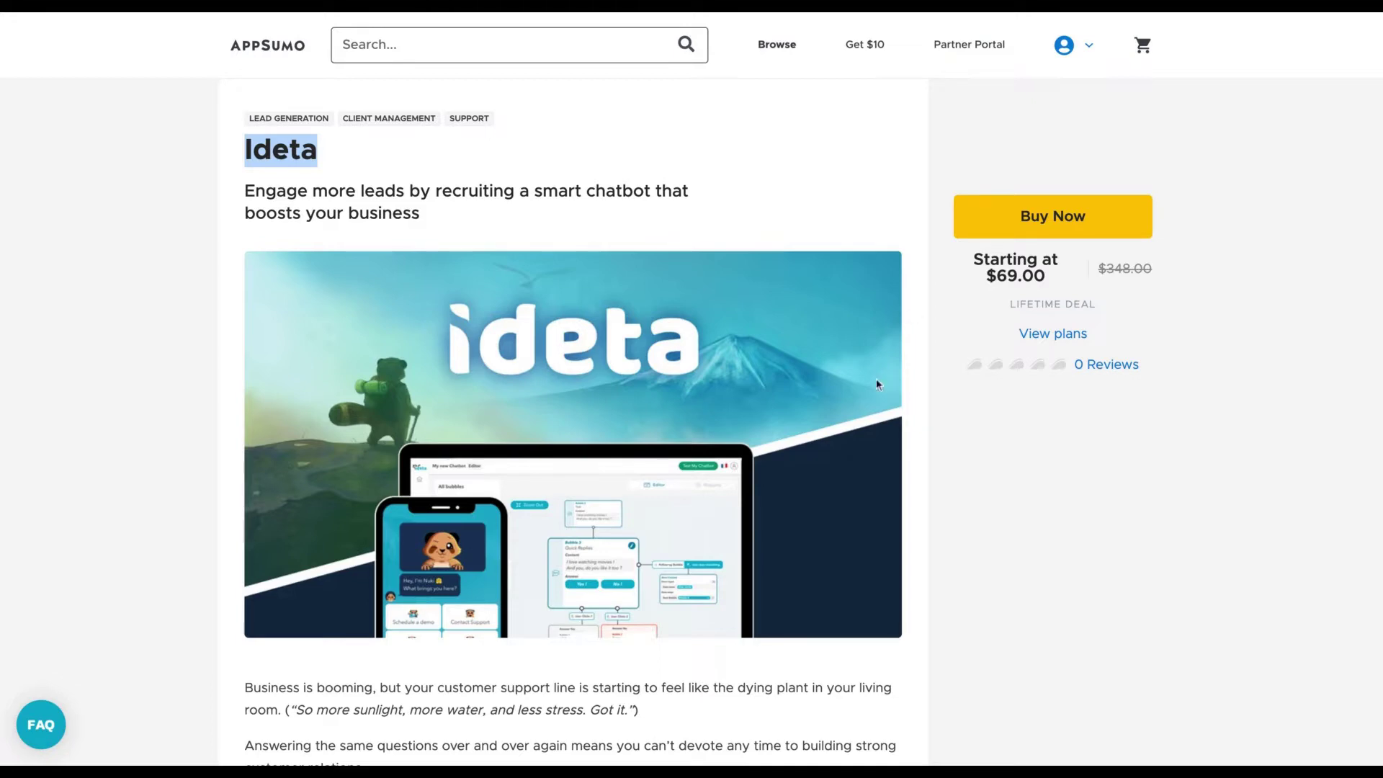
# - Scroll the Ideta deal page down to the $69, $129 and $199 license tier cards
pyautogui.scroll(-10, 1027, 417)
pyautogui.scroll(-5, 1027, 417)
pyautogui.scroll(3, 1027, 423)
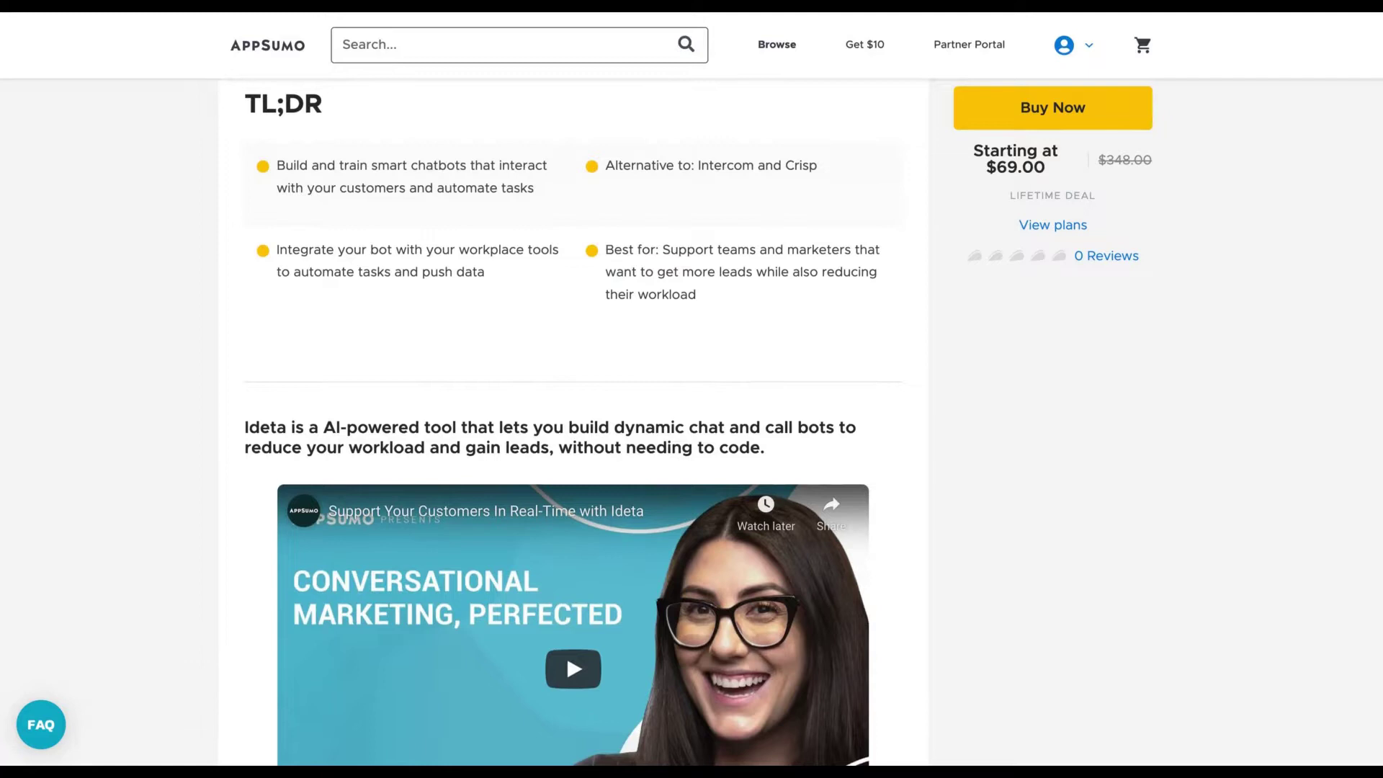
pyautogui.scroll(-2, 691, 403)
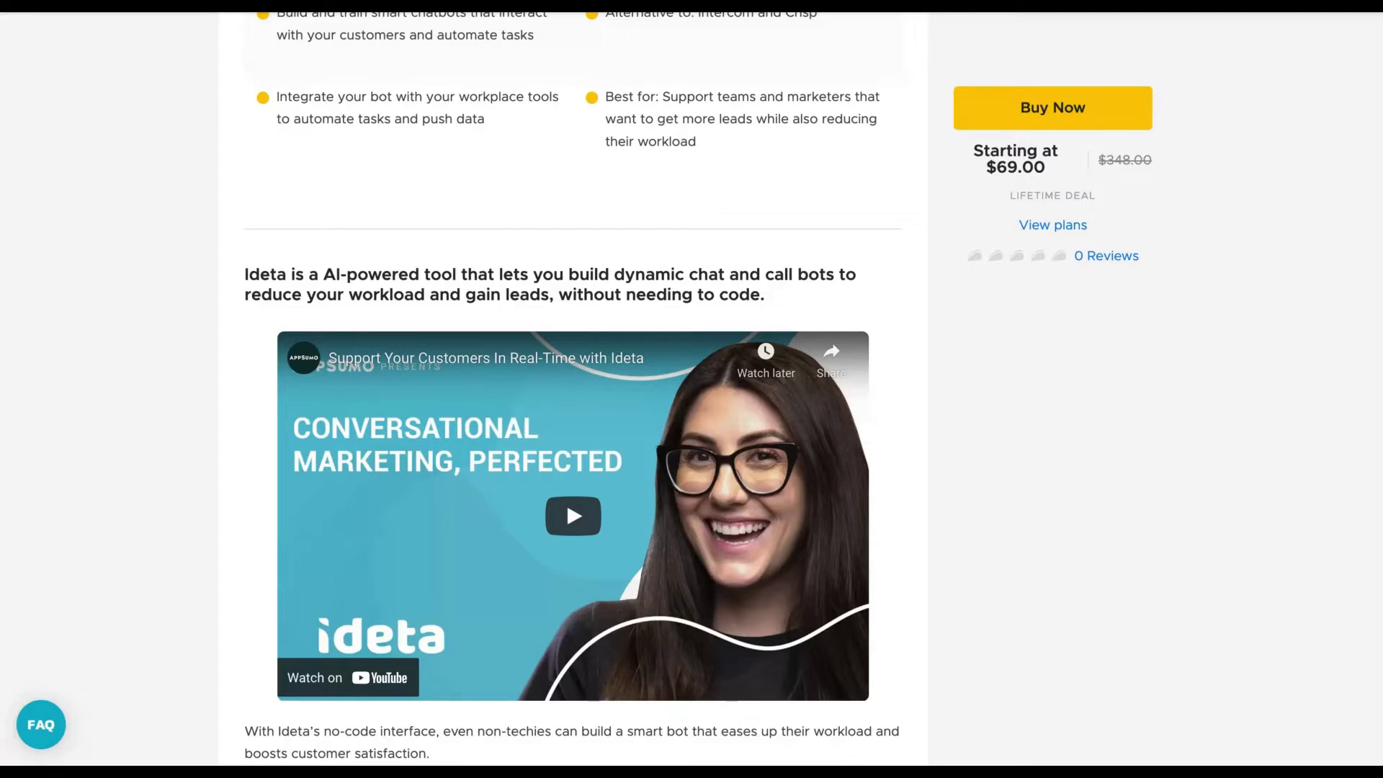
pyautogui.scroll(-10, 530, 243)
pyautogui.scroll(2, 530, 242)
pyautogui.scroll(-10, 530, 243)
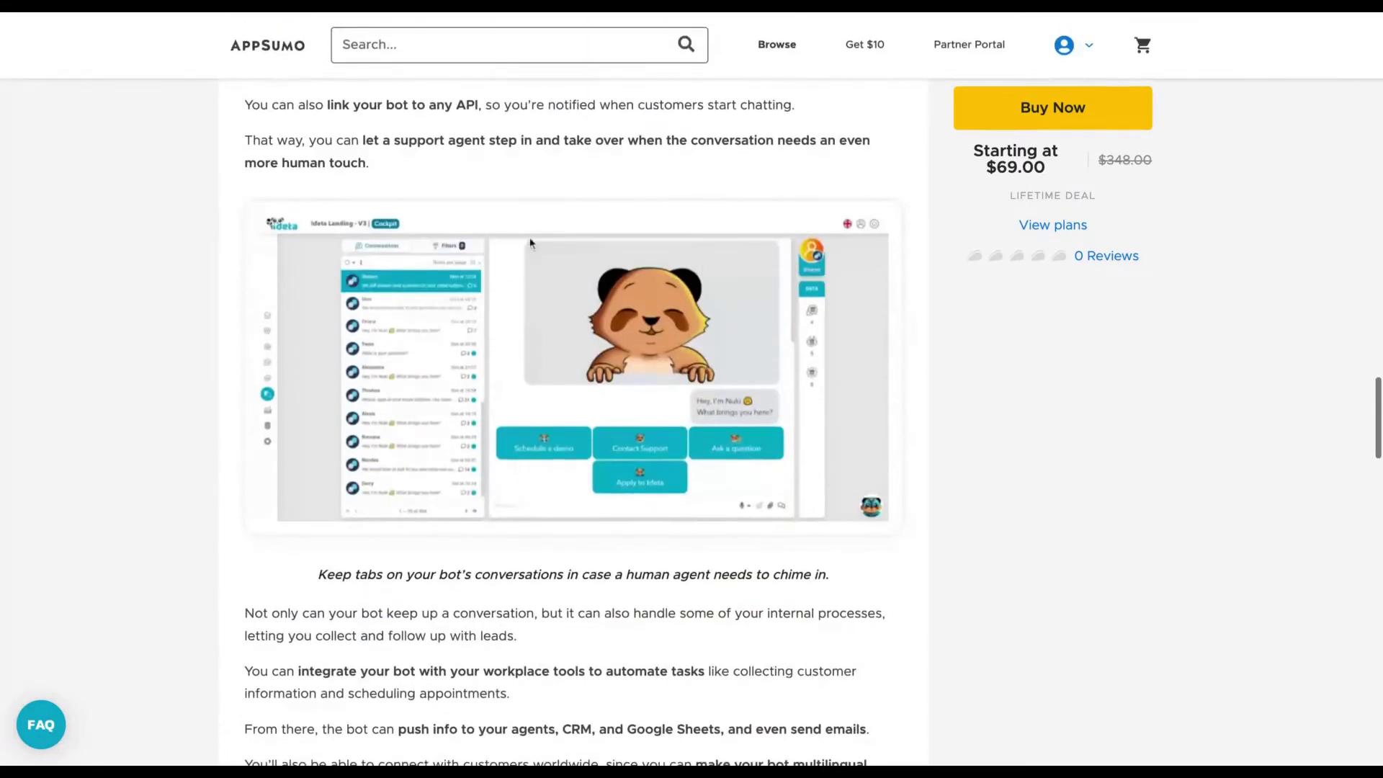
pyautogui.scroll(-6, 988, 526)
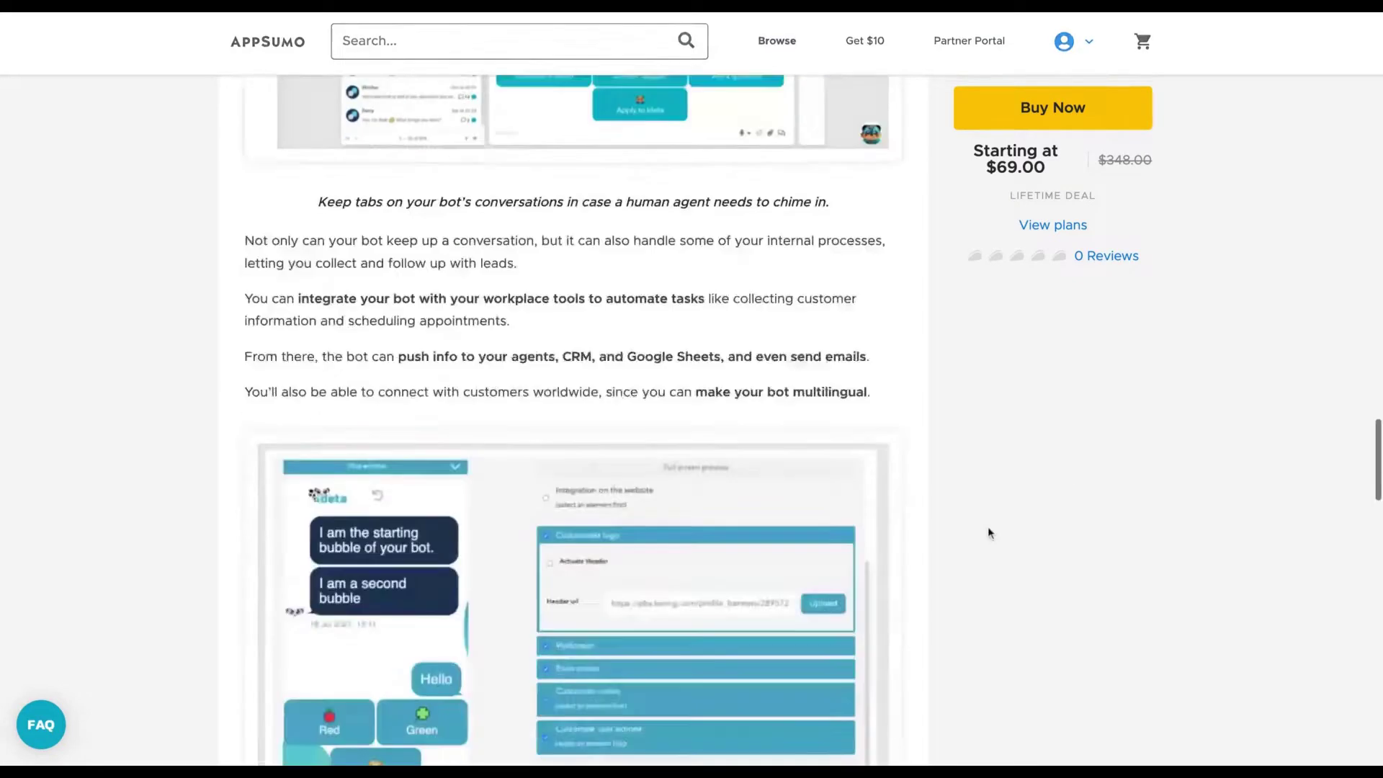
pyautogui.scroll(-5, 988, 526)
pyautogui.scroll(-8, 987, 529)
pyautogui.scroll(-2, 988, 528)
pyautogui.scroll(-3, 989, 529)
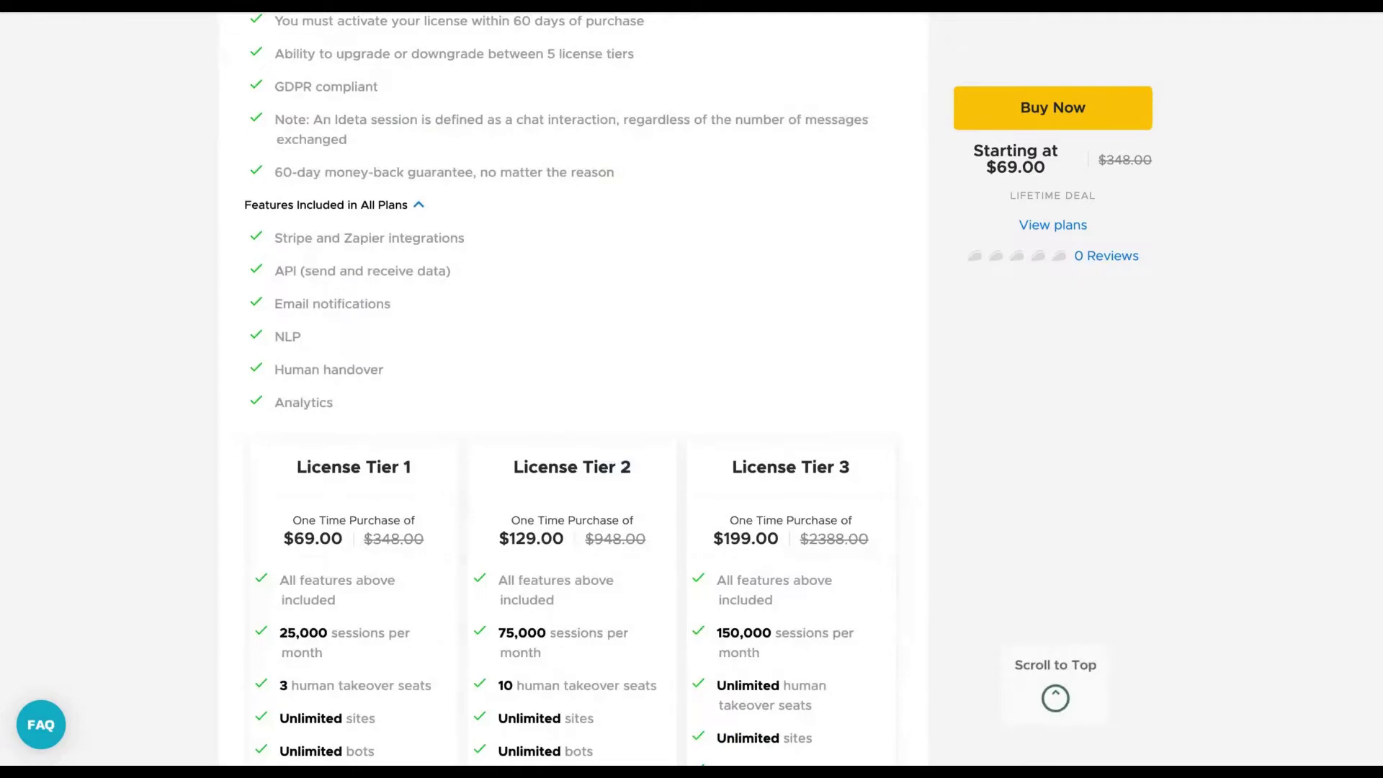
pyautogui.scroll(-4, 691, 389)
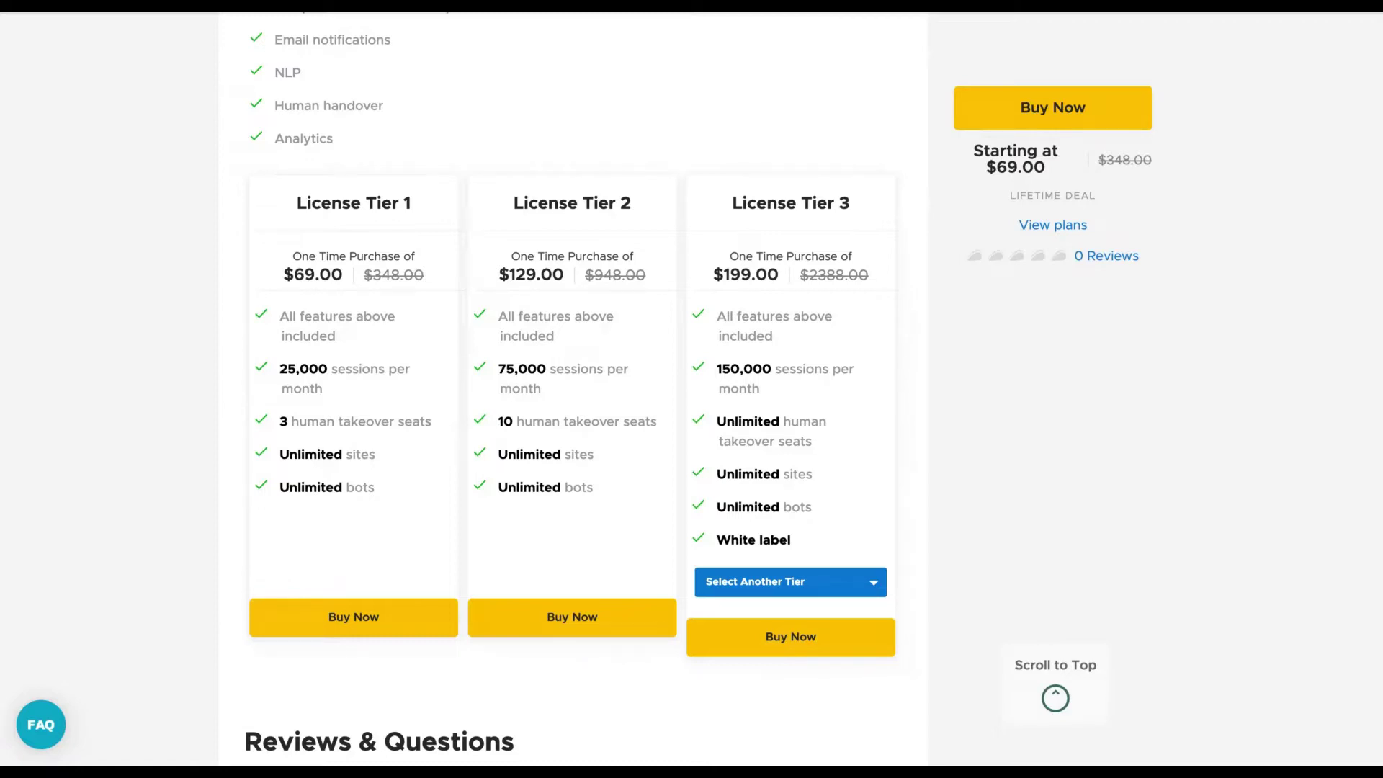
# - Switch the third pricing card to License Tier 4, then to License Tier 5 at $399.00
pyautogui.click(852, 595)
pyautogui.click(818, 638)
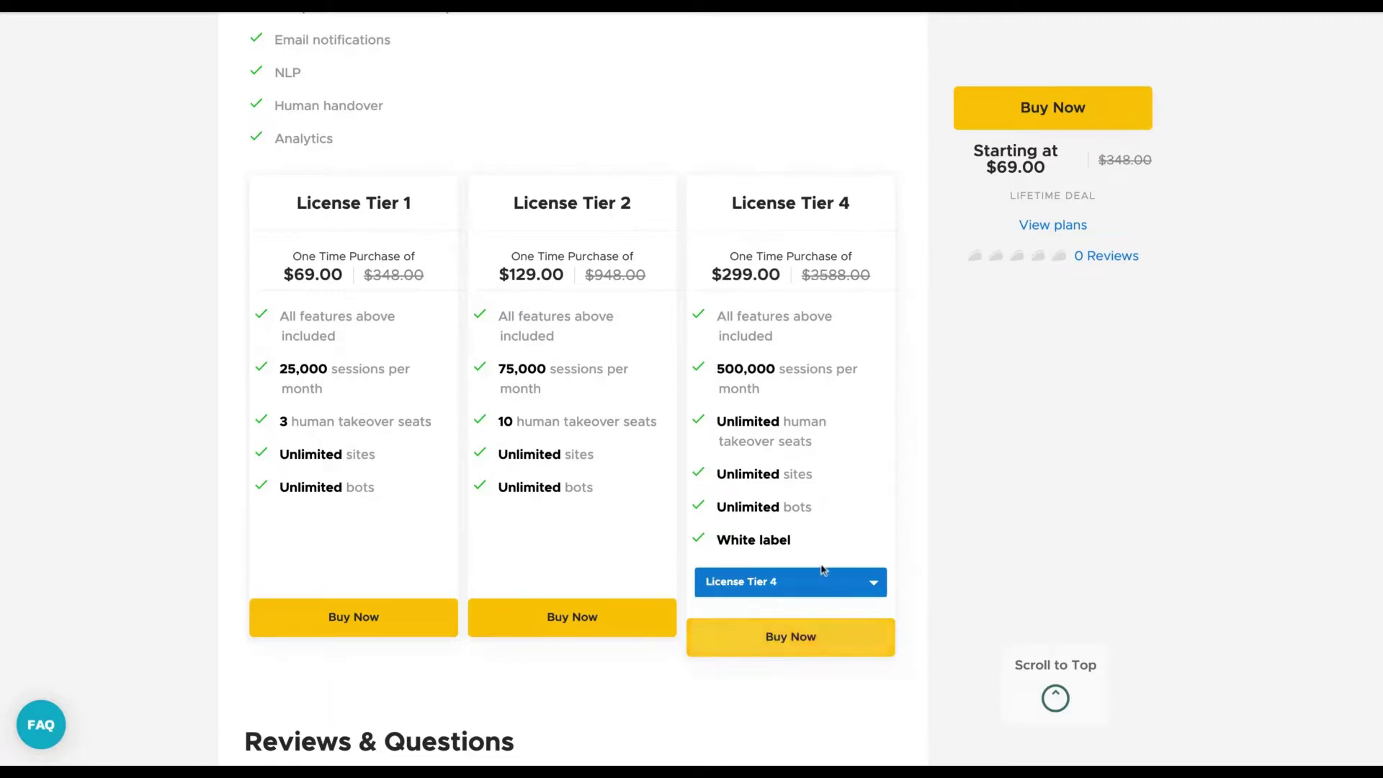
pyautogui.click(820, 581)
pyautogui.click(805, 668)
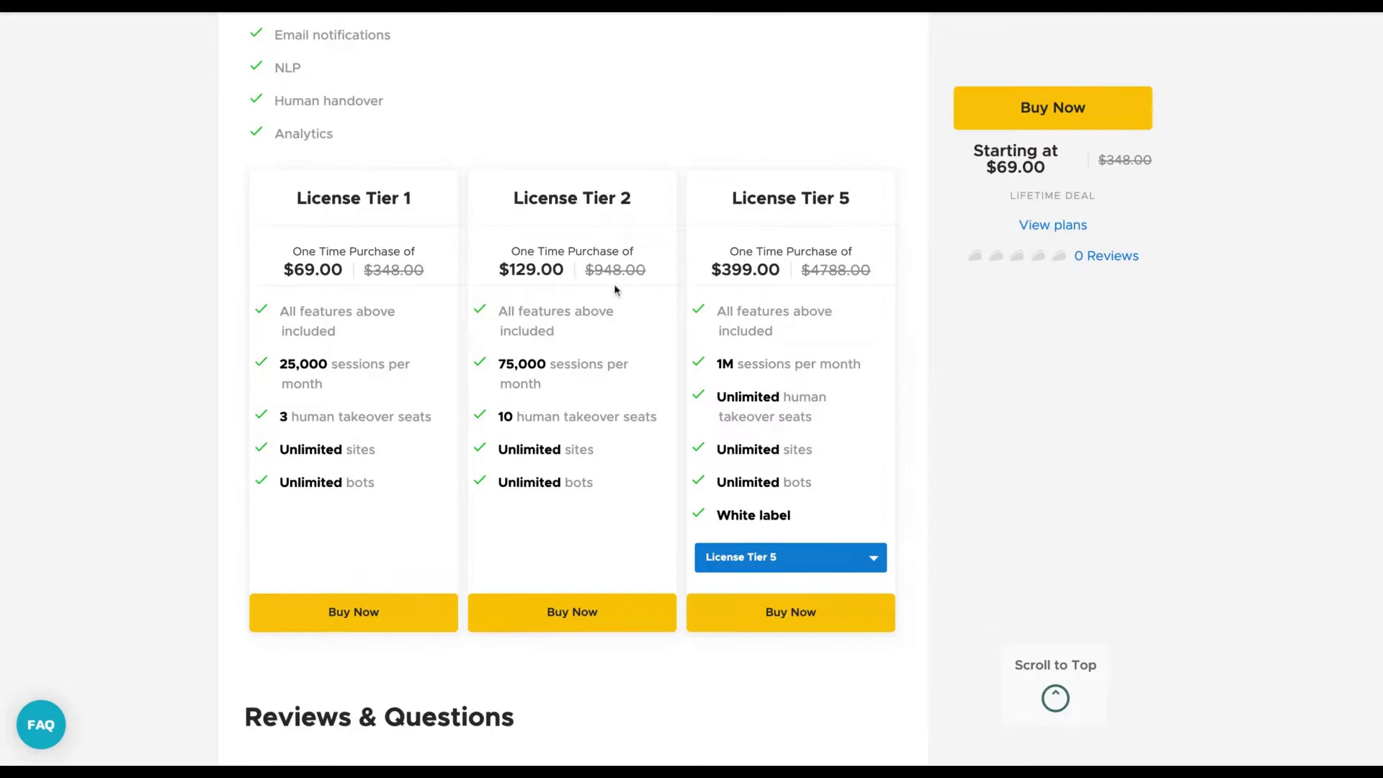
pyautogui.scroll(10, 614, 288)
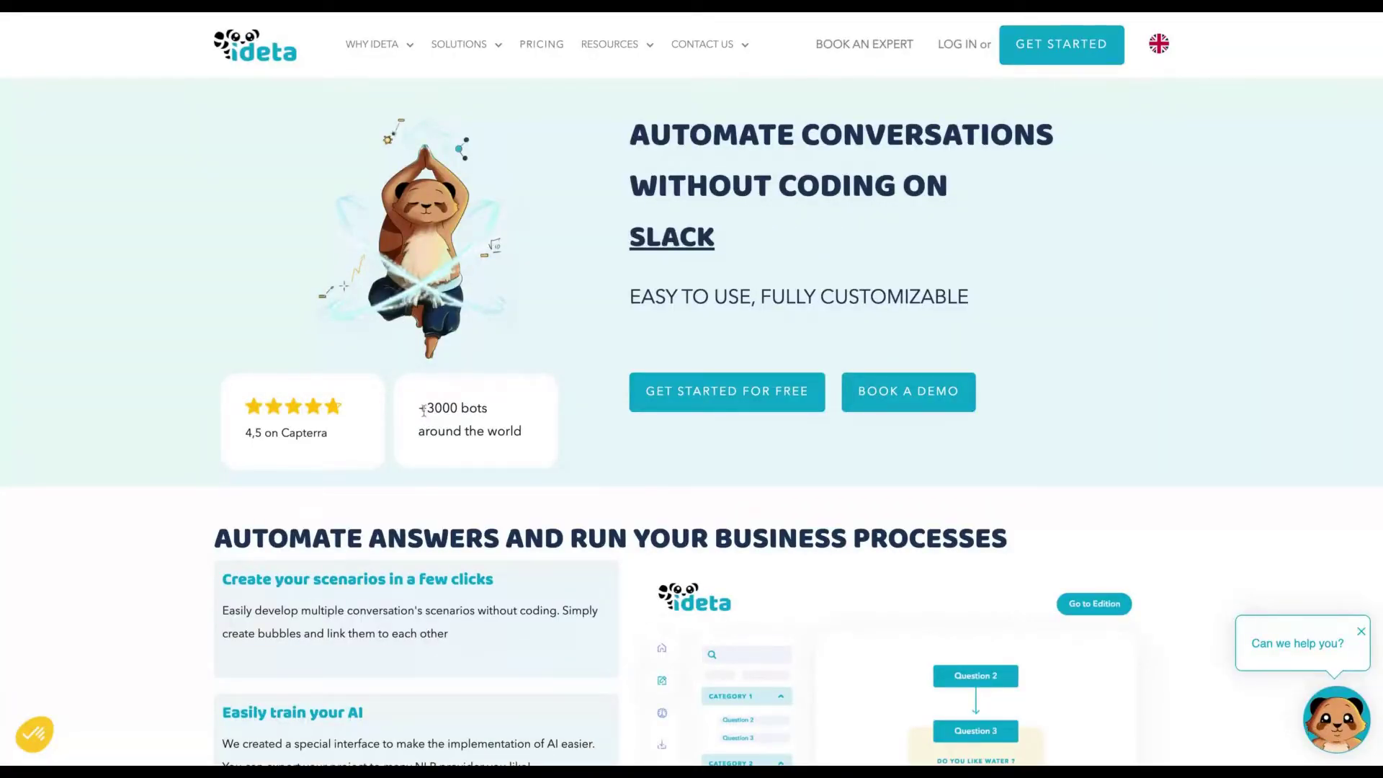
# - Highlight the '+3000 bots' claim and scroll down into the use cases
pyautogui.moveTo(482, 408)
pyautogui.mouseDown()
pyautogui.moveTo(424, 411)
pyautogui.moveTo(522, 432)
pyautogui.mouseUp()
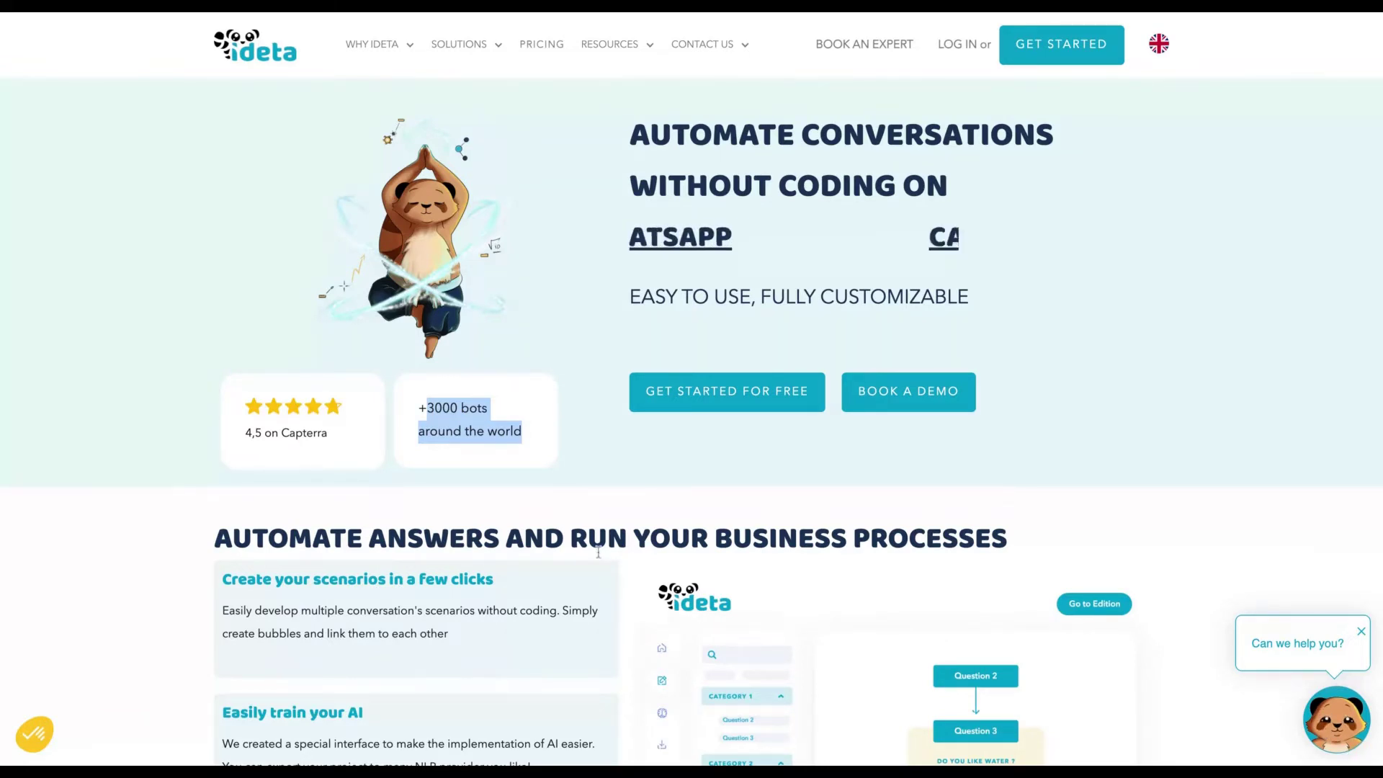
pyautogui.scroll(-5, 598, 553)
pyautogui.scroll(-5, 598, 553)
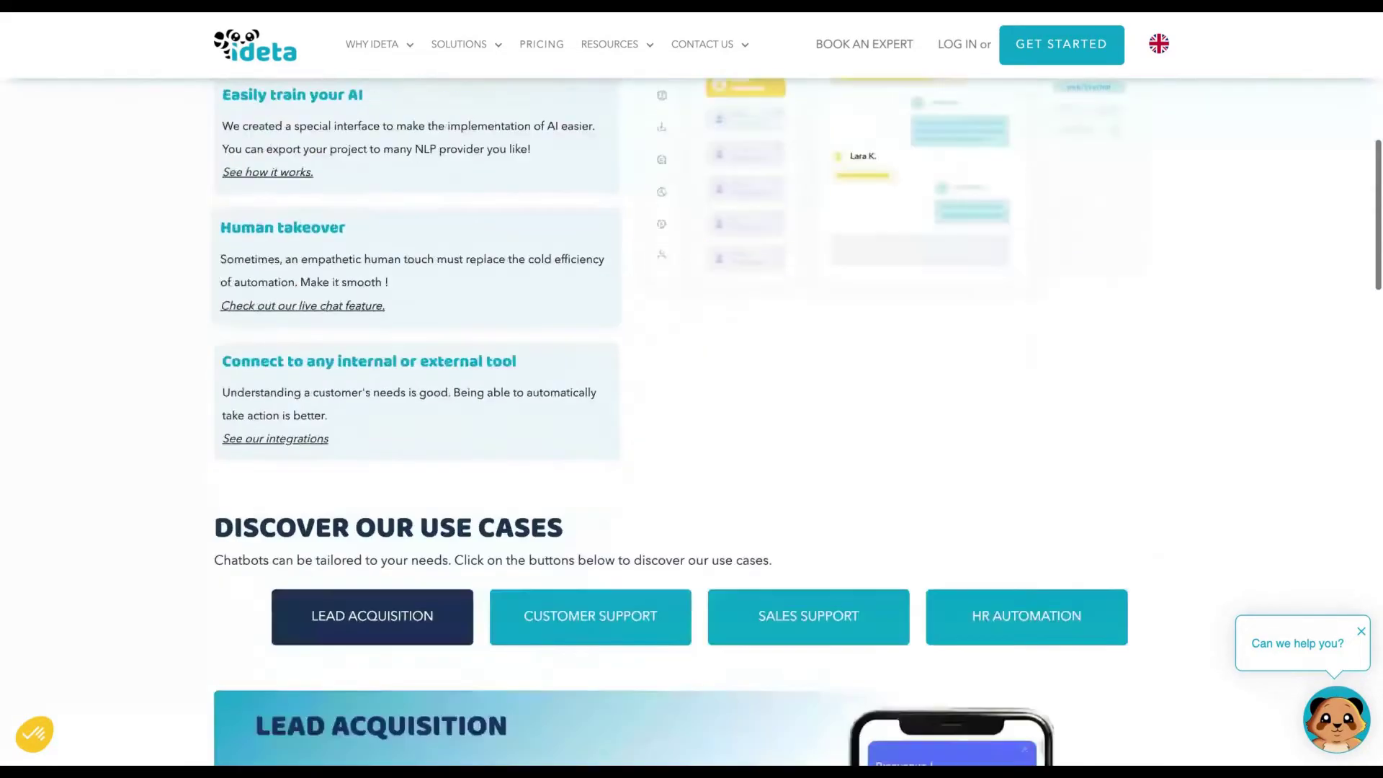
pyautogui.scroll(-5, 990, 371)
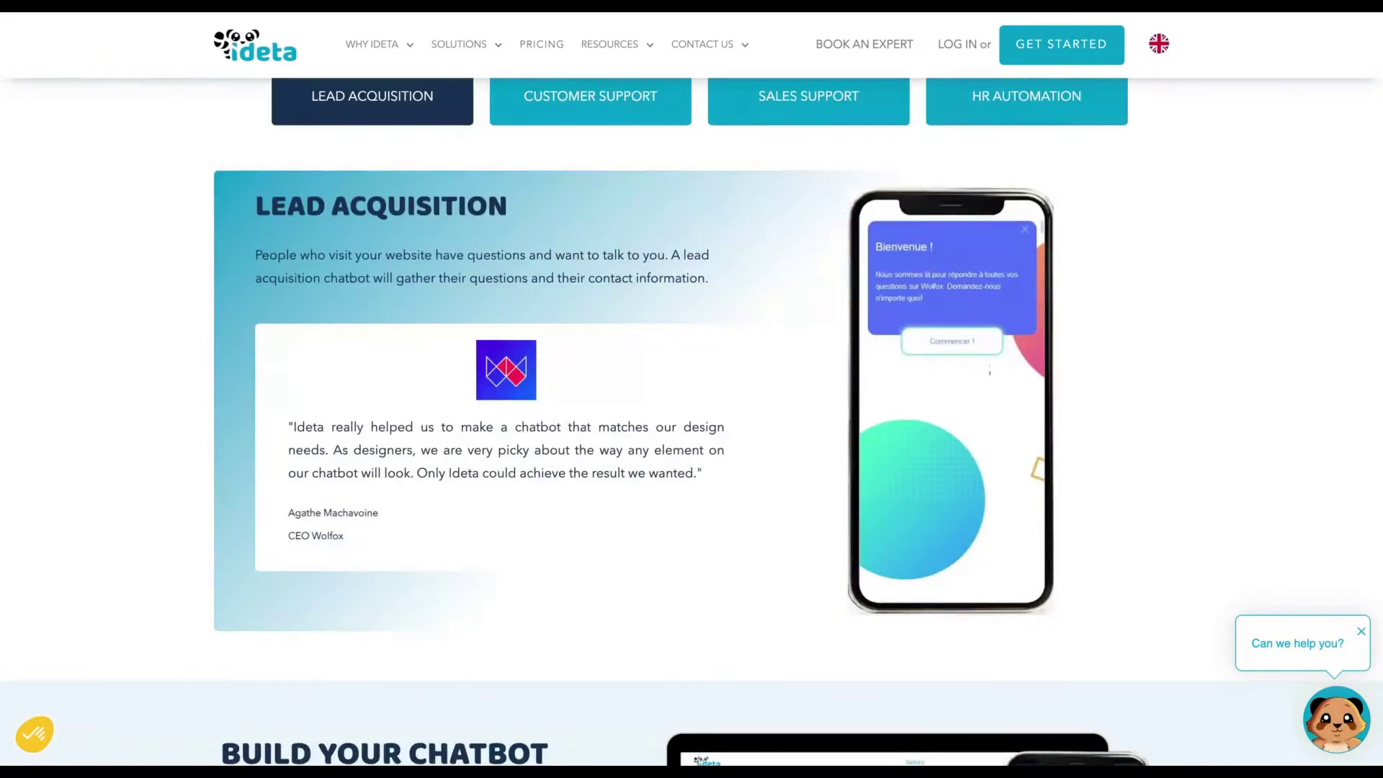
pyautogui.scroll(-10, 990, 372)
# - Scroll past the featured articles and client references to the footer links
pyautogui.scroll(-1, 990, 371)
pyautogui.scroll(-5, 990, 371)
pyautogui.scroll(-1, 692, 432)
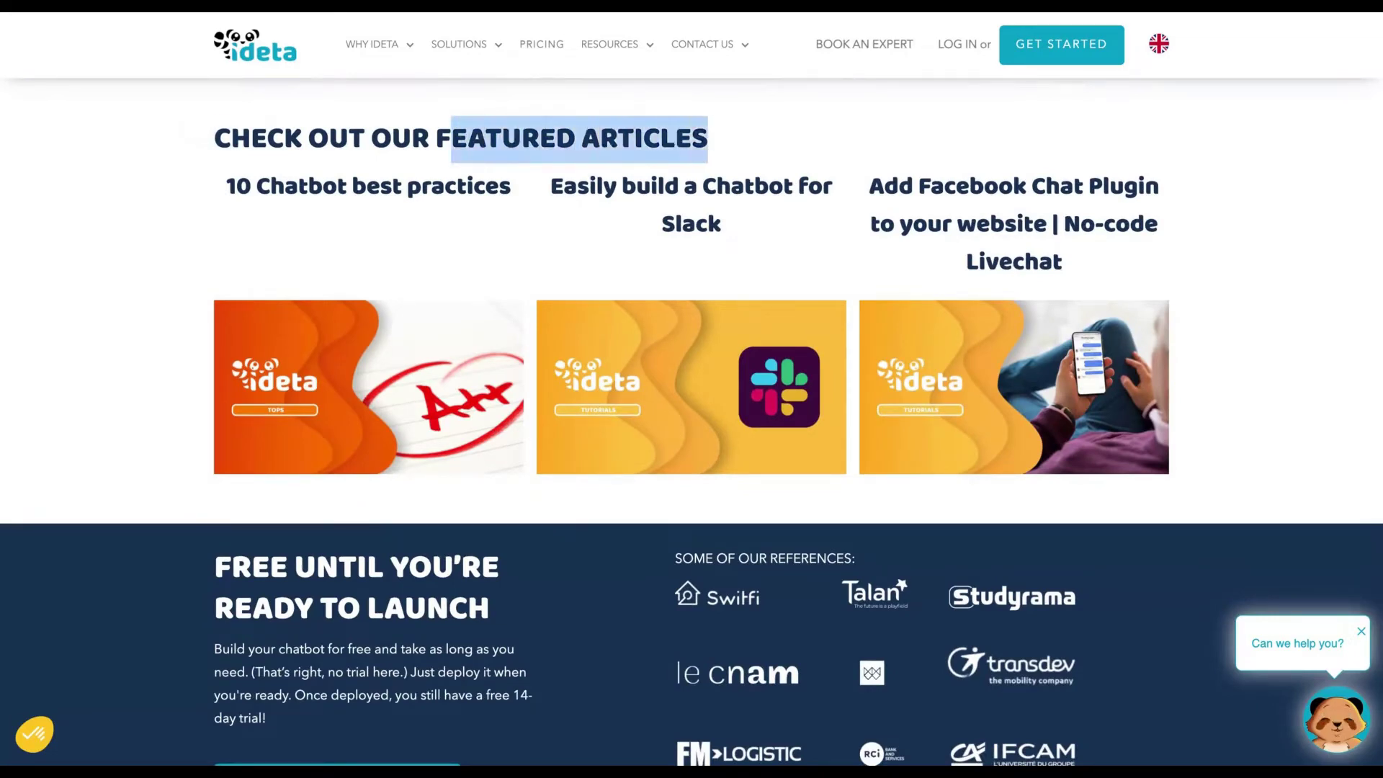
pyautogui.scroll(-1, 775, 399)
pyautogui.scroll(2, 840, 237)
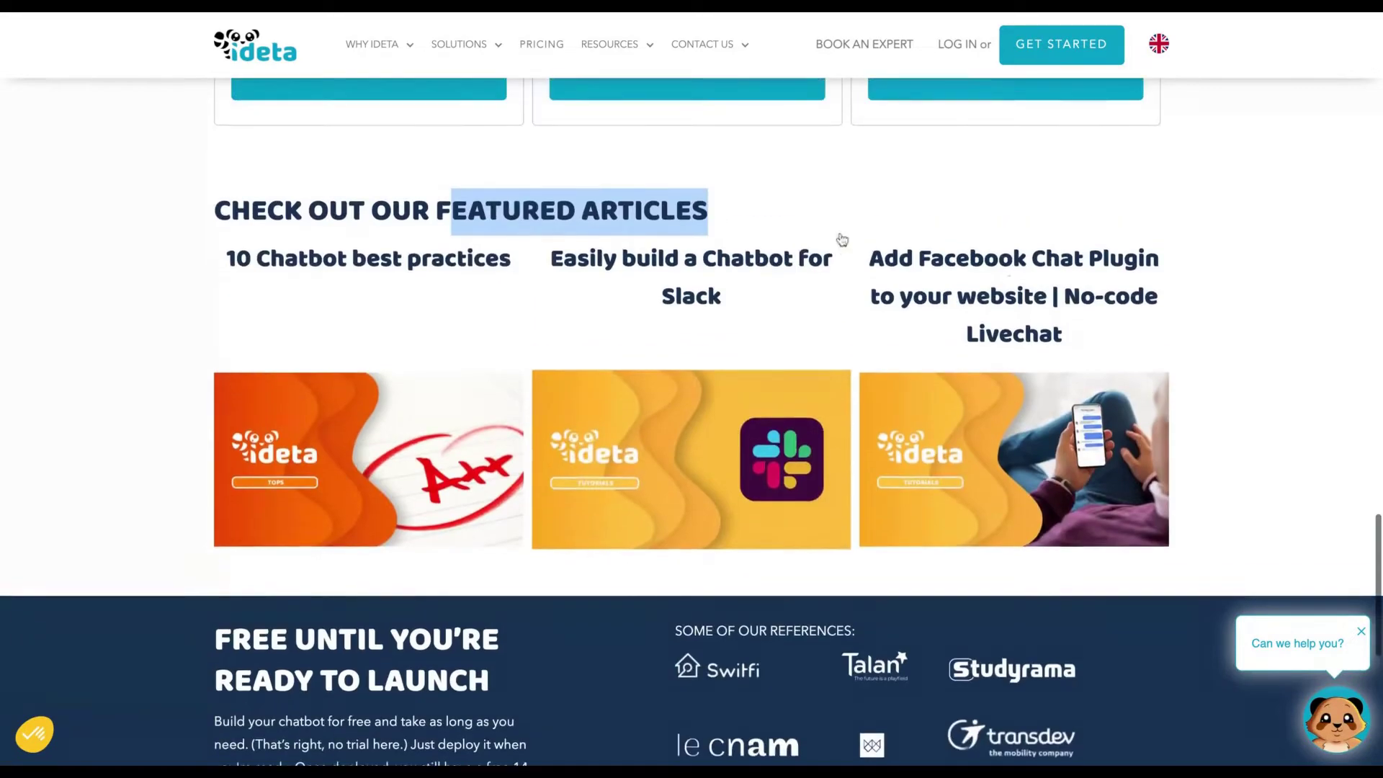
pyautogui.scroll(-2, 830, 327)
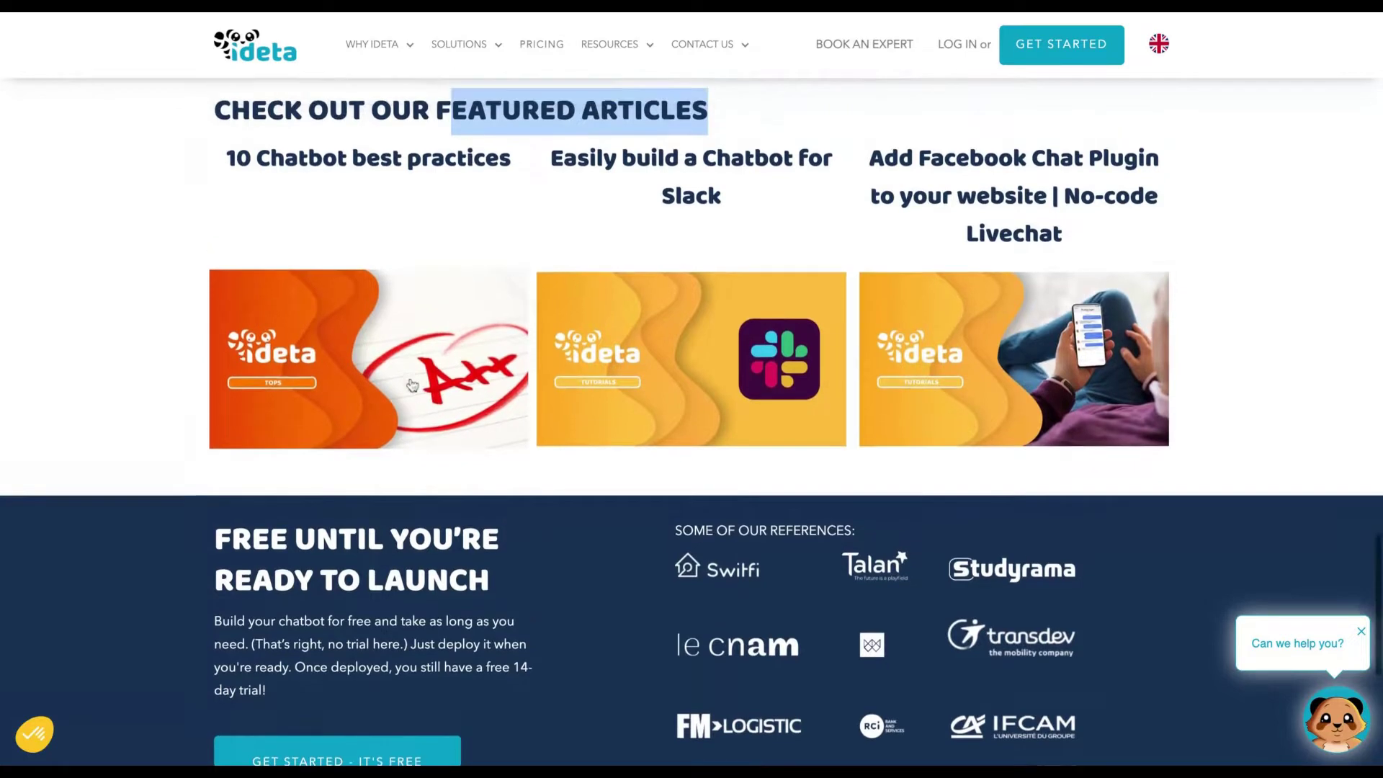
pyautogui.scroll(3, 432, 375)
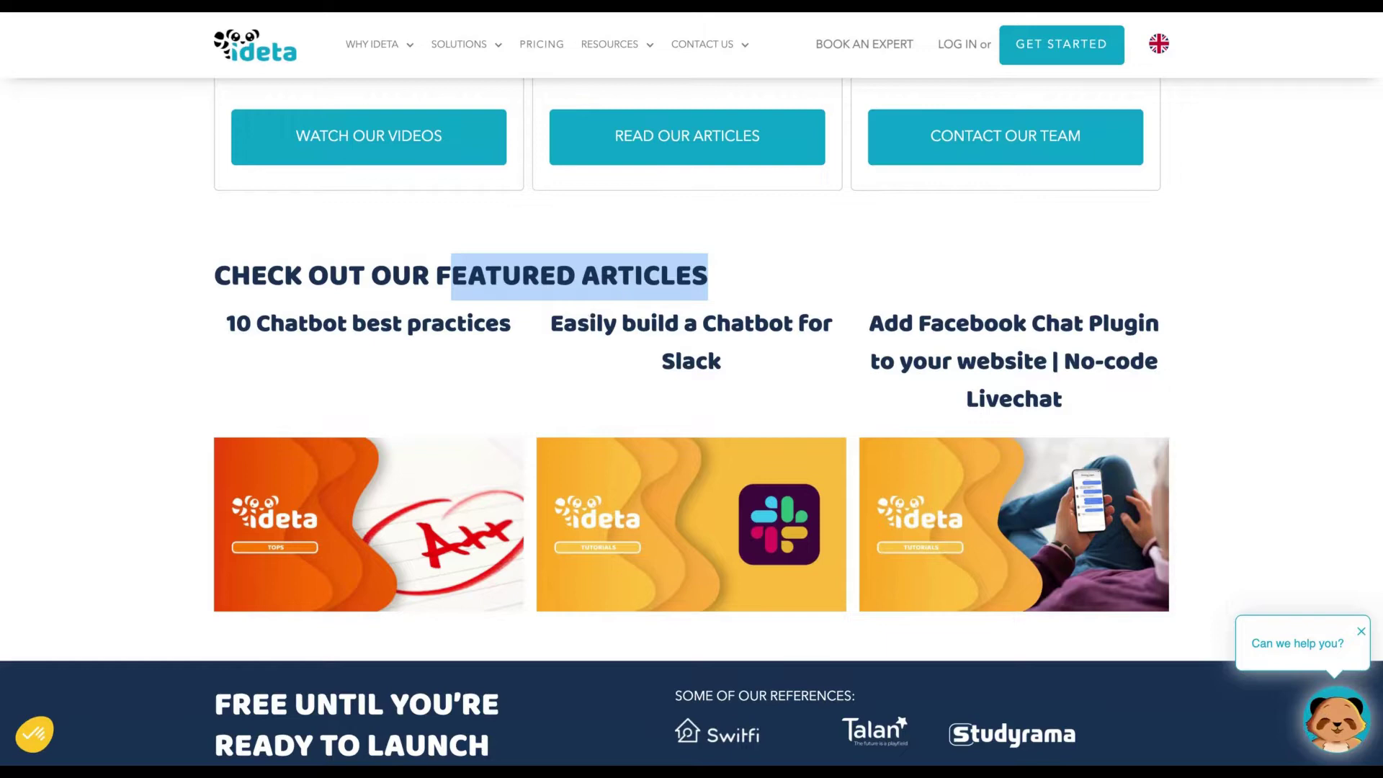
pyautogui.scroll(-5, 609, 310)
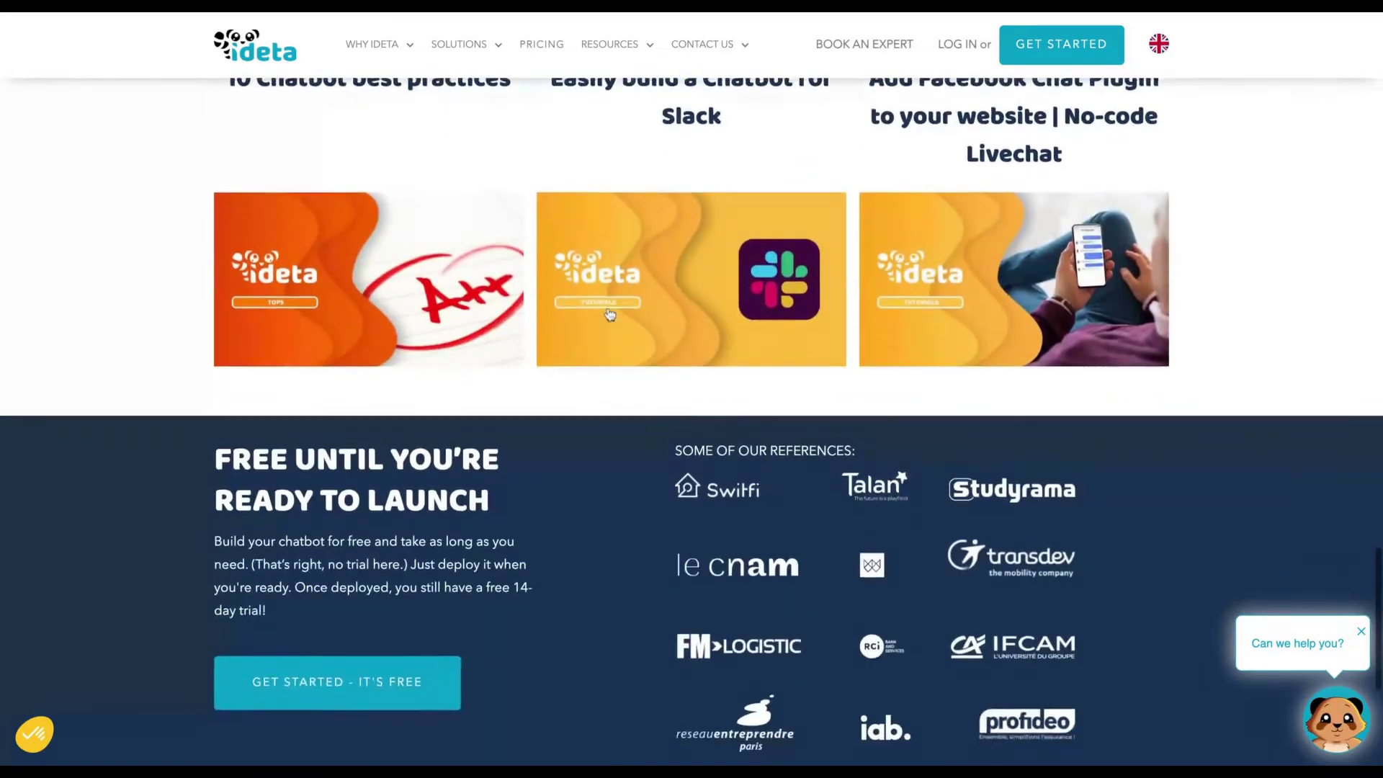
pyautogui.scroll(-5, 833, 418)
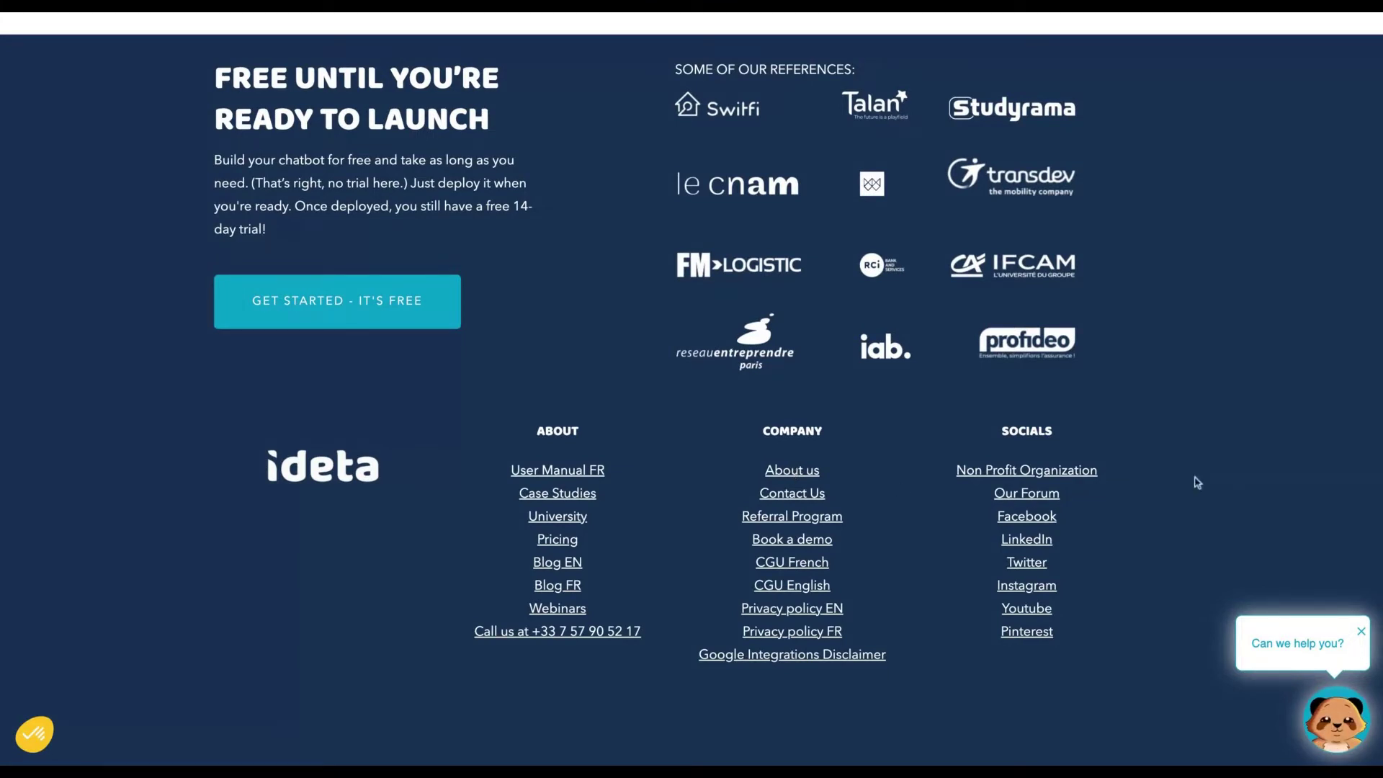
# - Highlight the Non Profit Organization footer link text
pyautogui.tripleClick(1197, 482)
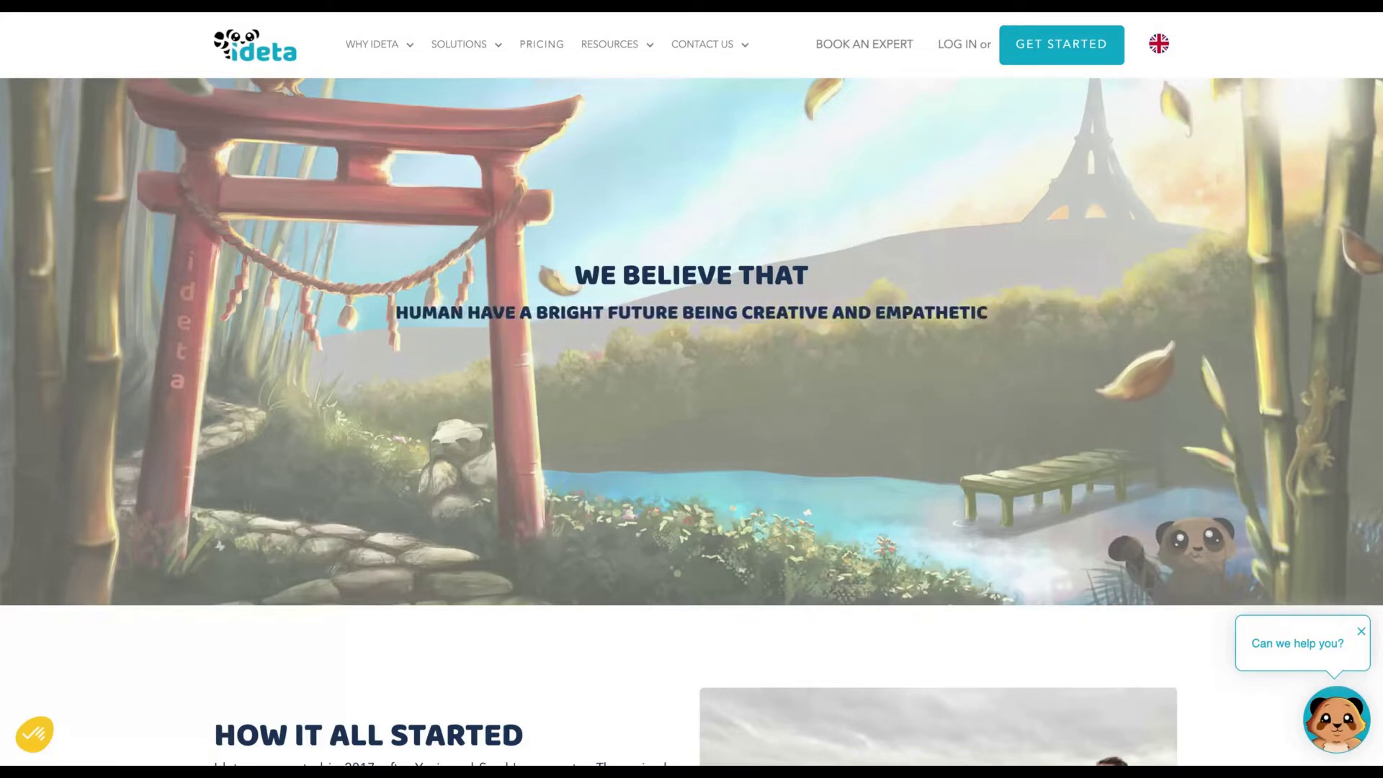
# - Highlight the 1M€ funding and incubator sentence, then the 100% diversity figure
pyautogui.scroll(-10, 692, 422)
pyautogui.scroll(2, 692, 422)
pyautogui.scroll(-2, 691, 422)
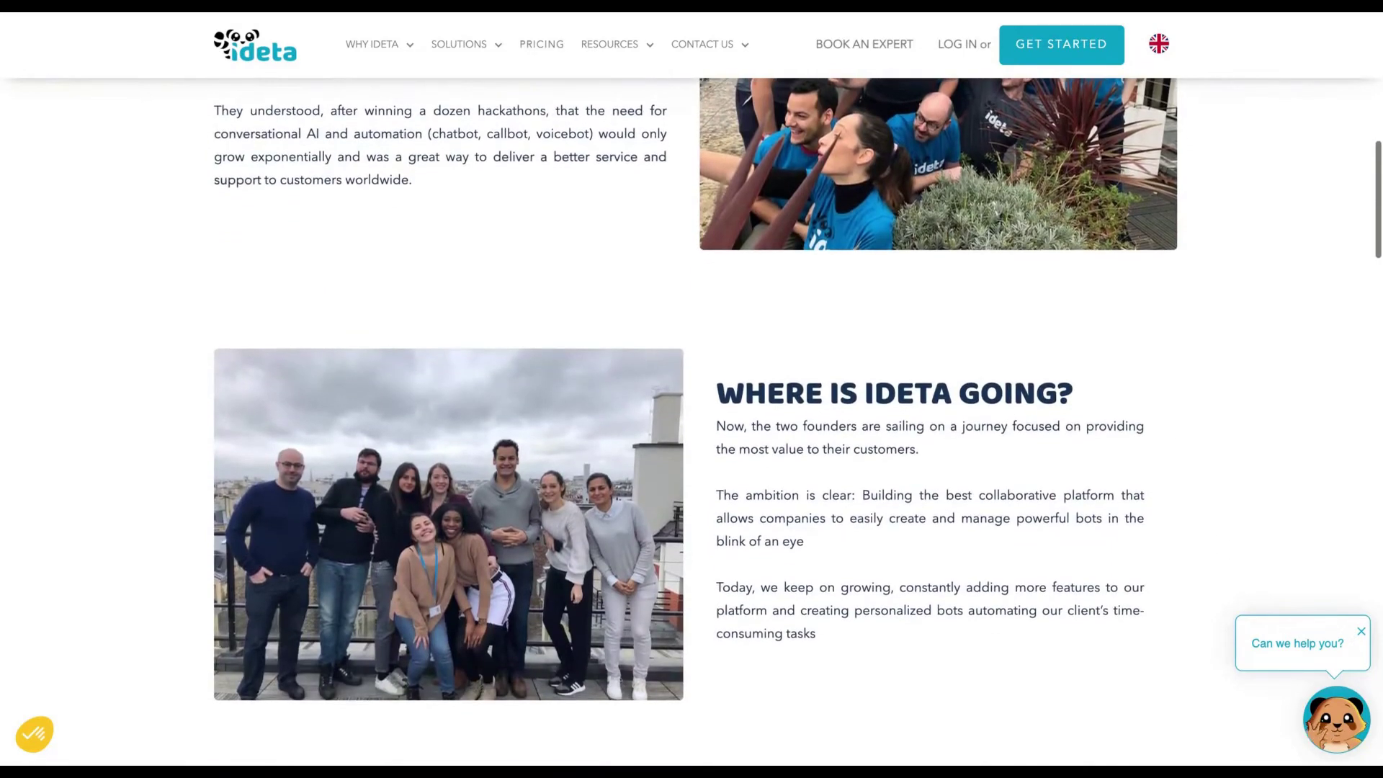
pyautogui.scroll(3, 329, 305)
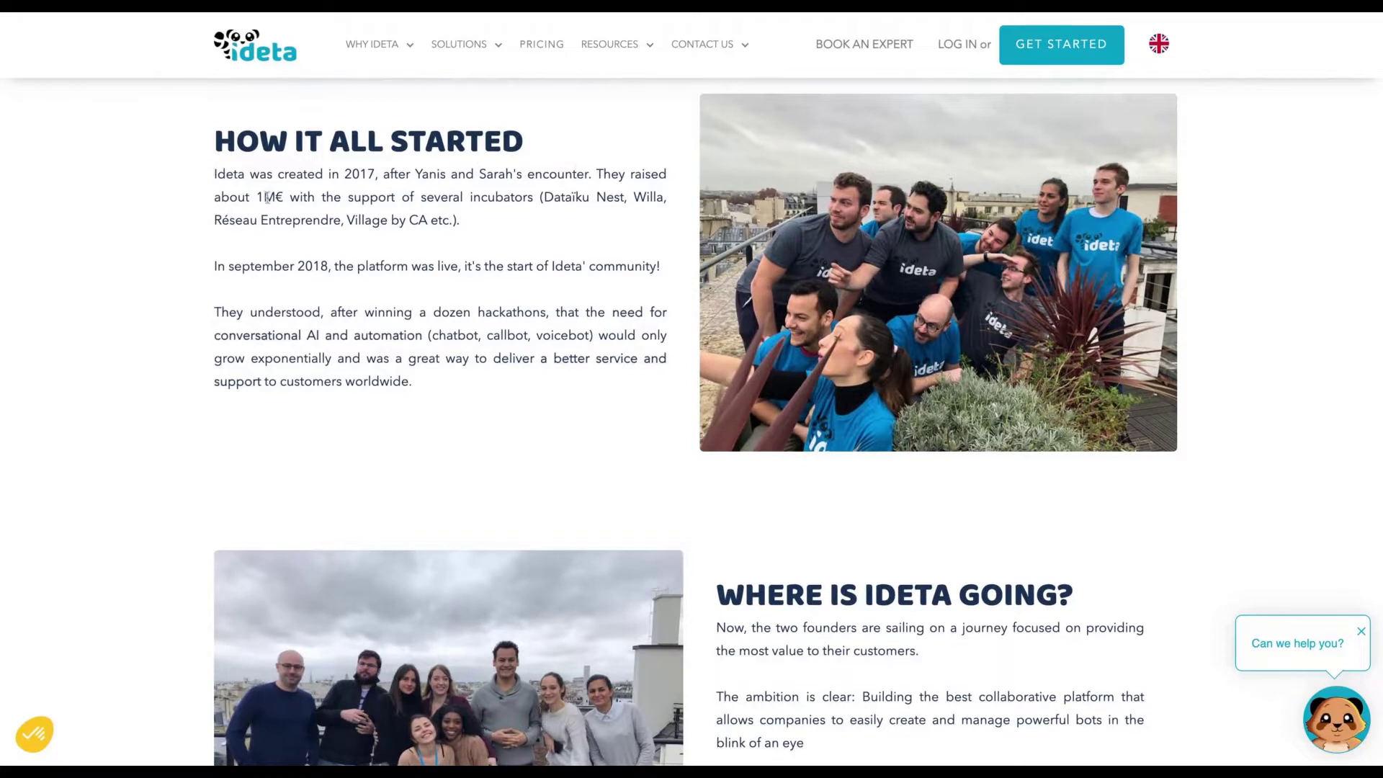
pyautogui.moveTo(258, 198); pyautogui.dragTo(283, 198)
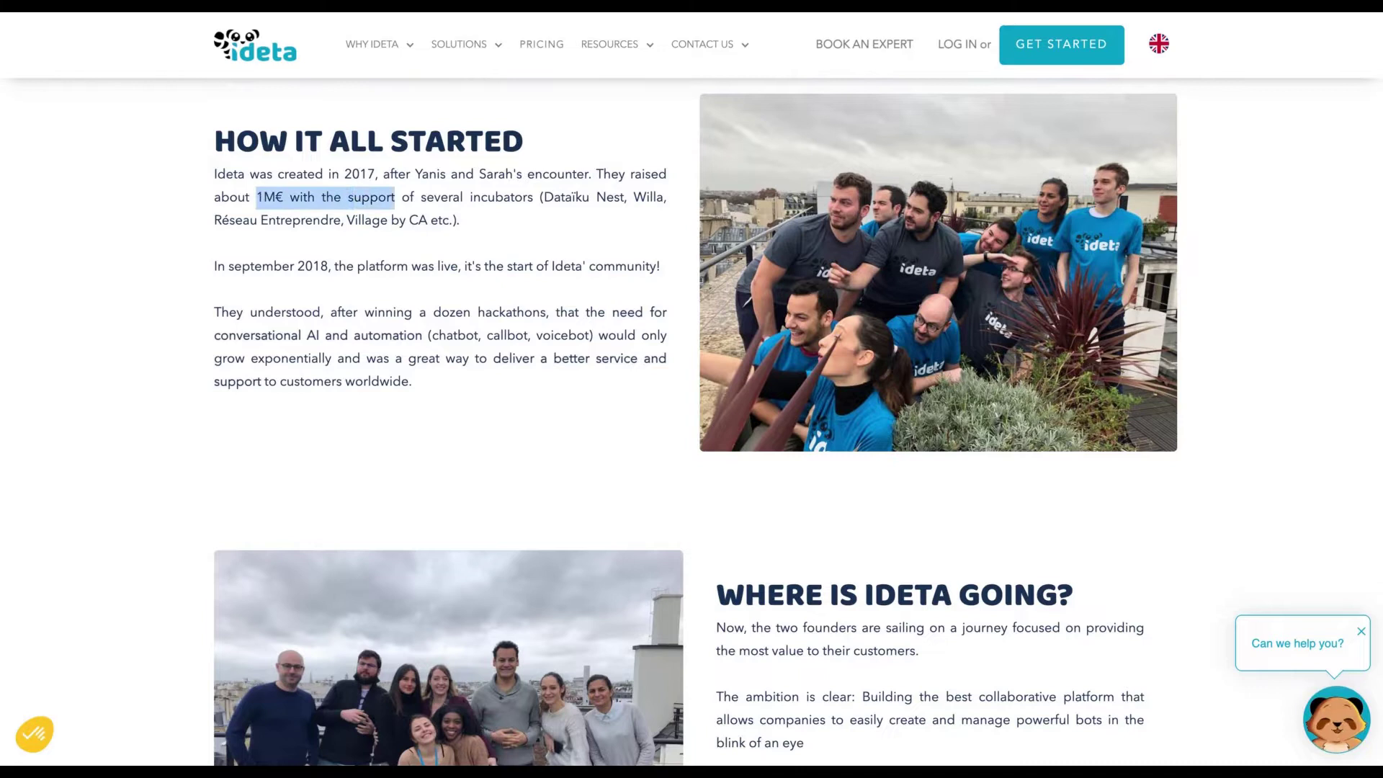
pyautogui.moveTo(288, 198); pyautogui.dragTo(534, 199)
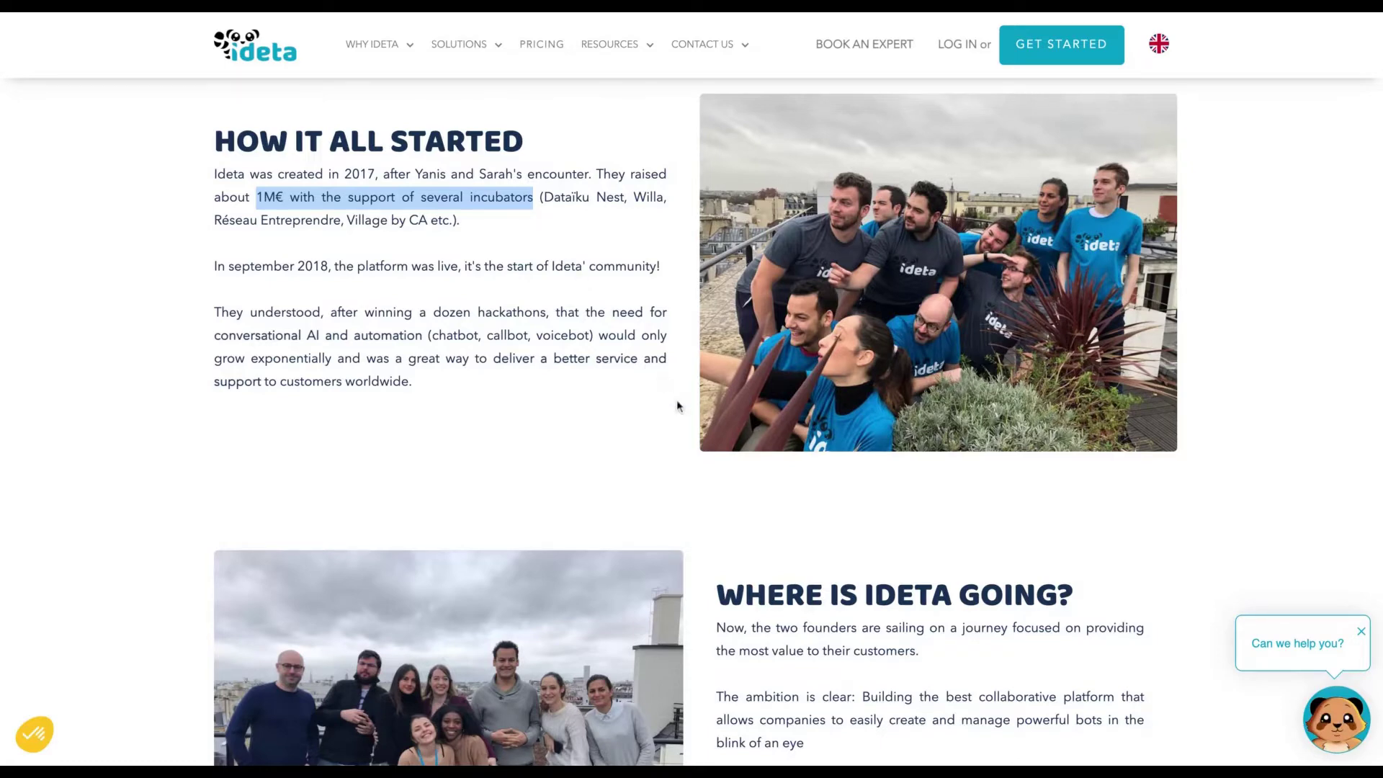
pyautogui.scroll(-10, 666, 384)
pyautogui.tripleClick(1048, 290)
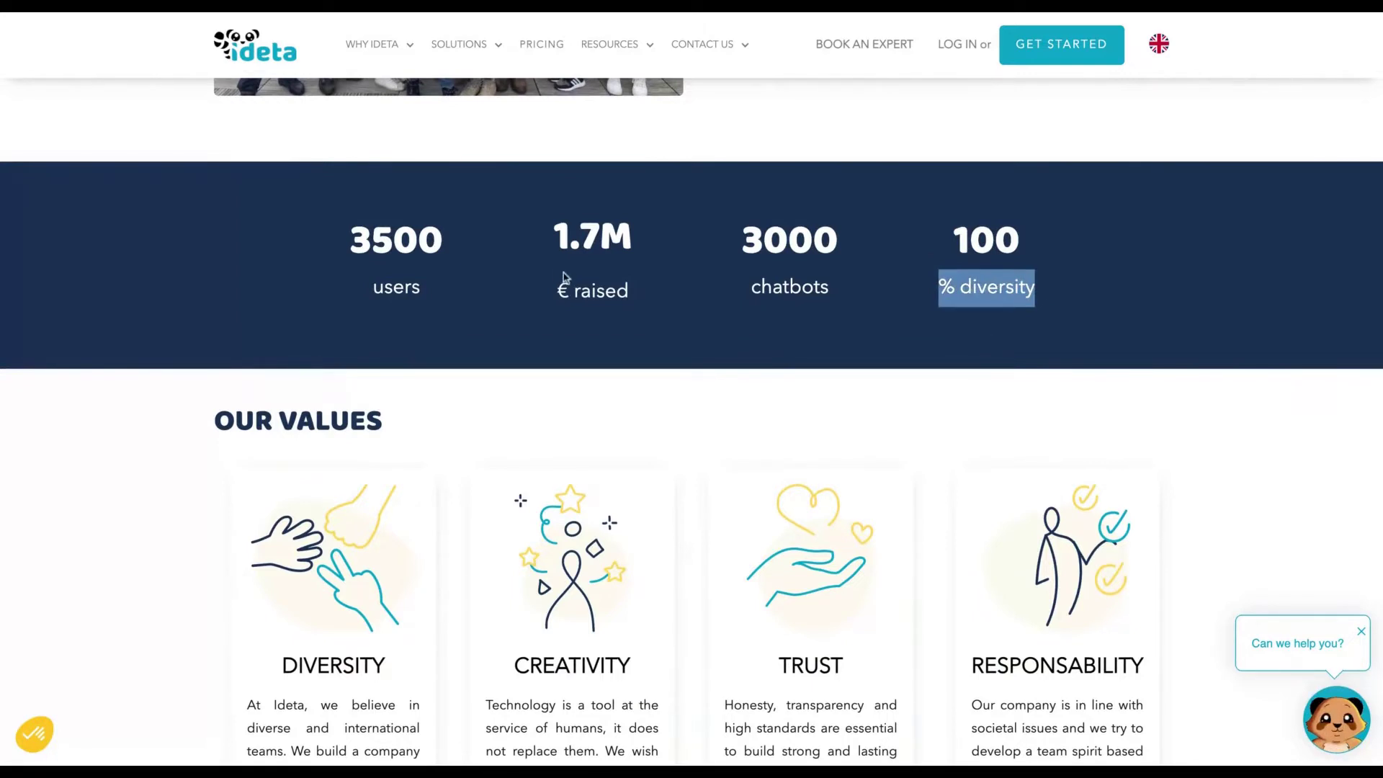
# - Clear the highlight and scroll through the rest of the About page
pyautogui.click(404, 295)
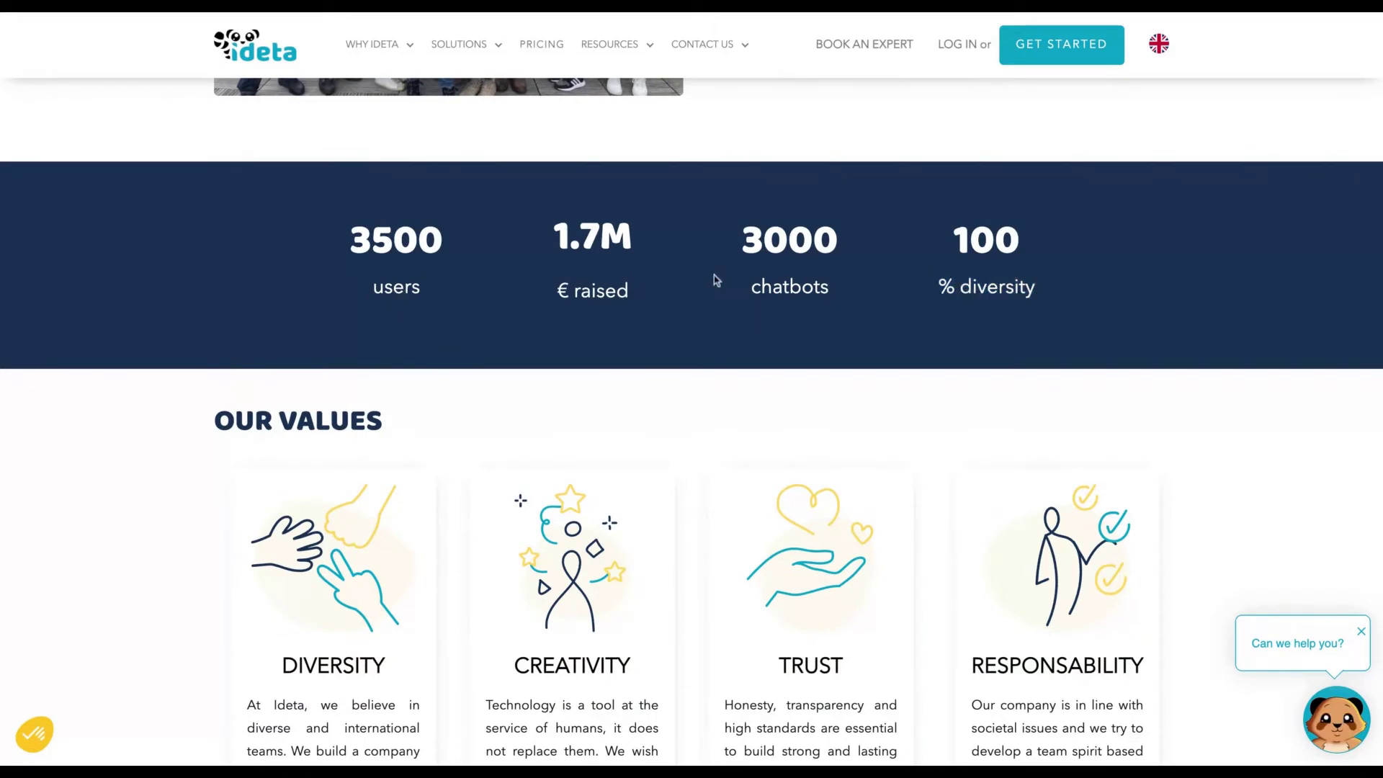
pyautogui.scroll(-4, 717, 280)
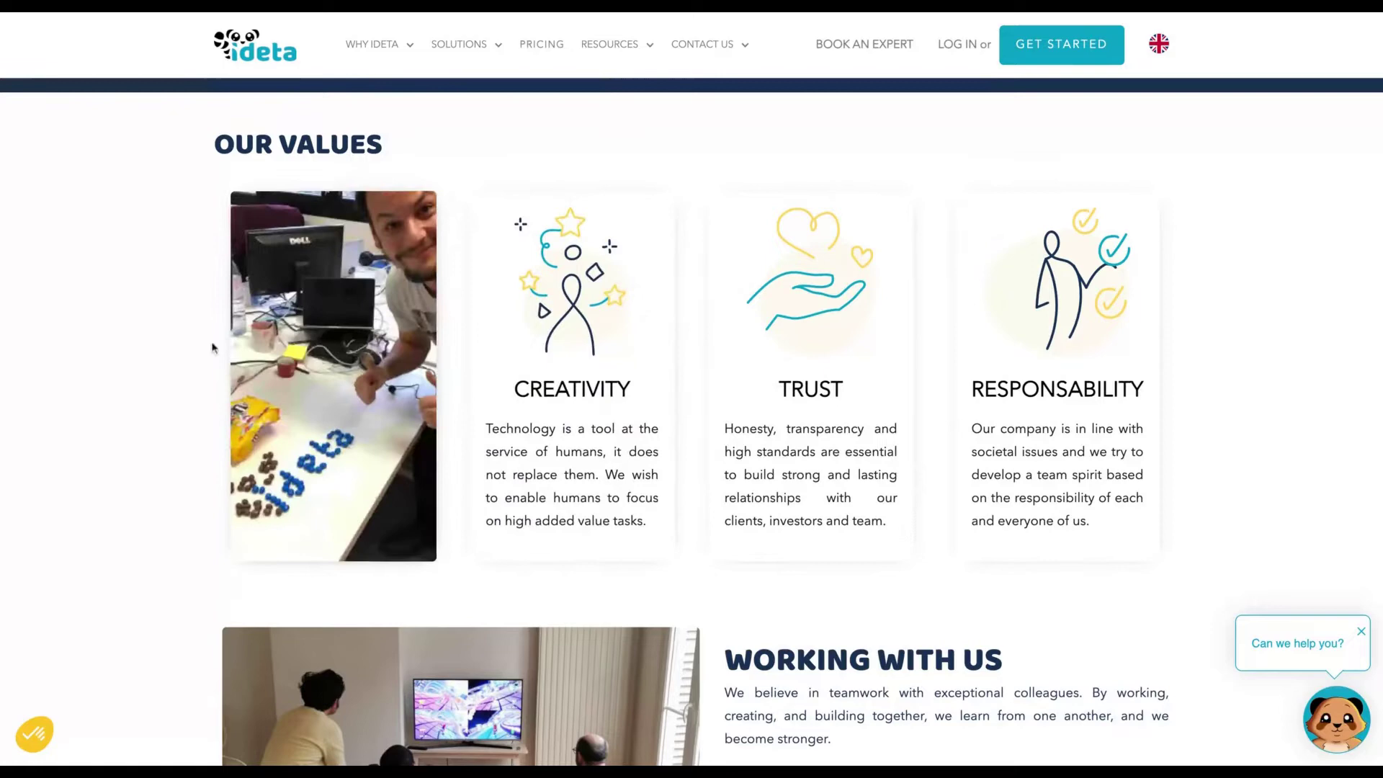
pyautogui.scroll(-5, 157, 348)
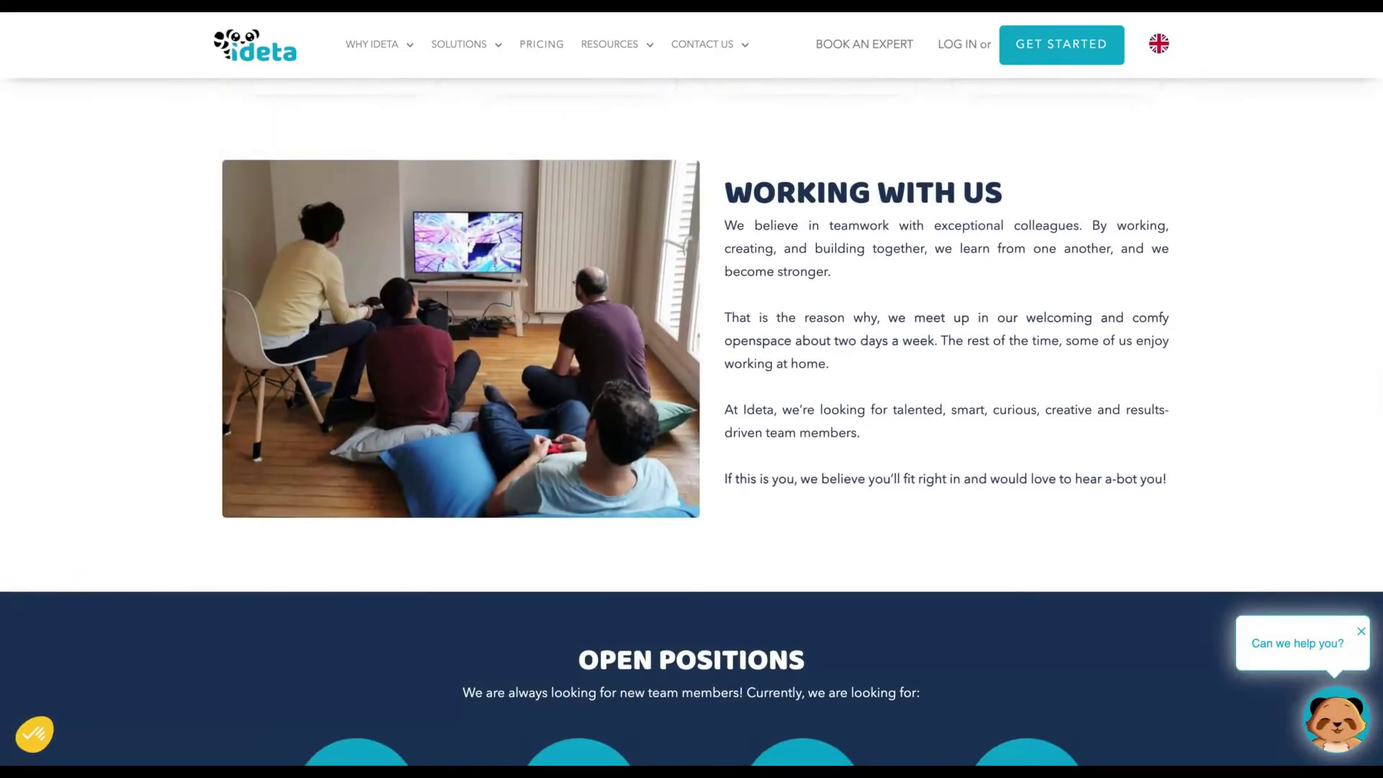
pyautogui.scroll(-5, 691, 320)
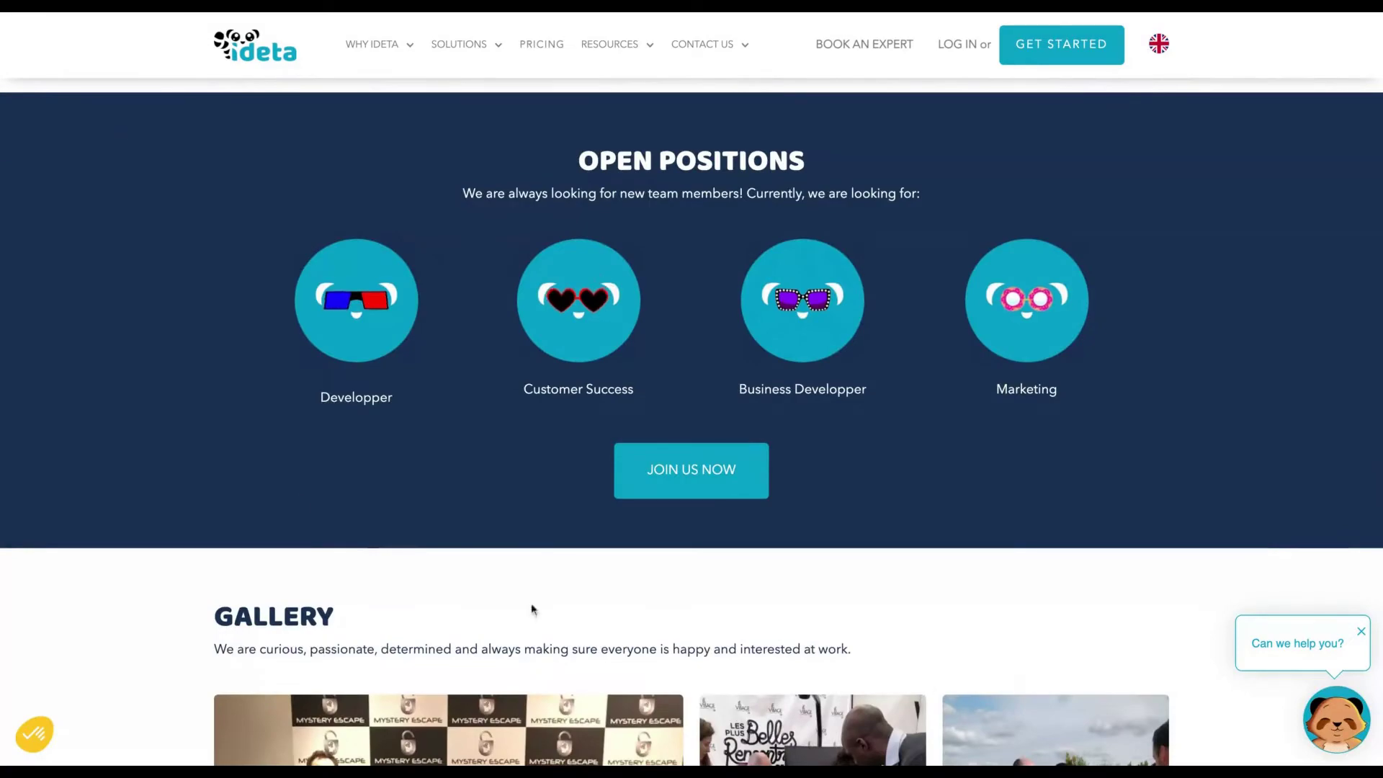
pyautogui.scroll(-2, 281, 486)
pyautogui.scroll(-7, 281, 486)
pyautogui.scroll(-10, 281, 488)
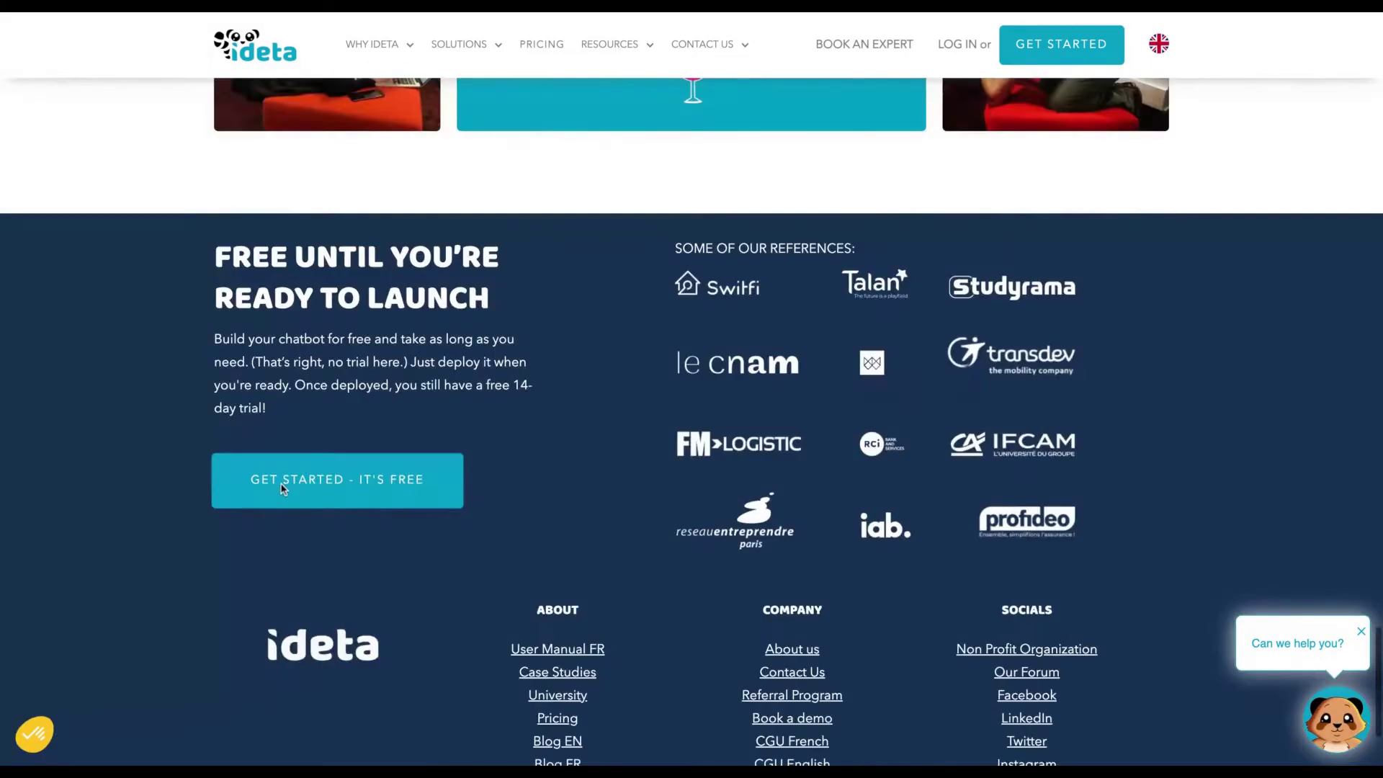
pyautogui.scroll(-2, 618, 634)
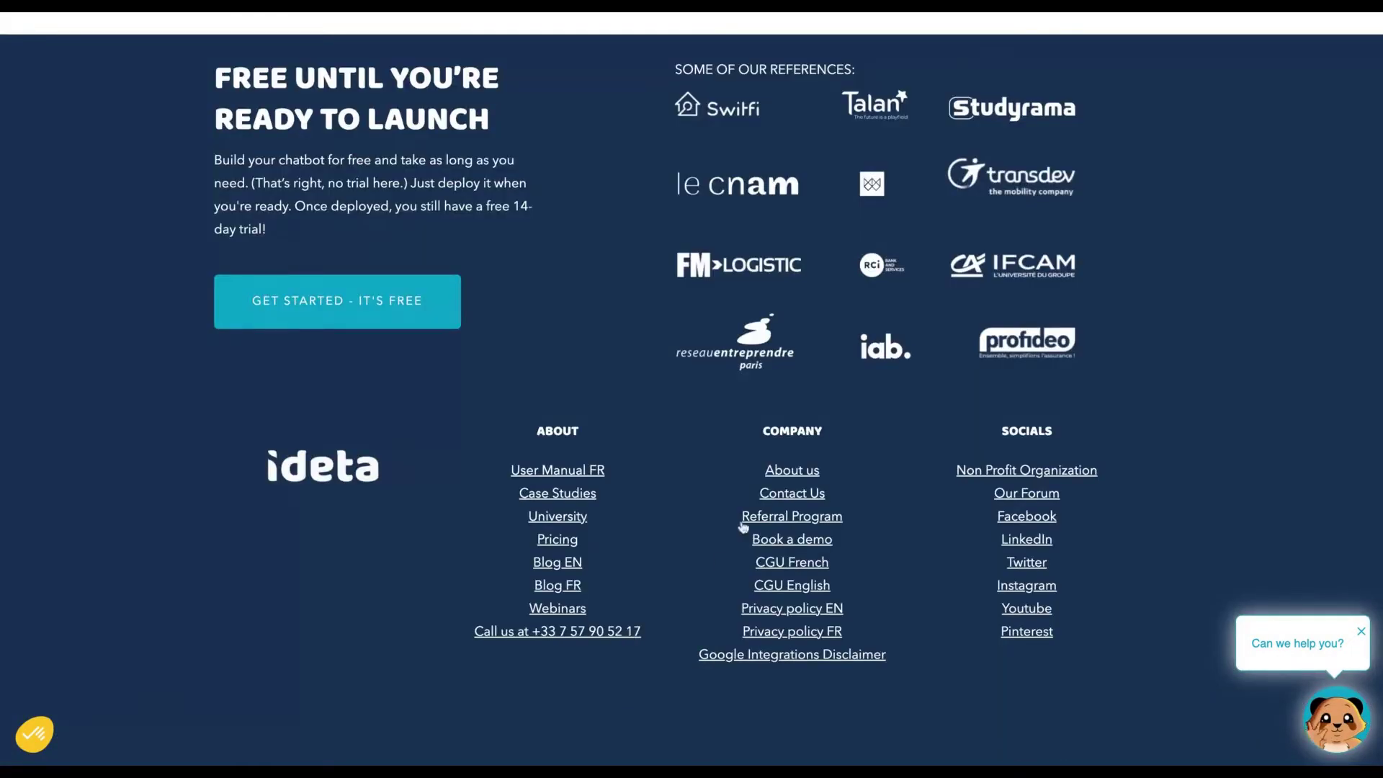
pyautogui.scroll(20, 744, 528)
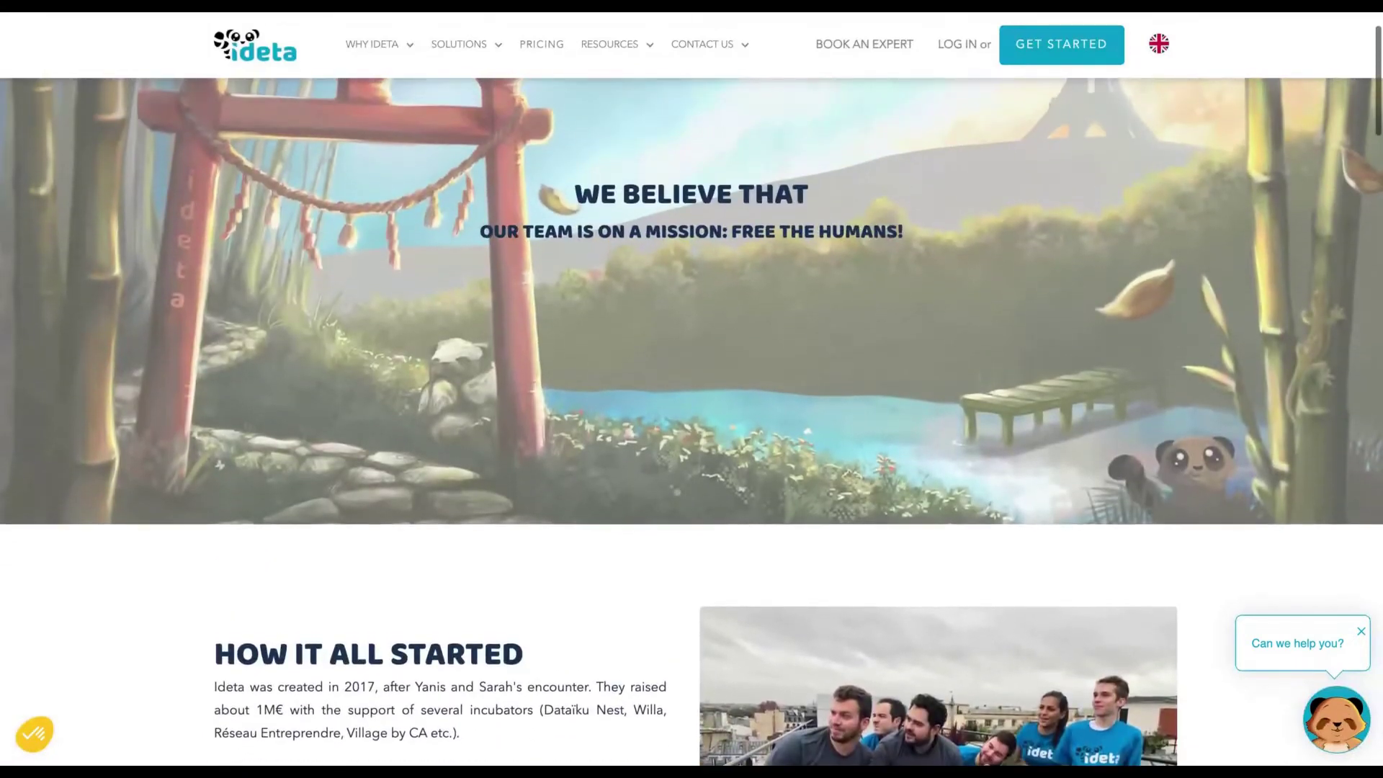
pyautogui.scroll(2, 743, 528)
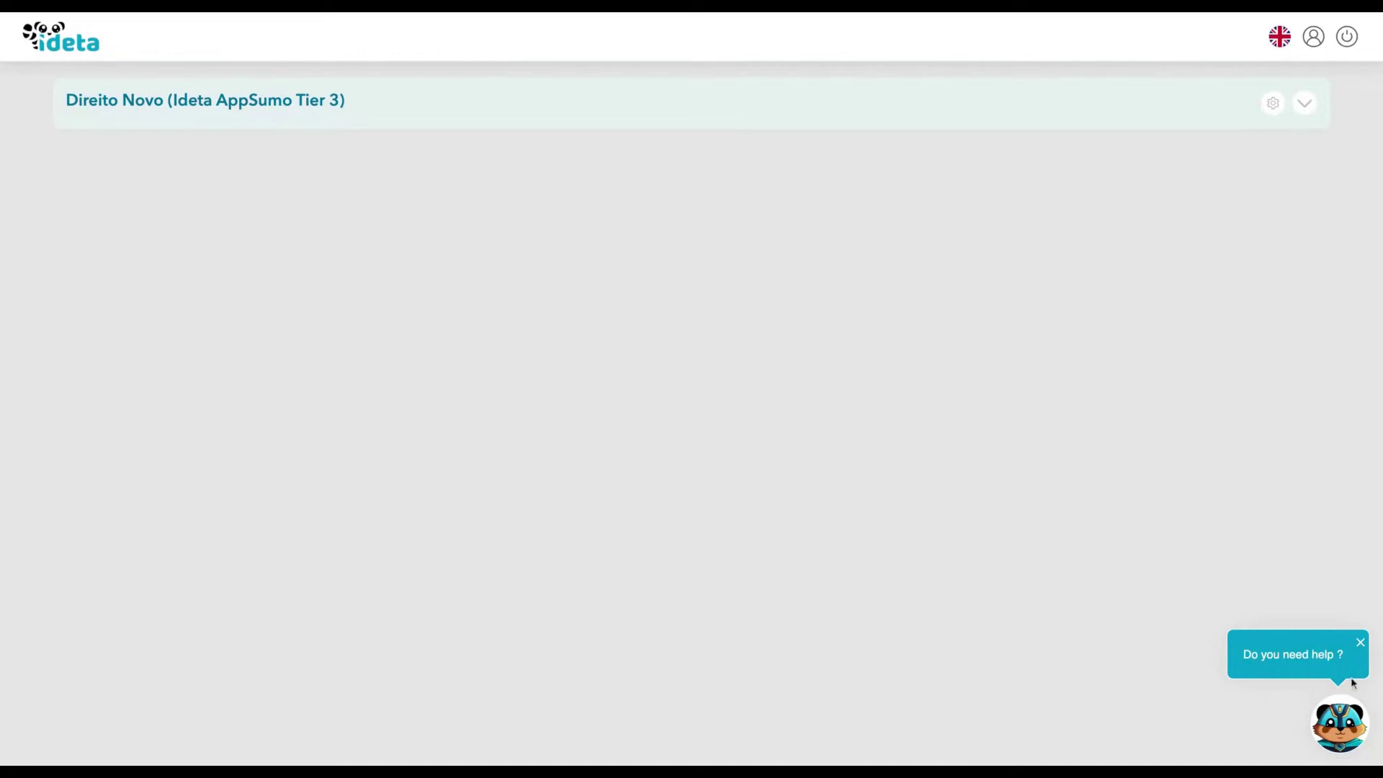
# - Open the support chatbot from the bottom-right mascot, reopening it once
pyautogui.click(1357, 641)
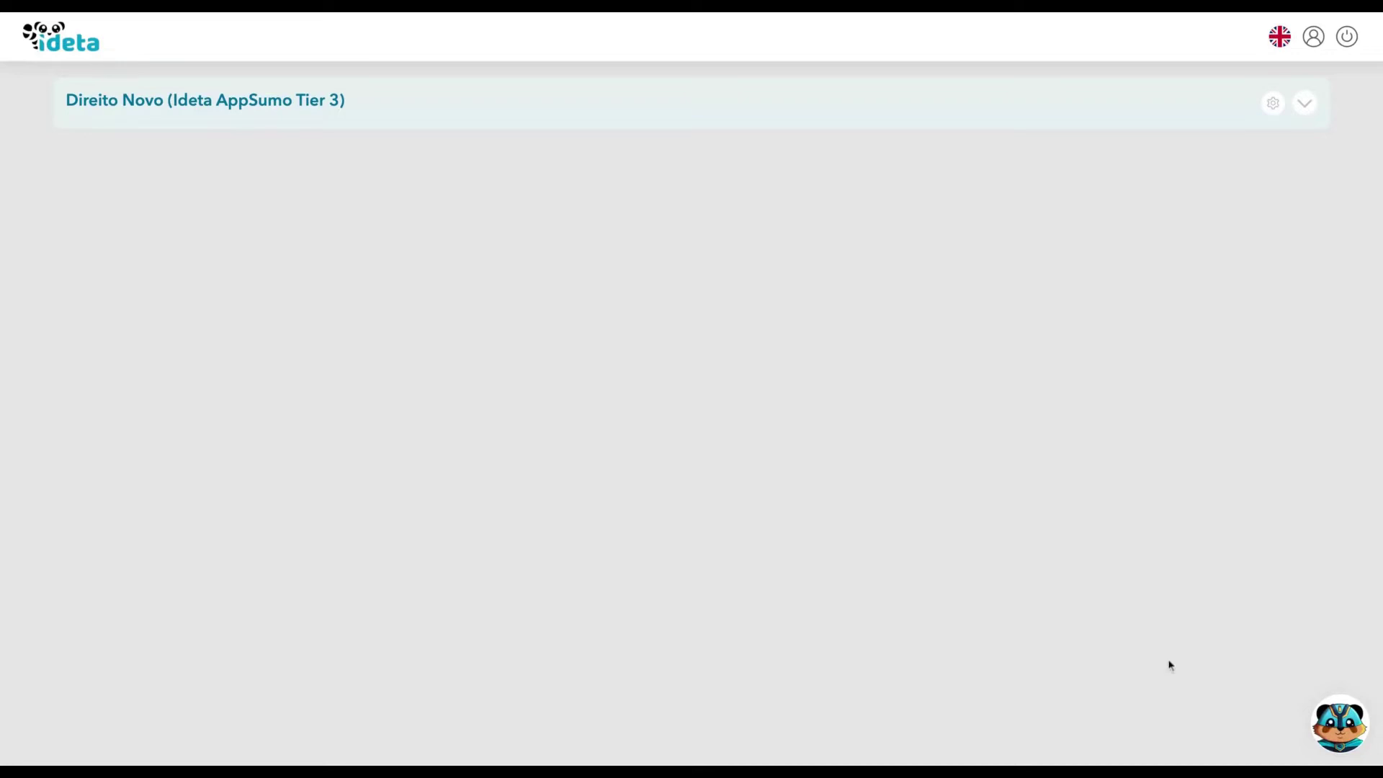
pyautogui.click(1362, 732)
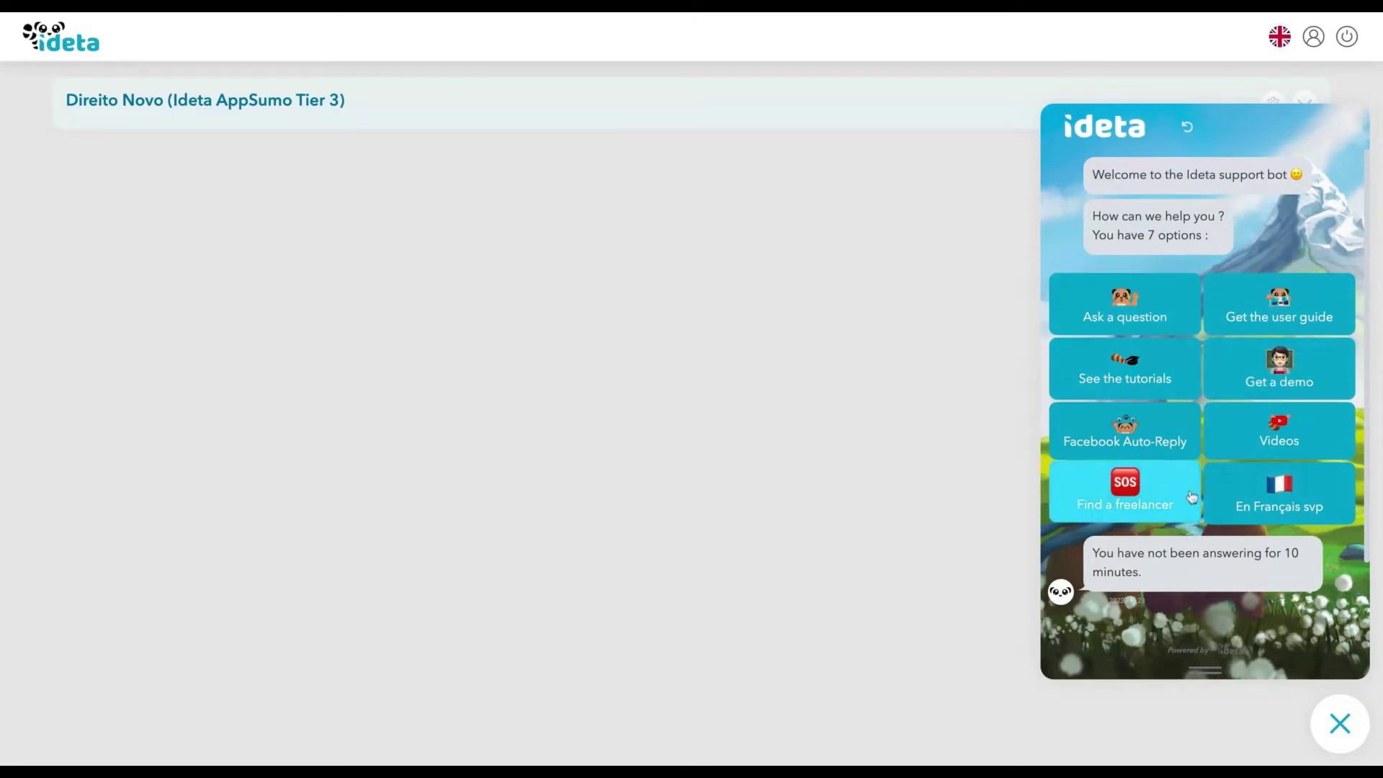
# - Ask the support bot for videos, open the YouTube tutorial playlist, and return to the menu
pyautogui.click(1313, 429)
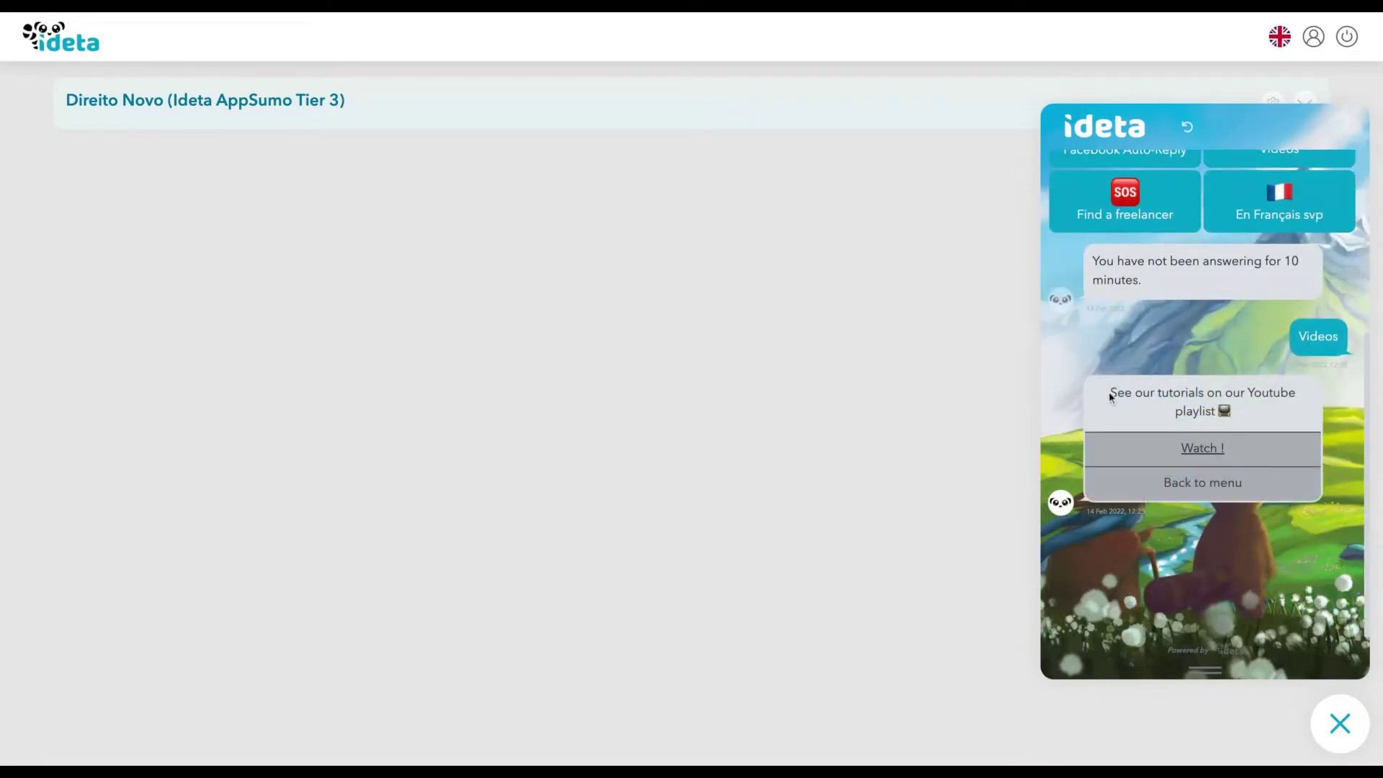
pyautogui.moveTo(1109, 392); pyautogui.dragTo(1232, 412)
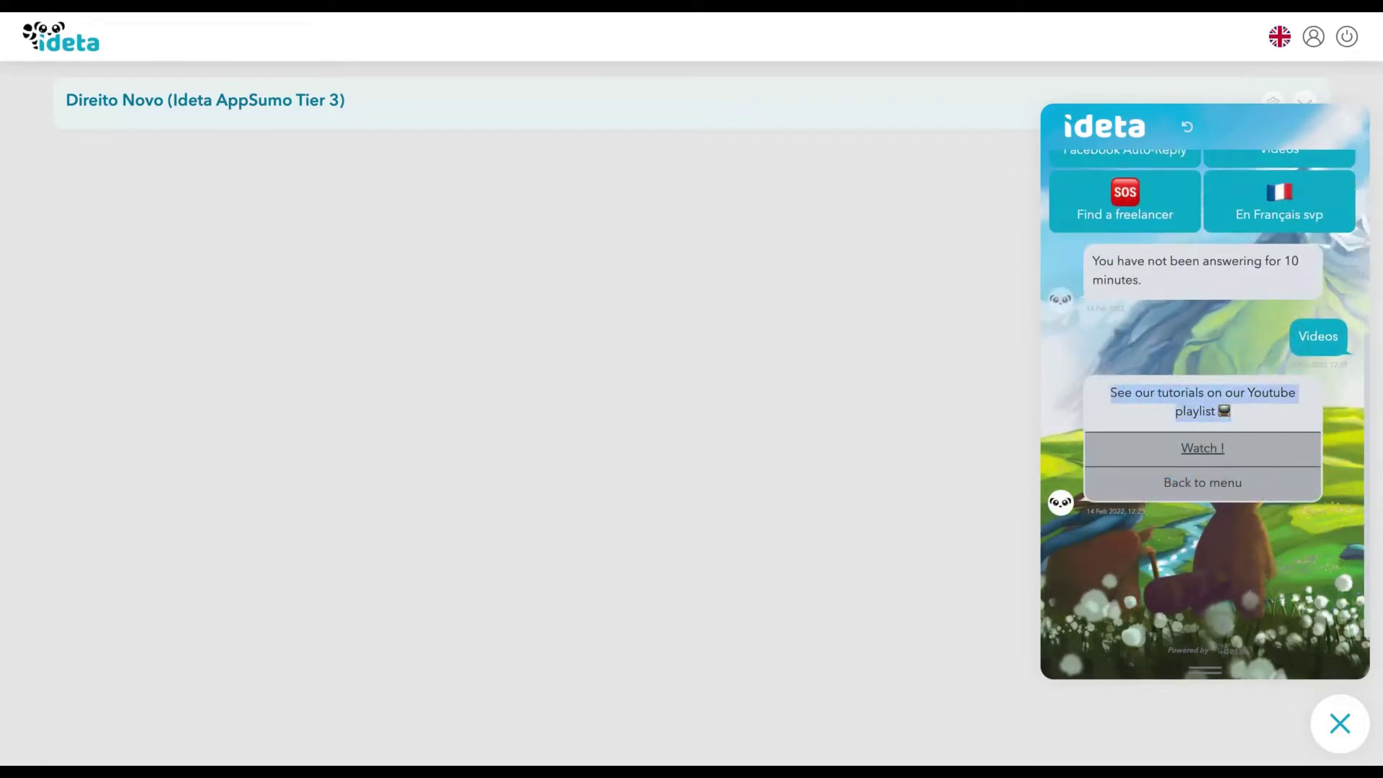
pyautogui.click(1196, 450)
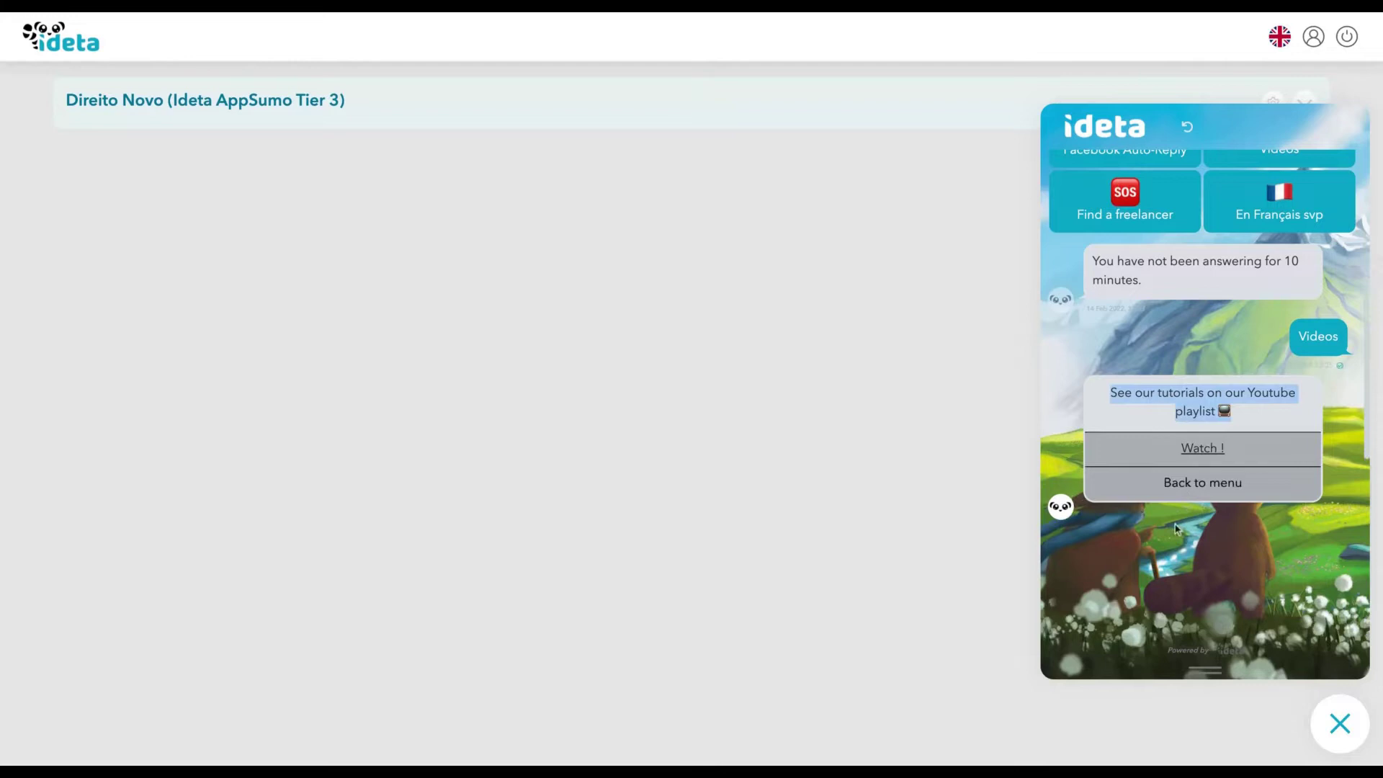
pyautogui.click(1182, 483)
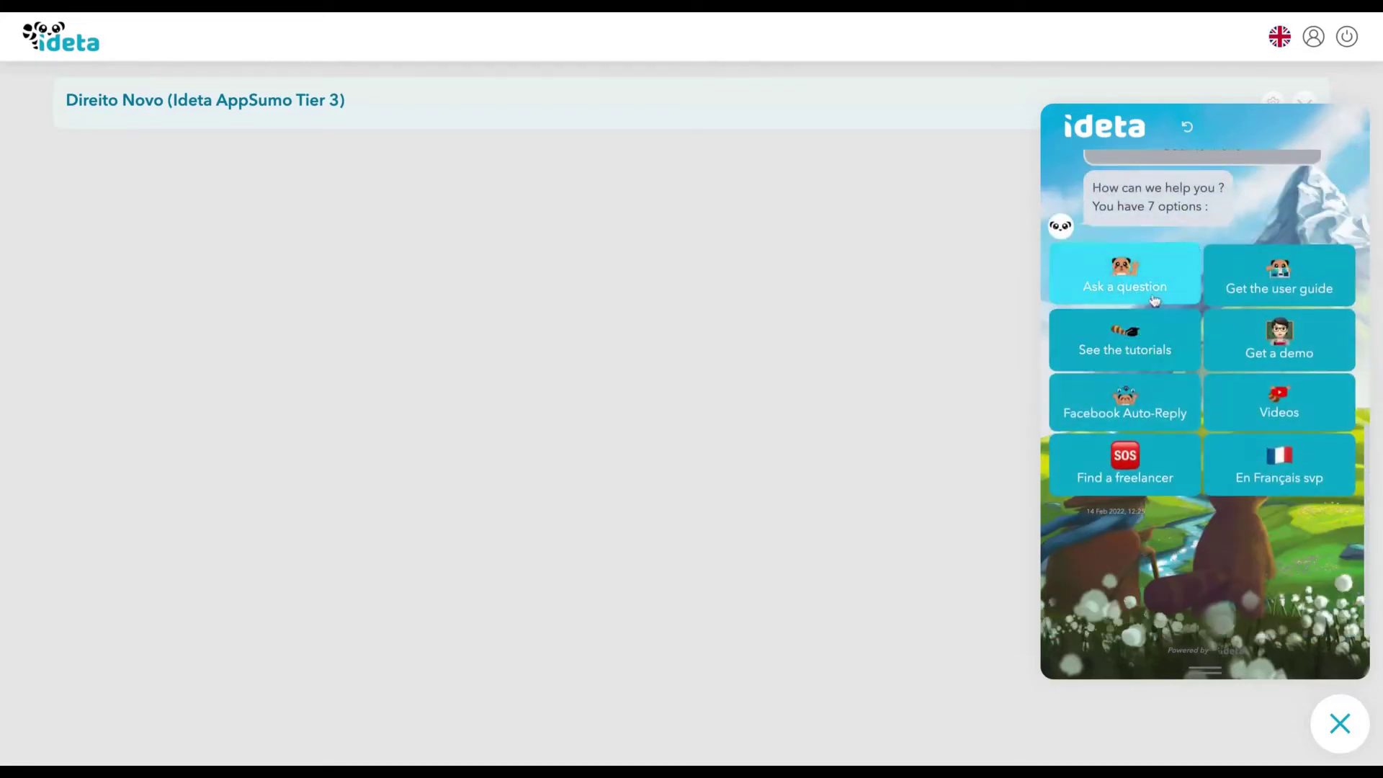
# - Ask about Facebook Auto-Reply, close the support chat, and expand the Direito Novo workspace
pyautogui.click(1112, 283)
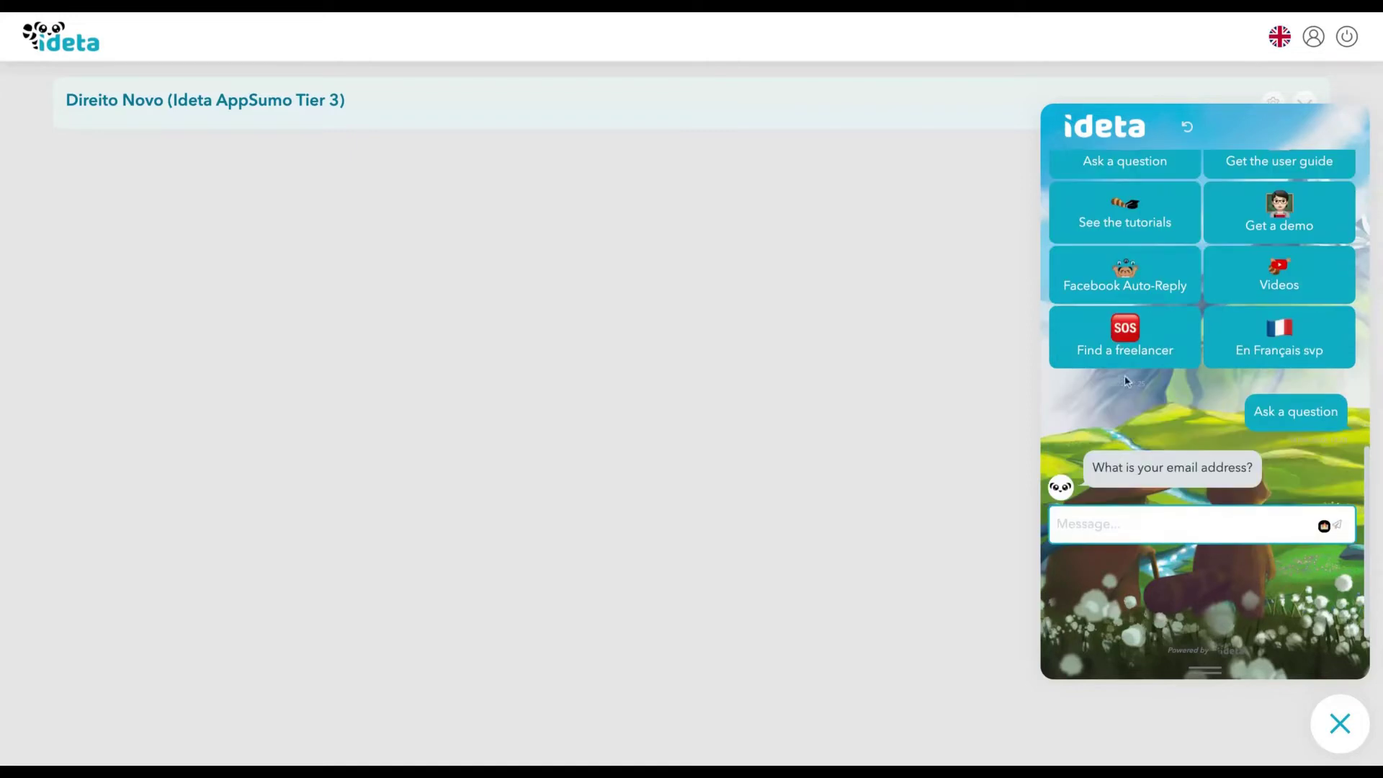
pyautogui.click(1125, 275)
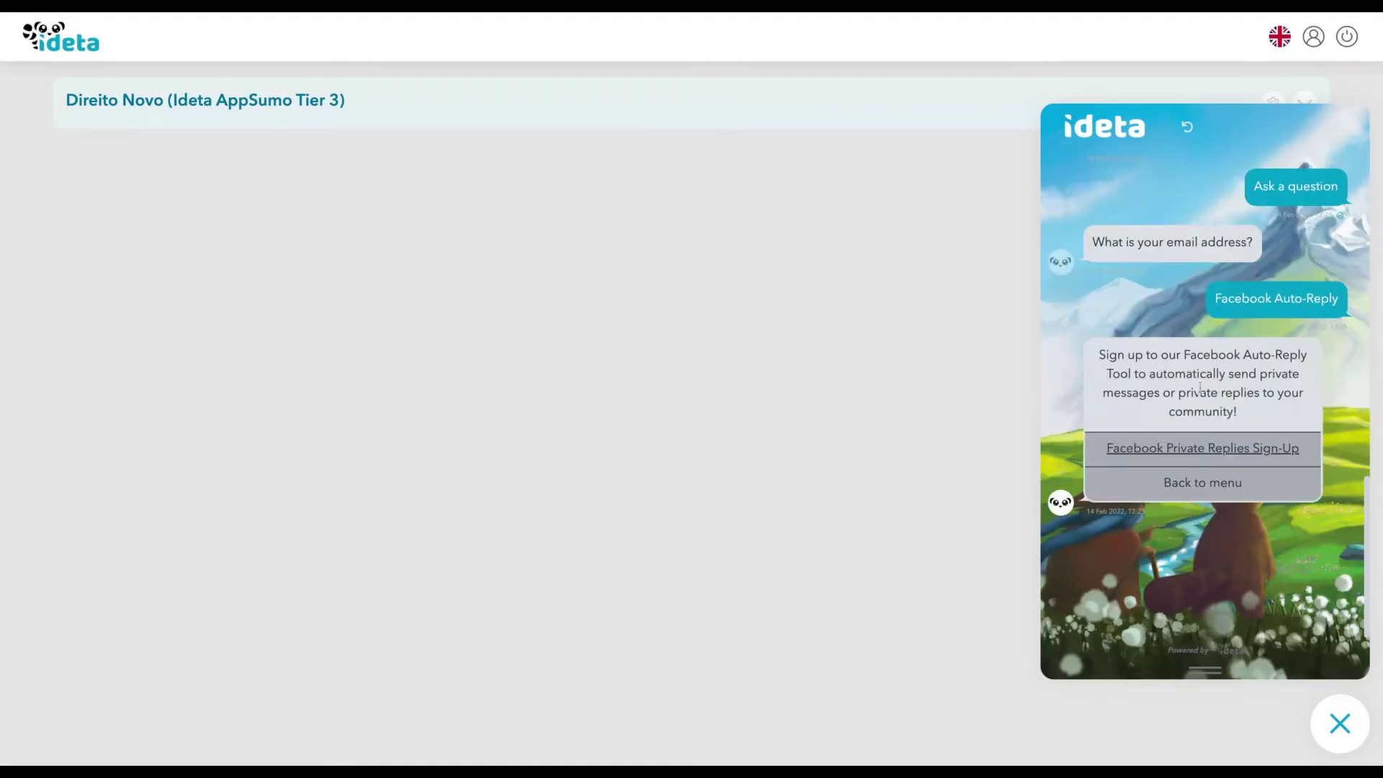
pyautogui.click(1325, 740)
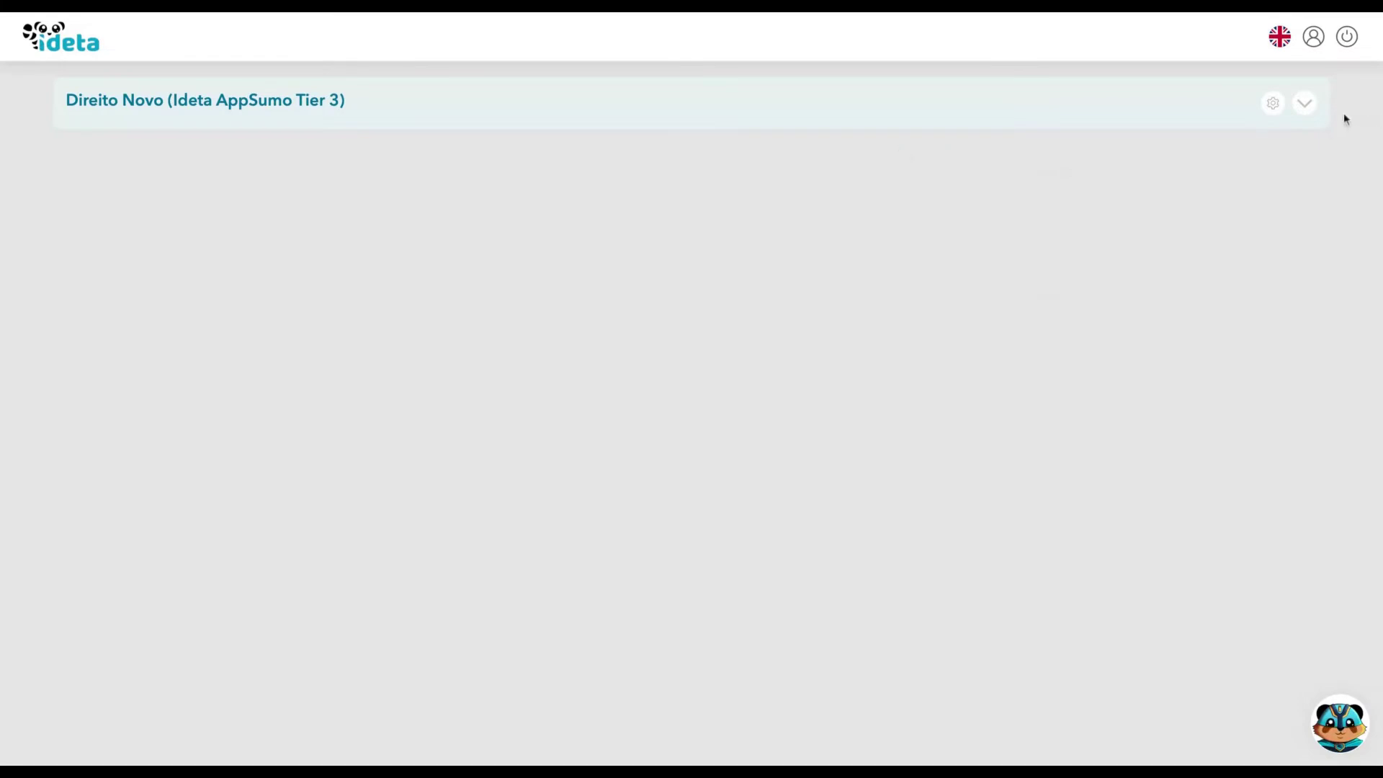
pyautogui.click(1306, 105)
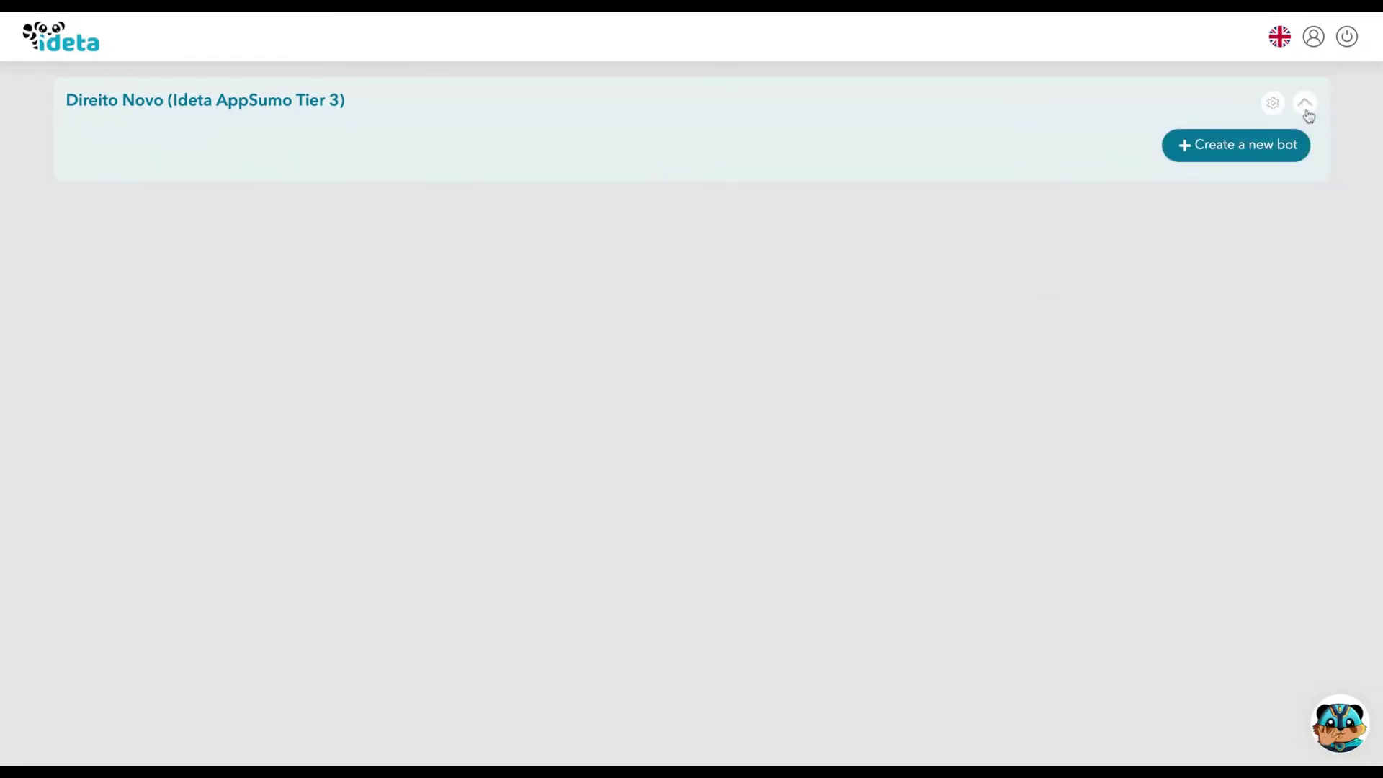
# - Start a new bot and name it 'Dino'
pyautogui.click(1240, 155)
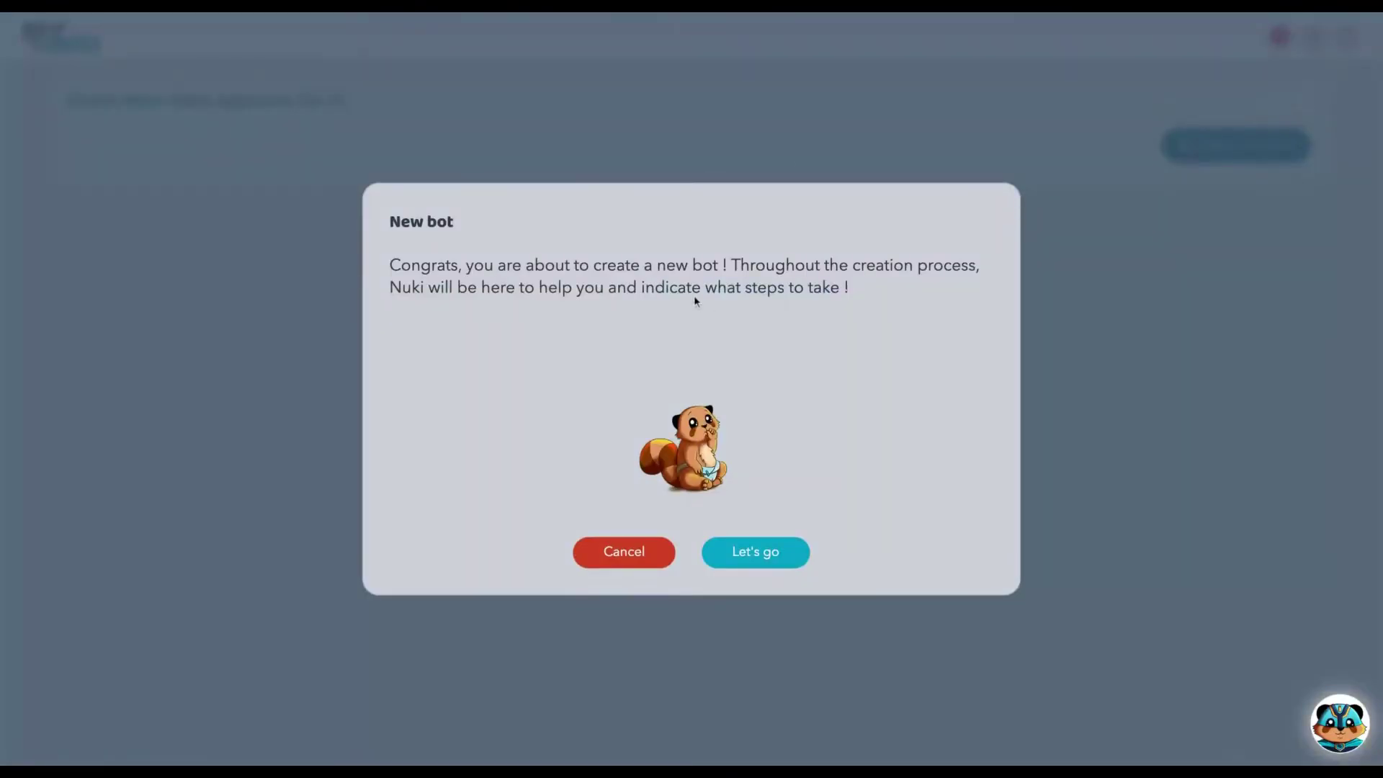
pyautogui.click(751, 545)
pyautogui.tripleClick(511, 428)
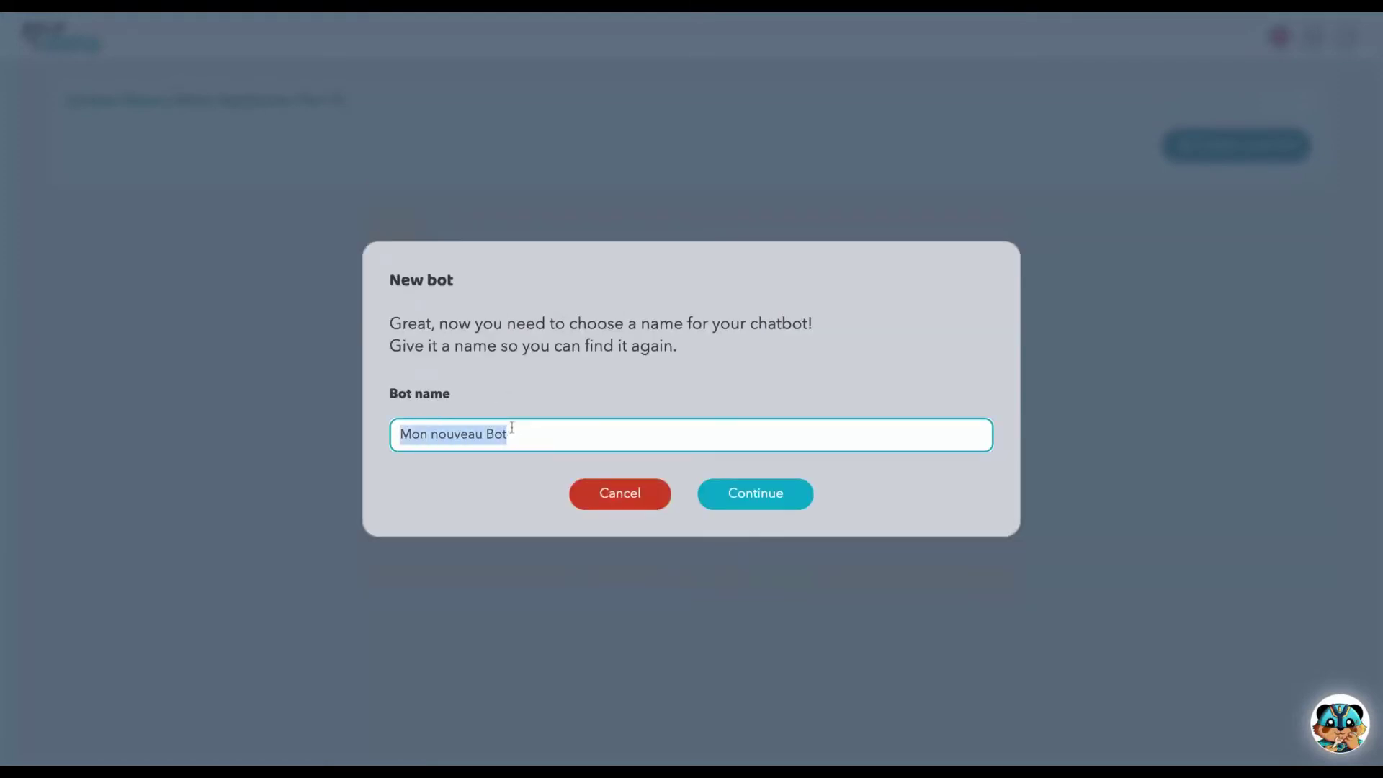
pyautogui.write('Dino')
pyautogui.press('Return')
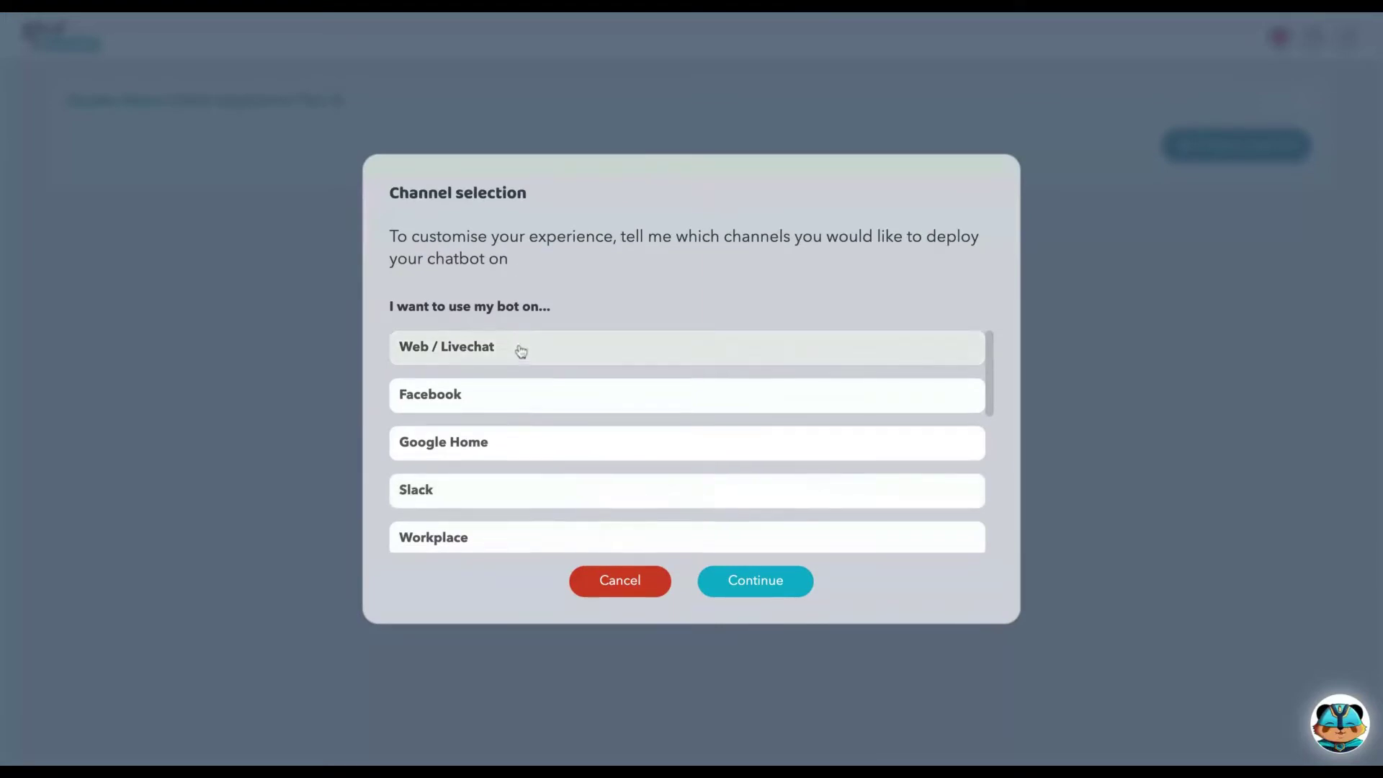
# - Browse the channel list and pick Web / Livechat for the Dino bot
pyautogui.scroll(-2, 523, 423)
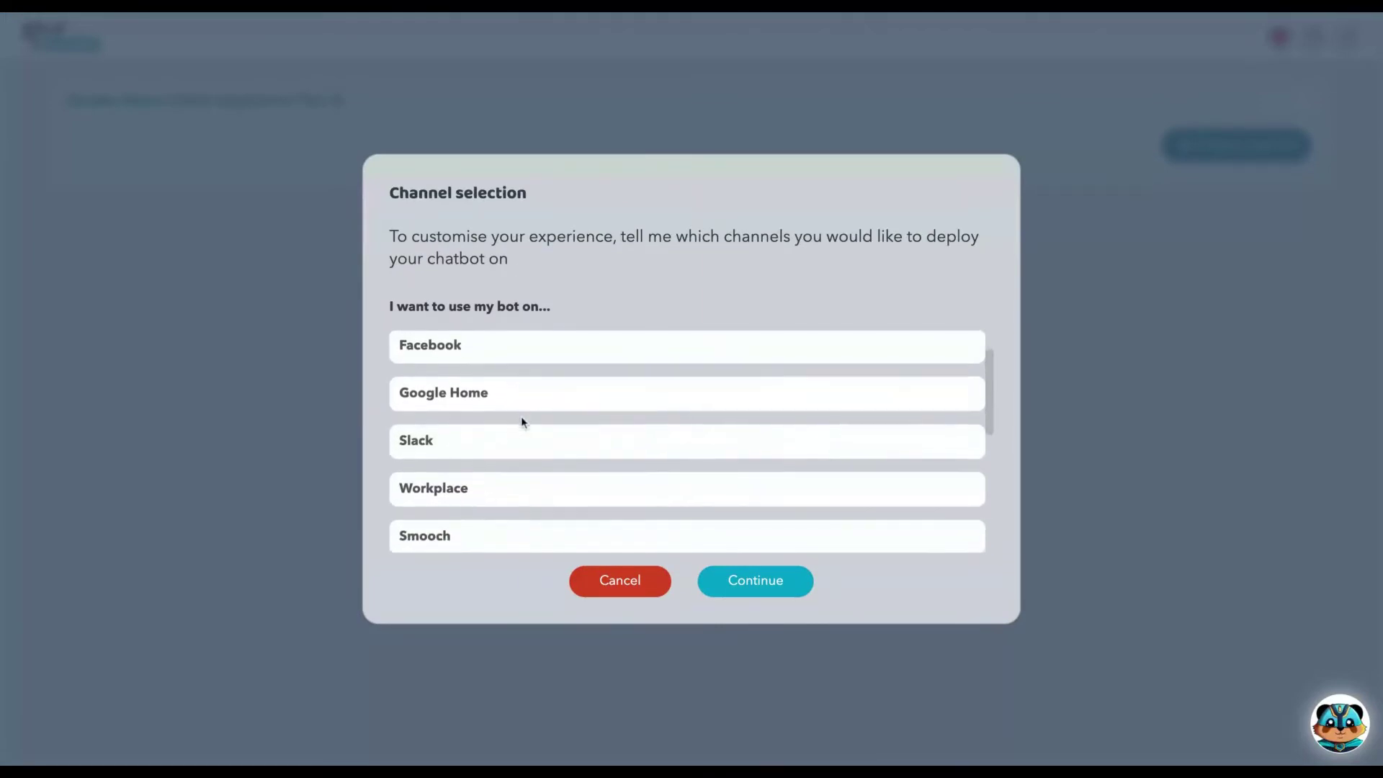
pyautogui.scroll(-1, 522, 425)
pyautogui.scroll(-1, 520, 430)
pyautogui.scroll(-1, 519, 436)
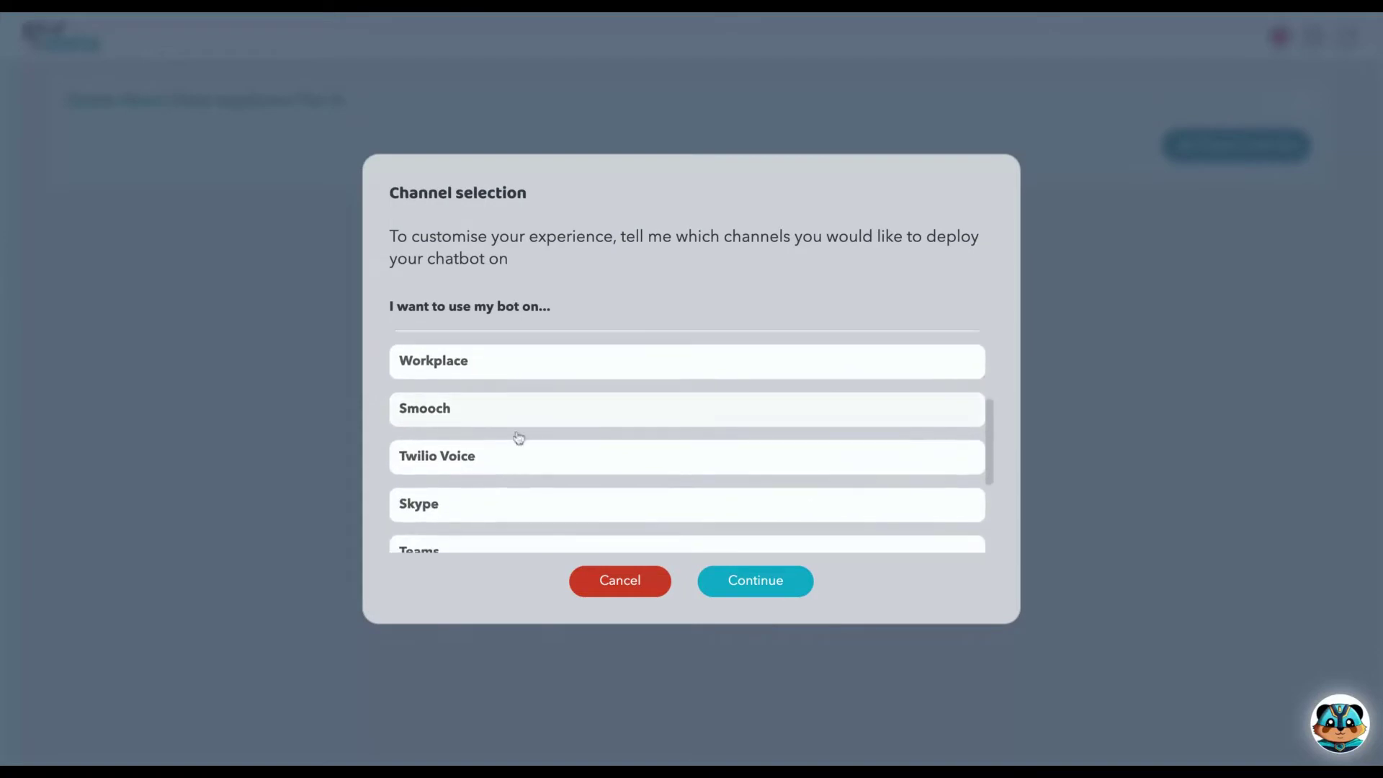
pyautogui.scroll(-1, 510, 473)
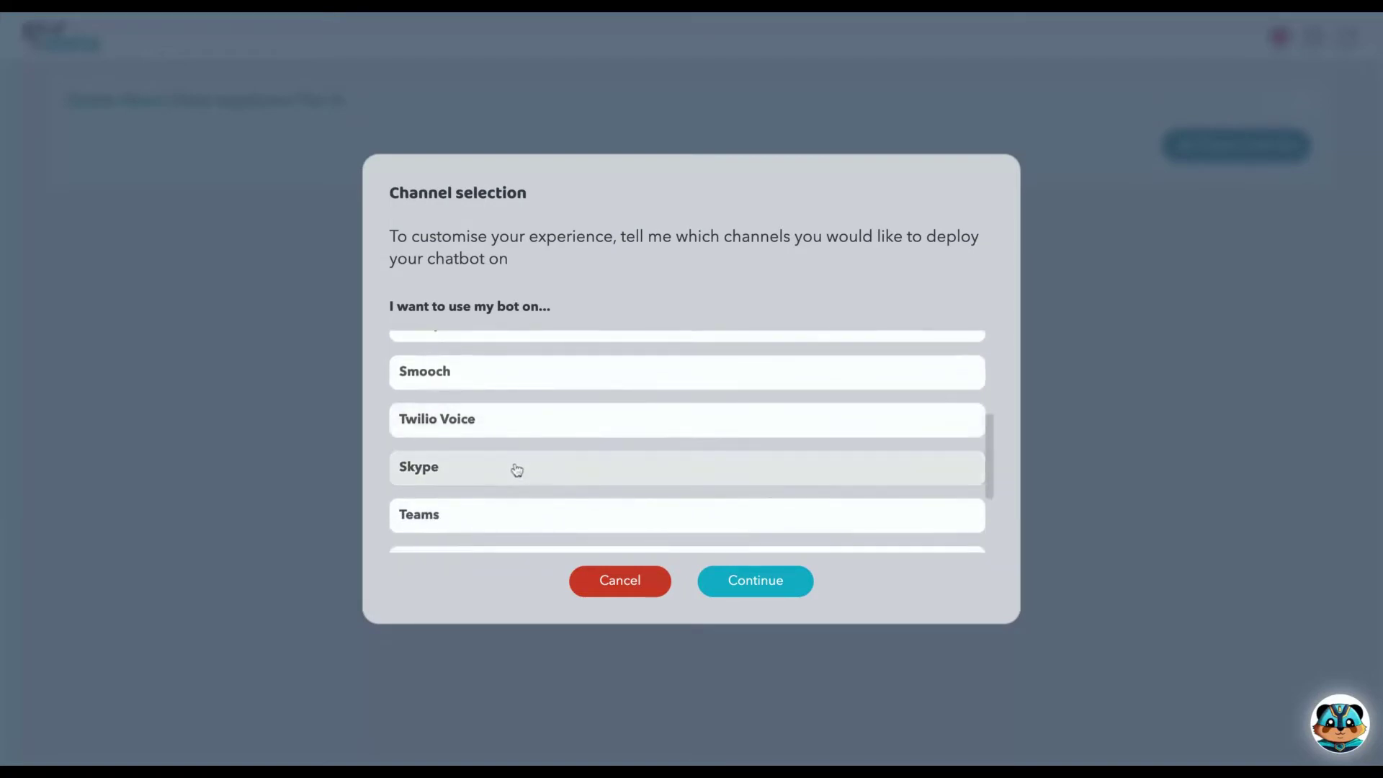
pyautogui.scroll(-1, 517, 468)
pyautogui.scroll(-1, 519, 472)
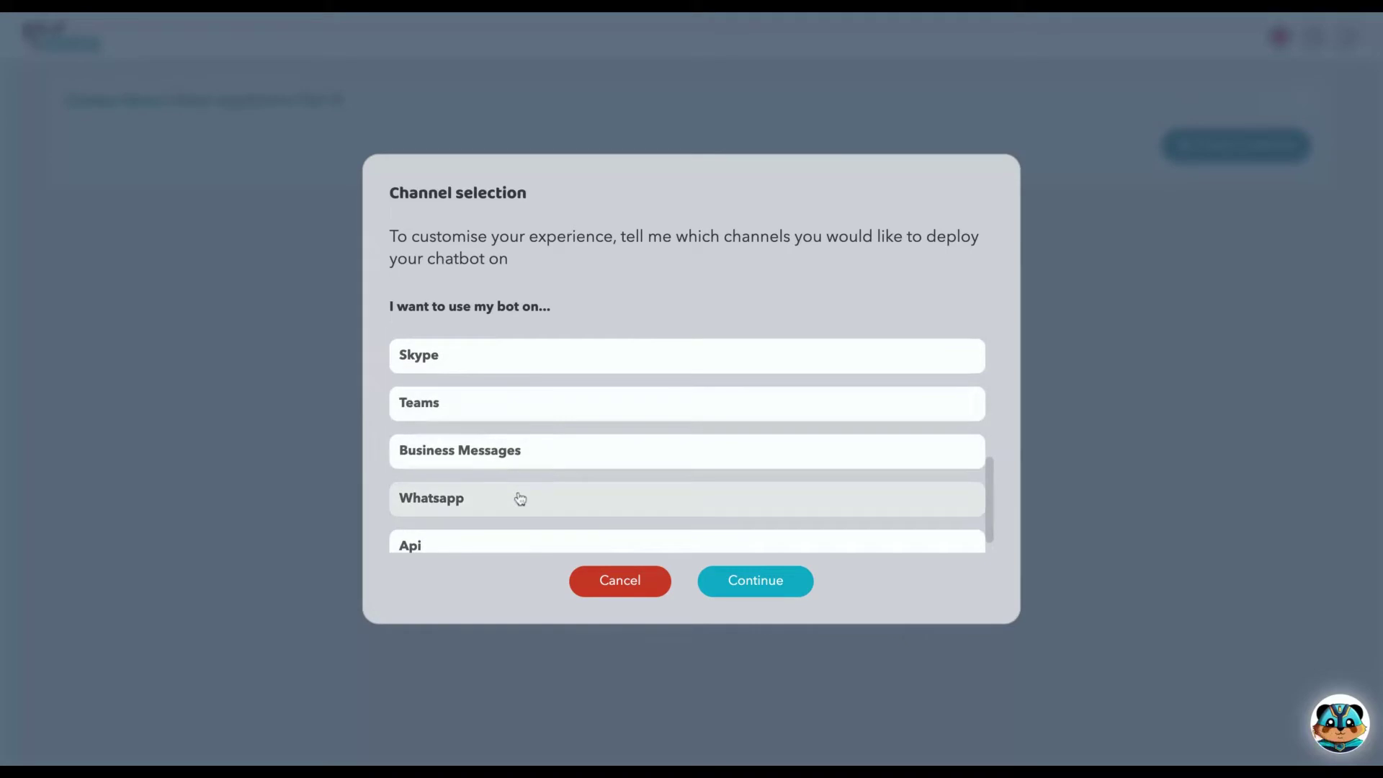
pyautogui.scroll(-1, 503, 508)
pyautogui.scroll(5, 503, 454)
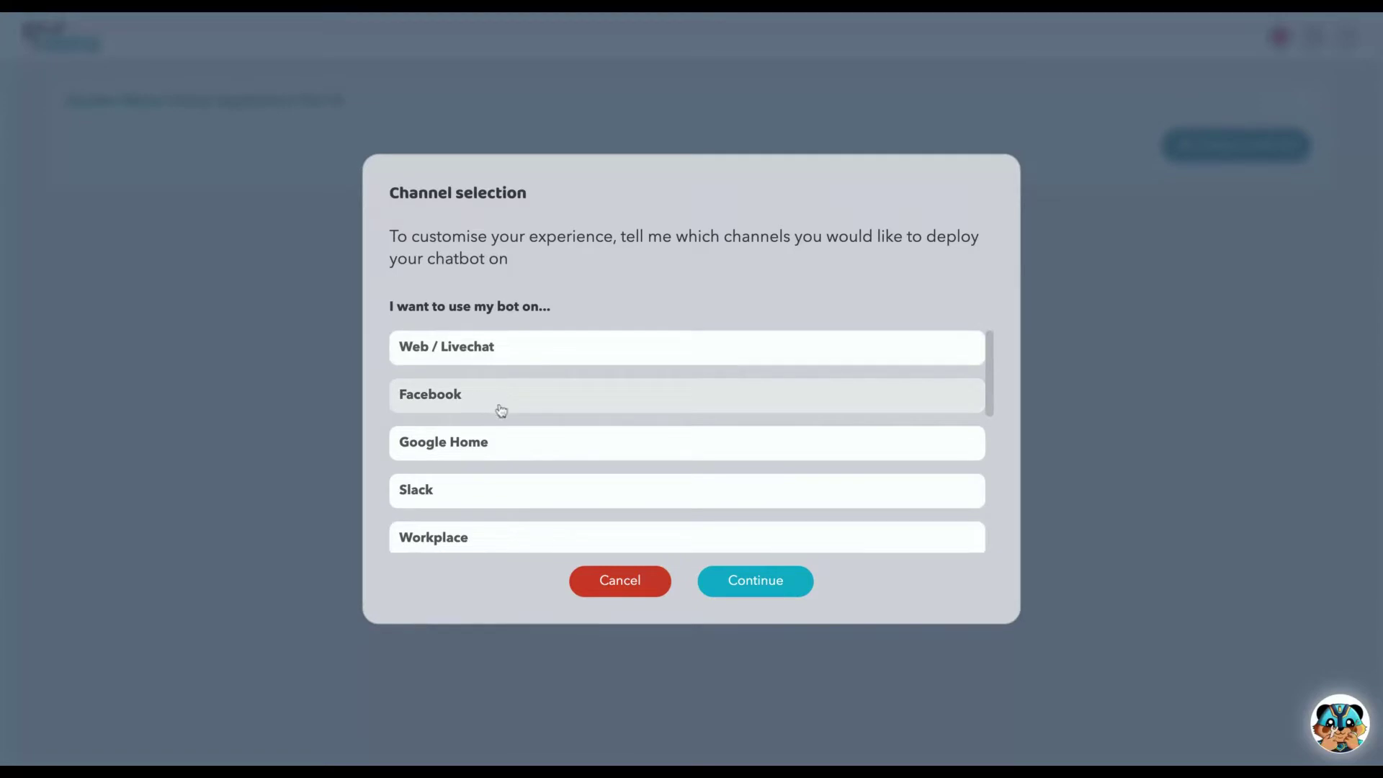
pyautogui.scroll(-1, 500, 408)
pyautogui.scroll(-1, 498, 408)
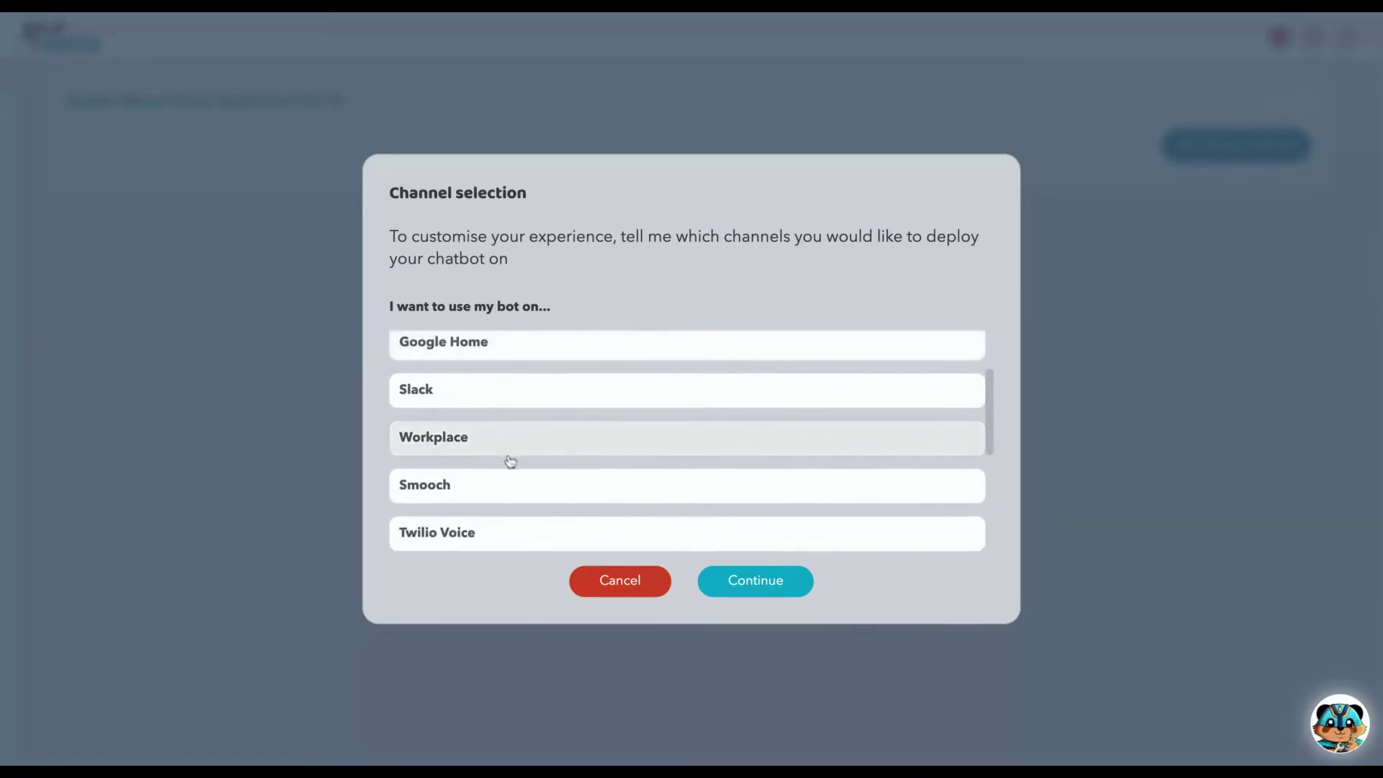
pyautogui.scroll(-1, 510, 461)
pyautogui.scroll(-1, 509, 462)
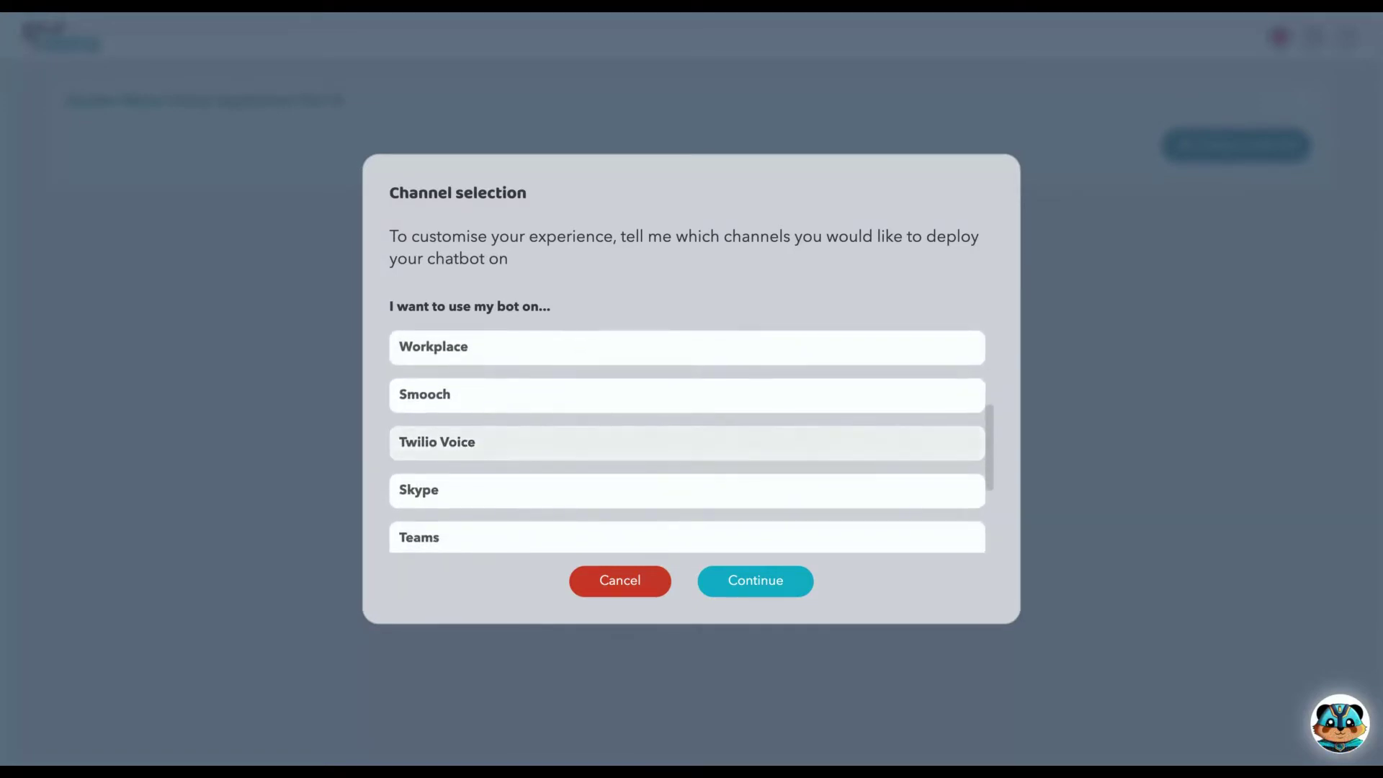
pyautogui.scroll(-1, 509, 462)
pyautogui.scroll(-1, 509, 484)
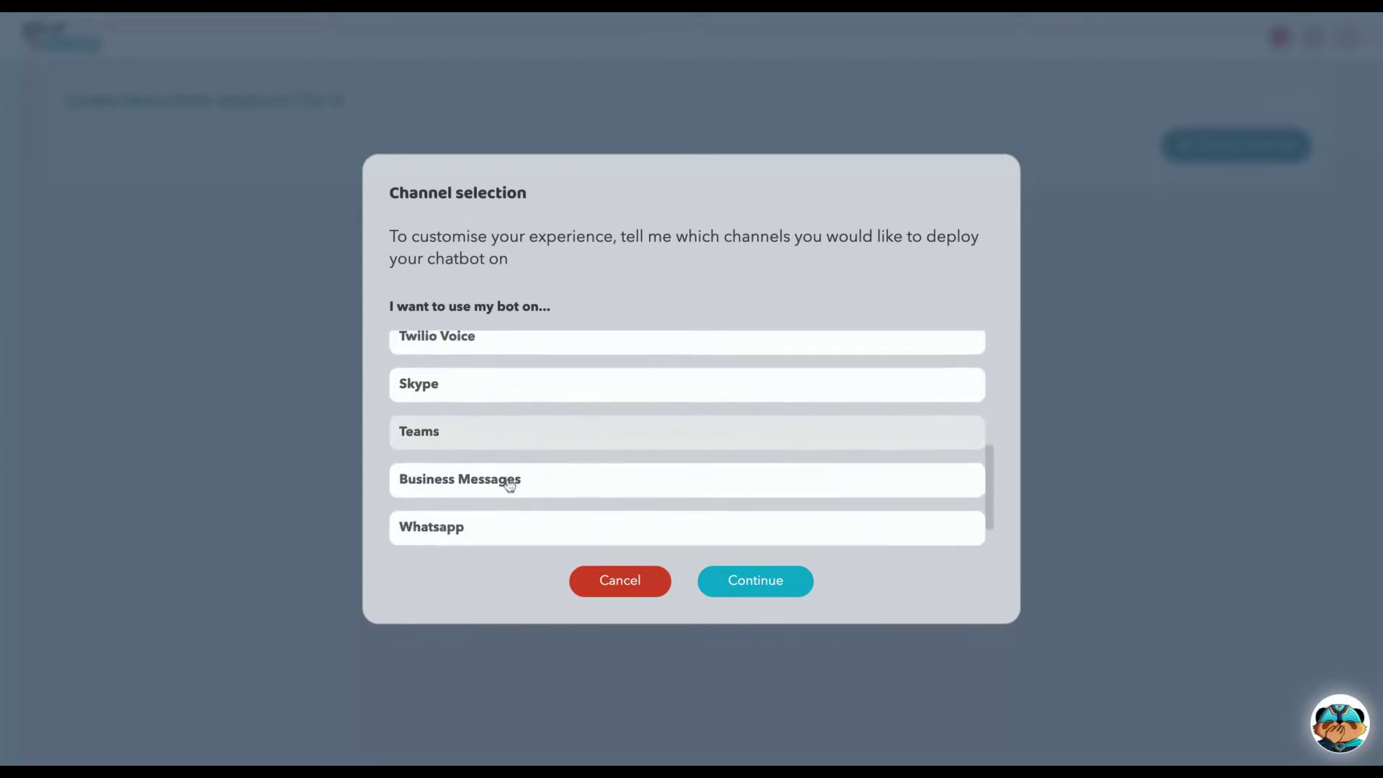
pyautogui.scroll(-1, 513, 481)
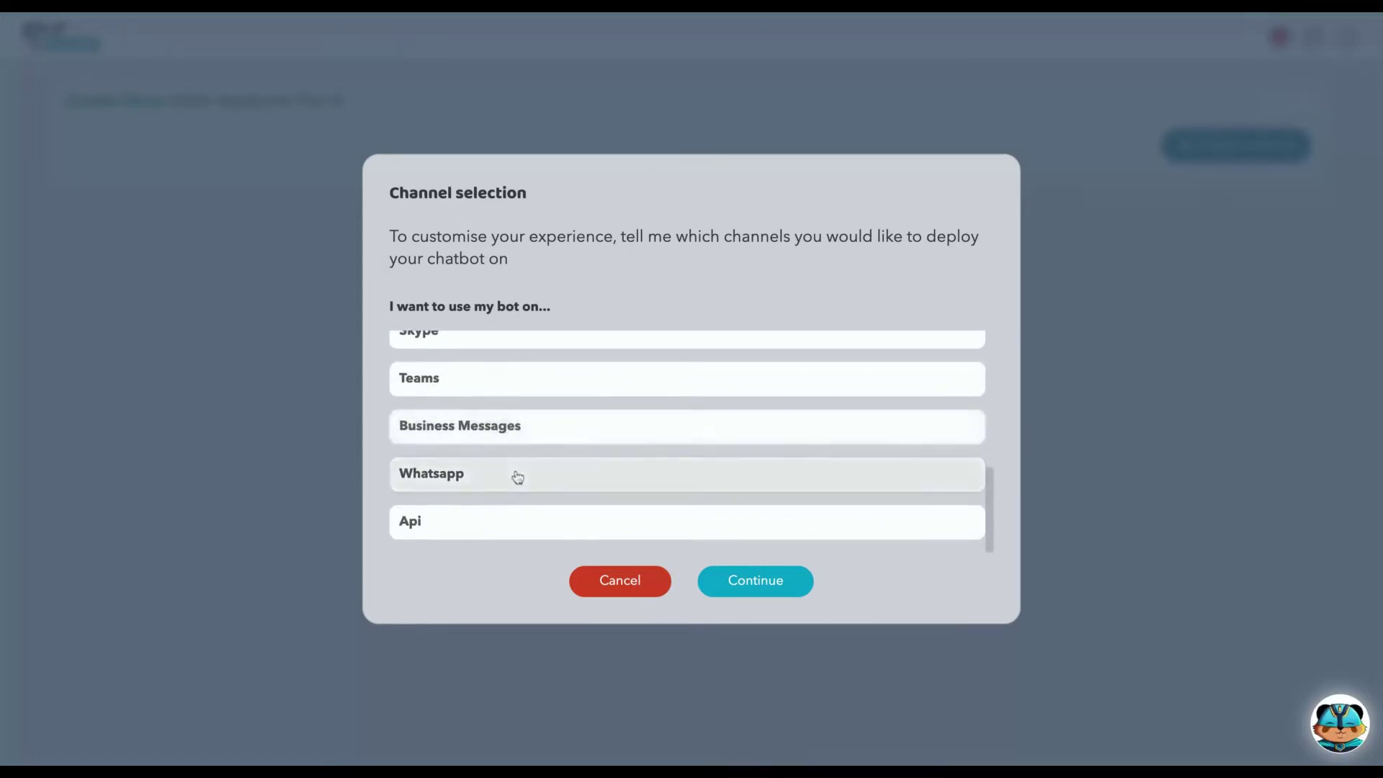
pyautogui.scroll(5, 517, 477)
pyautogui.click(513, 362)
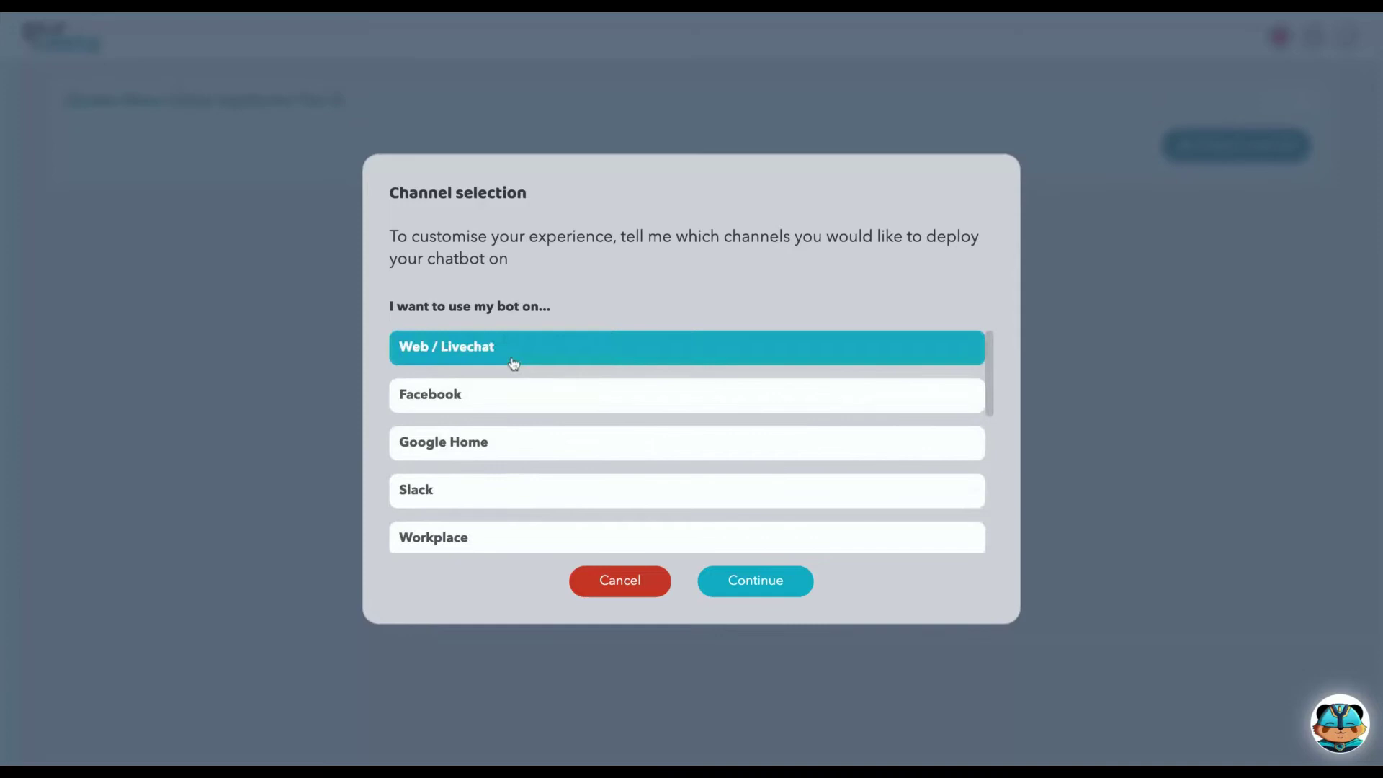
pyautogui.click(755, 581)
# - Pick Market Study Template [EN] from the template list for the new chatbot
pyautogui.scroll(-1, 644, 358)
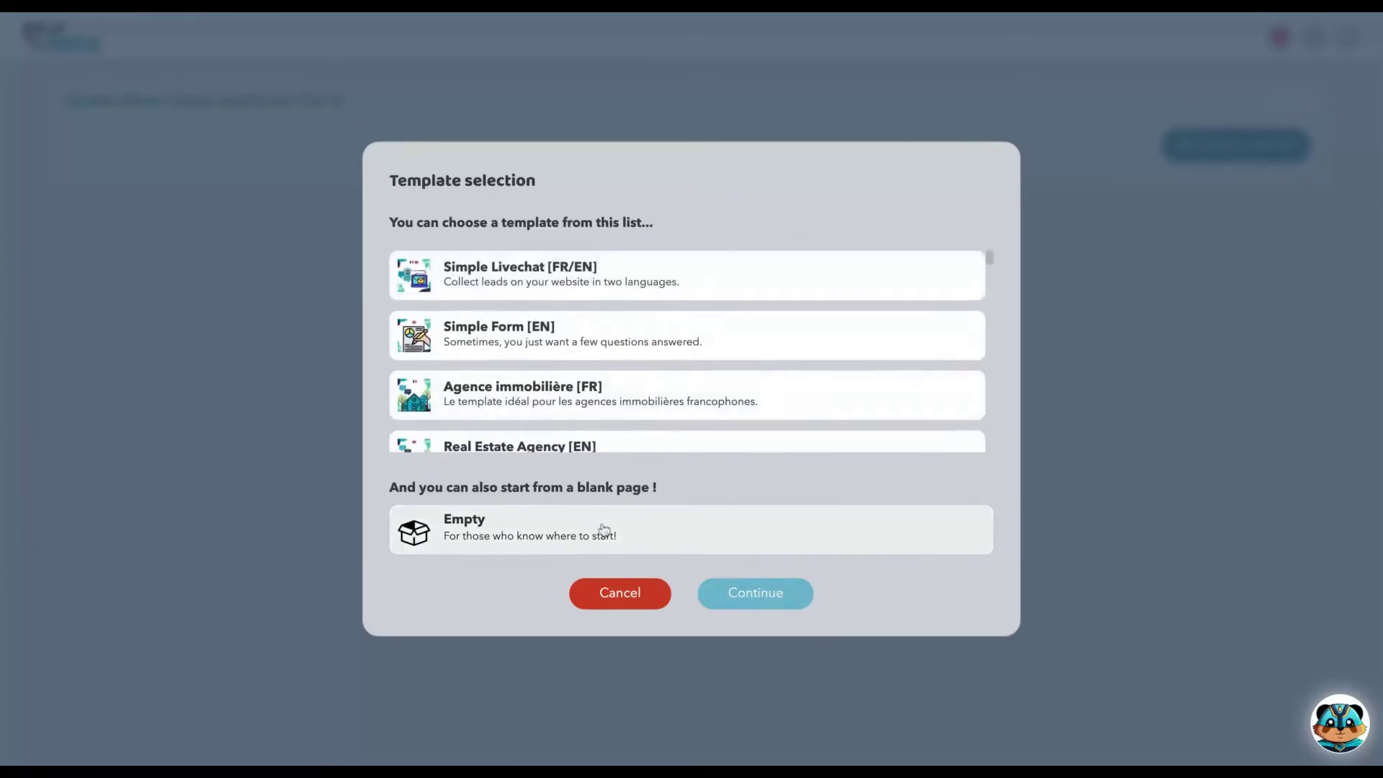
pyautogui.scroll(-2, 633, 387)
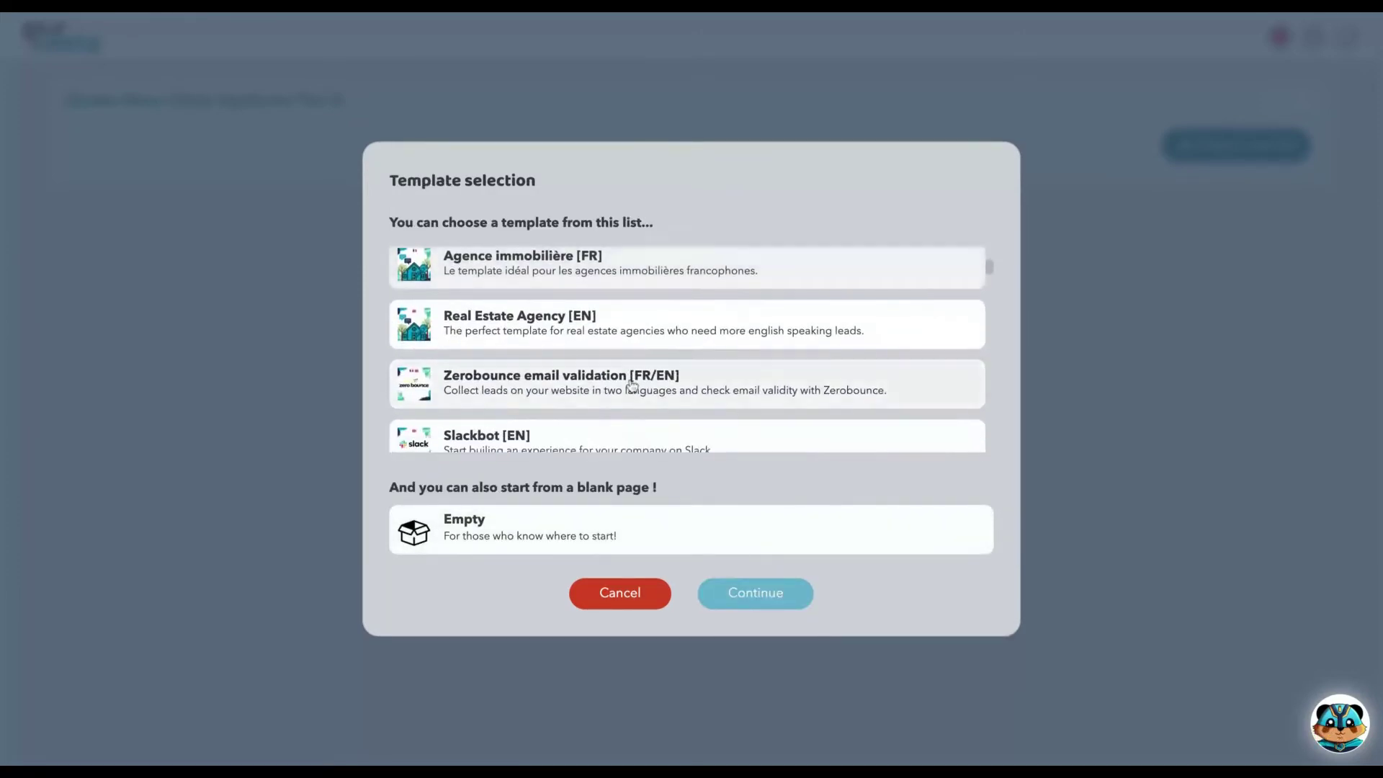
pyautogui.scroll(-1, 633, 387)
pyautogui.scroll(-1, 632, 387)
pyautogui.scroll(-1, 633, 387)
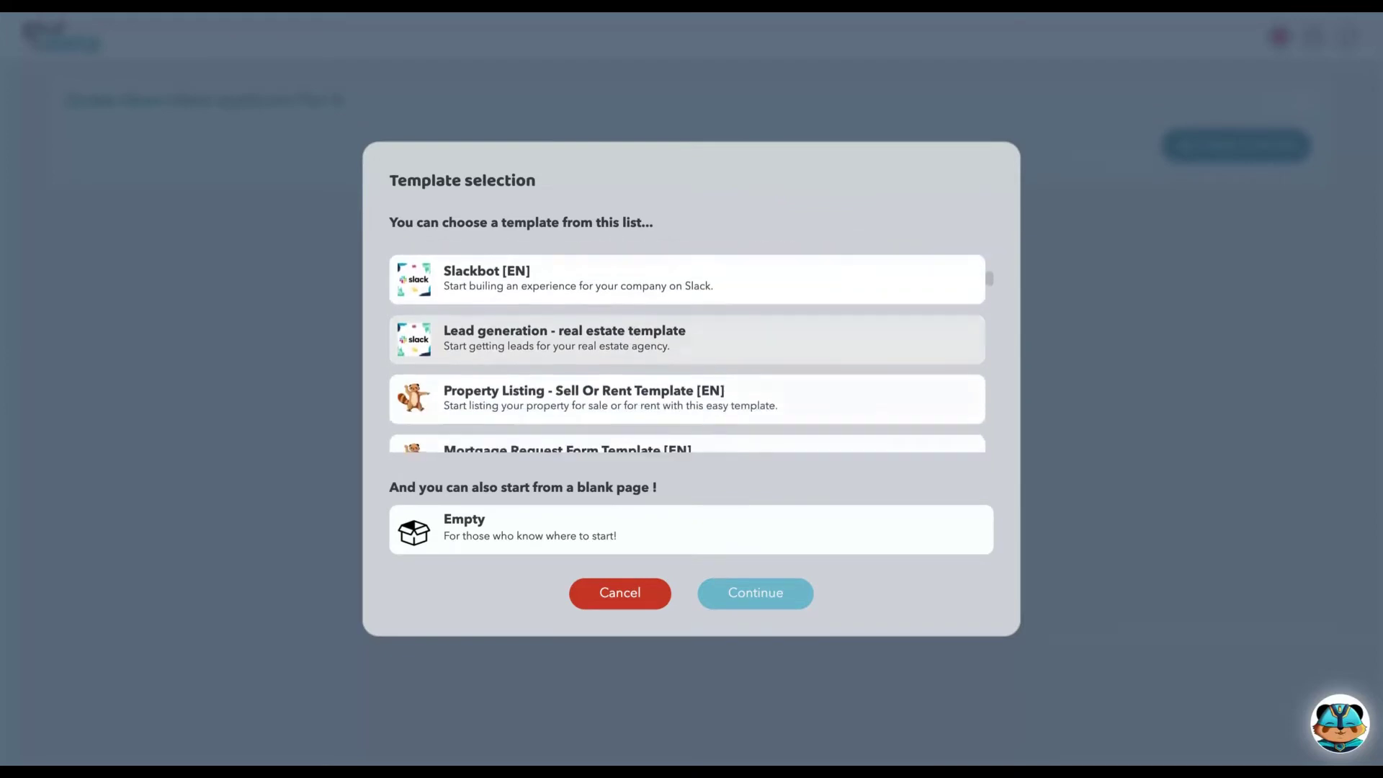
pyautogui.scroll(-1, 687, 351)
pyautogui.scroll(-3, 687, 350)
pyautogui.scroll(-3, 687, 350)
pyautogui.scroll(-3, 687, 350)
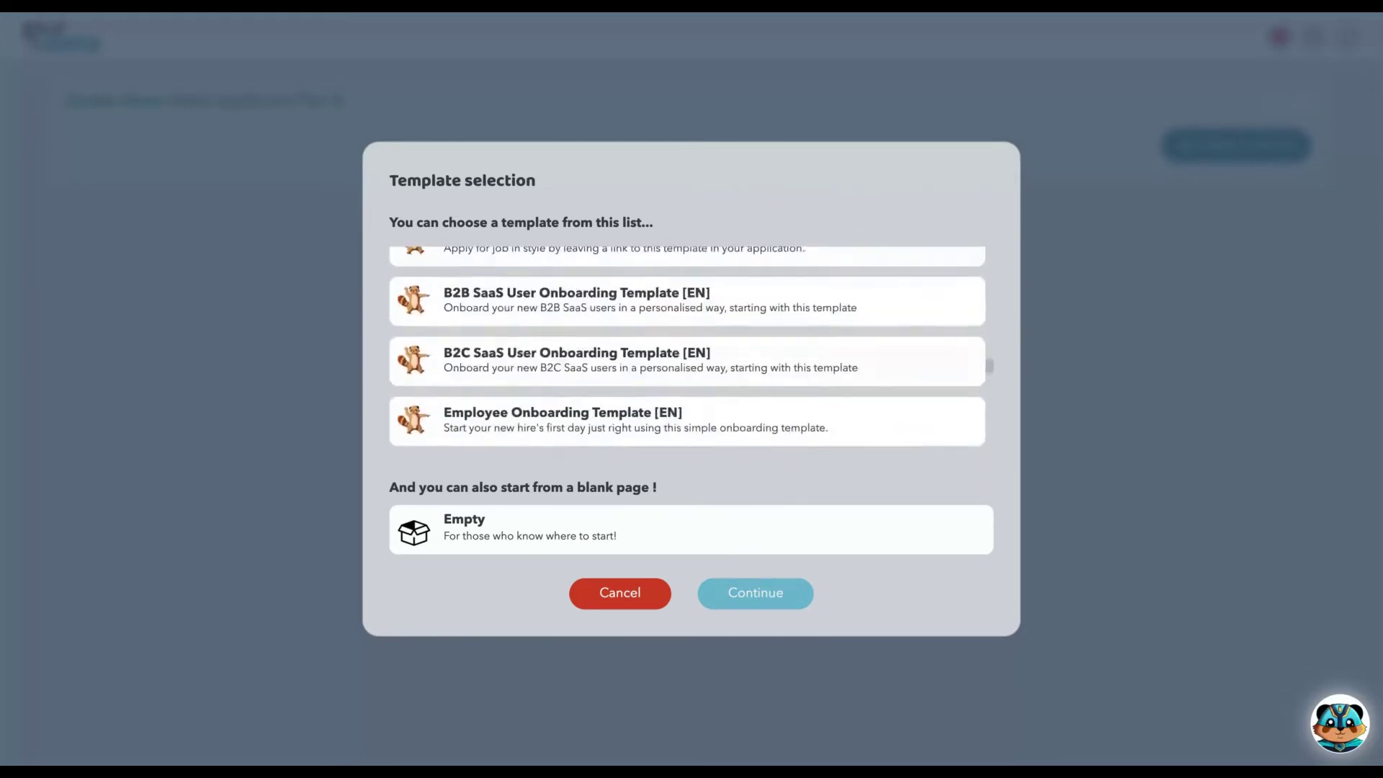
pyautogui.scroll(-1, 581, 360)
pyautogui.scroll(-3, 580, 360)
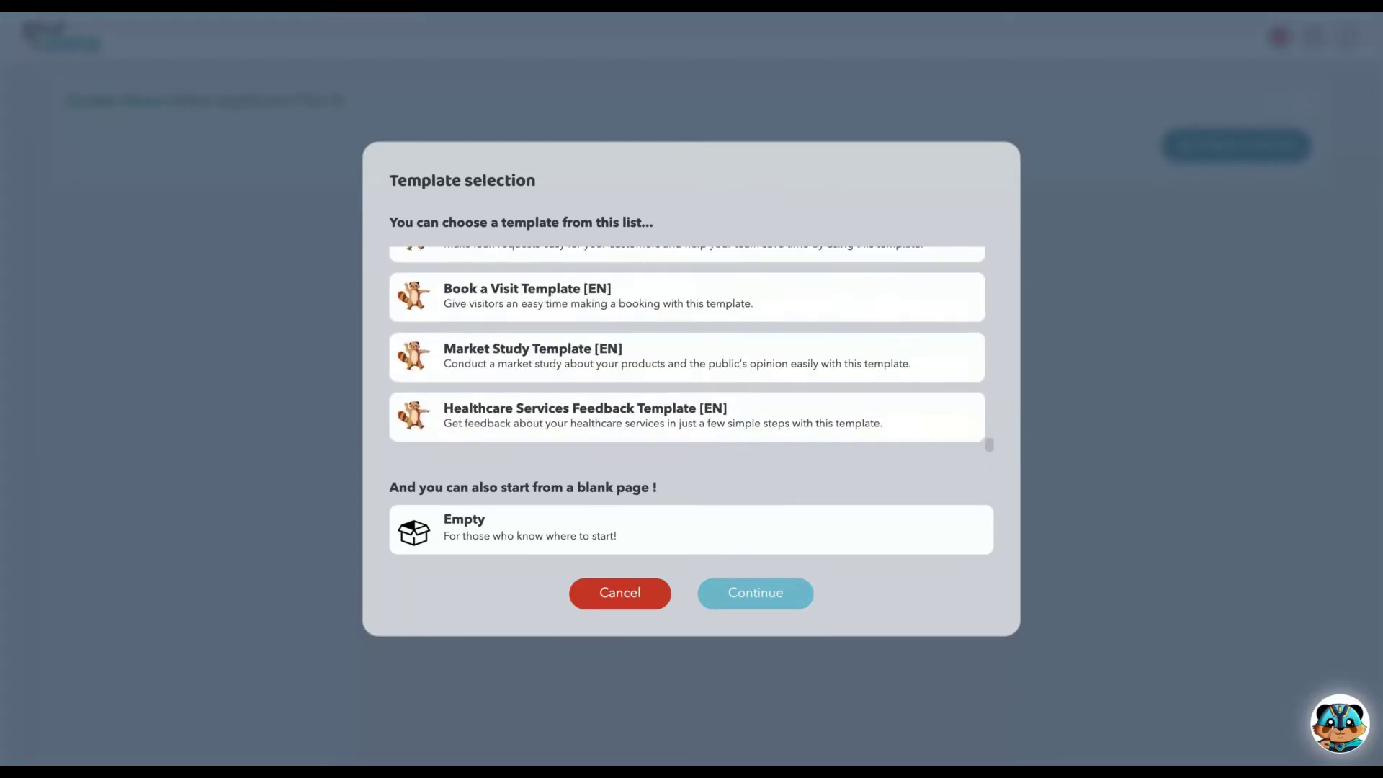
pyautogui.click(581, 361)
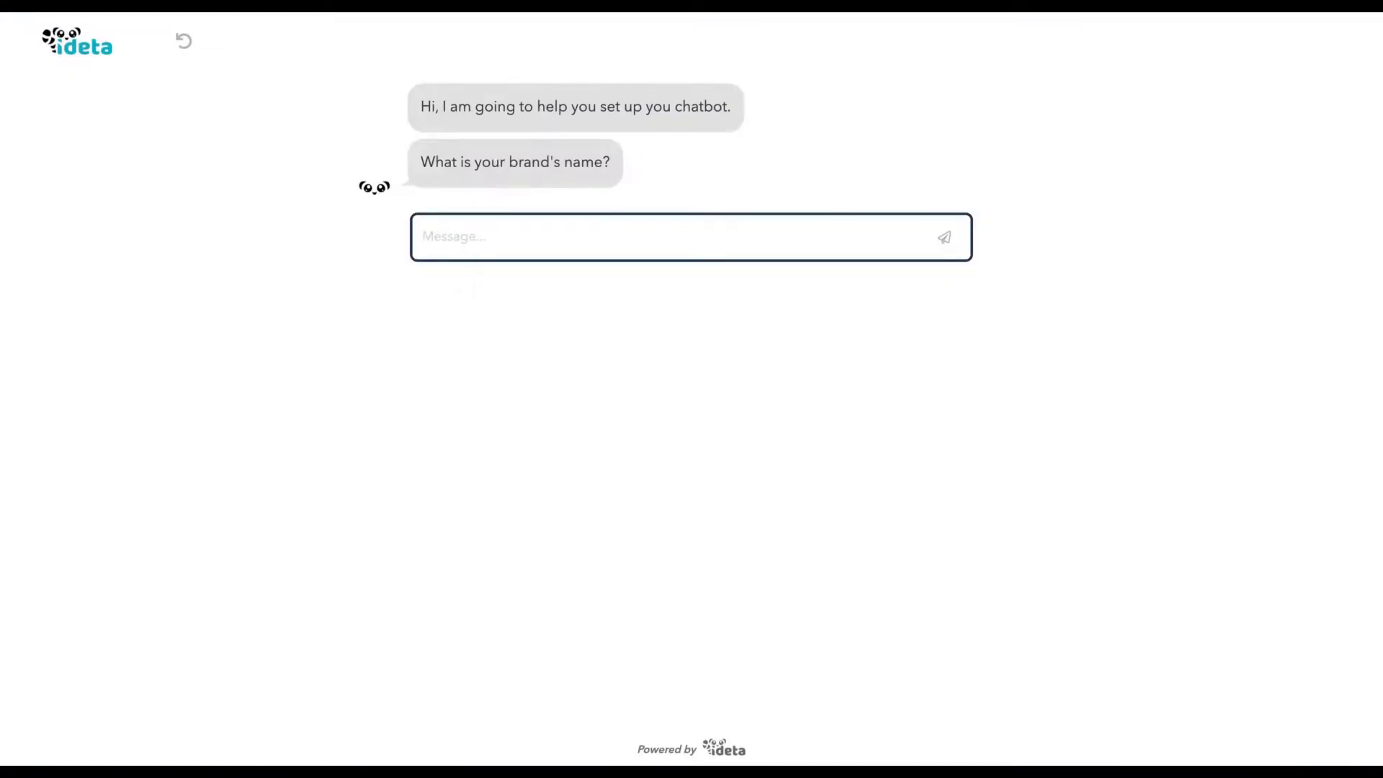
# - Give the setup assistant the brand name 'Direito Novo' and the company email
pyautogui.write('Direito Novo')
pyautogui.press('Return')
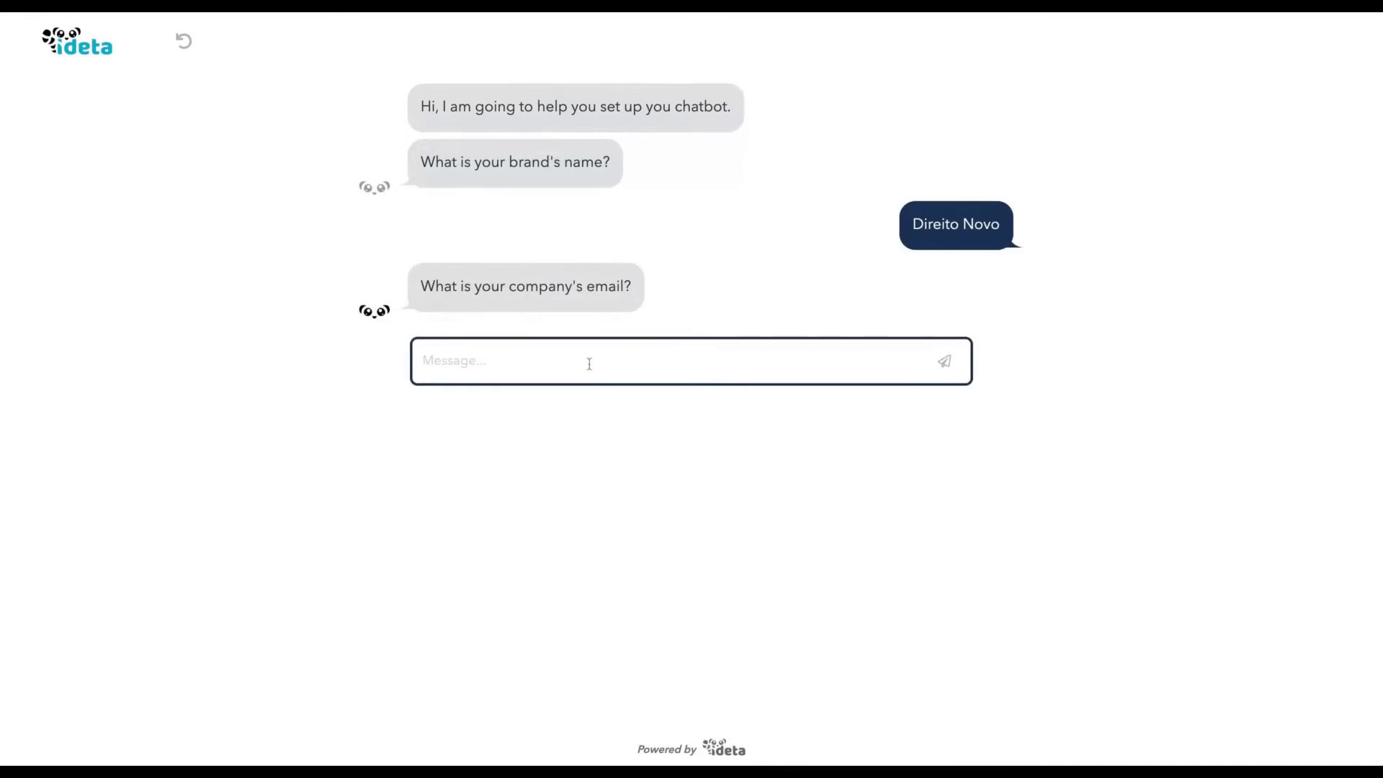
pyautogui.press('Return')
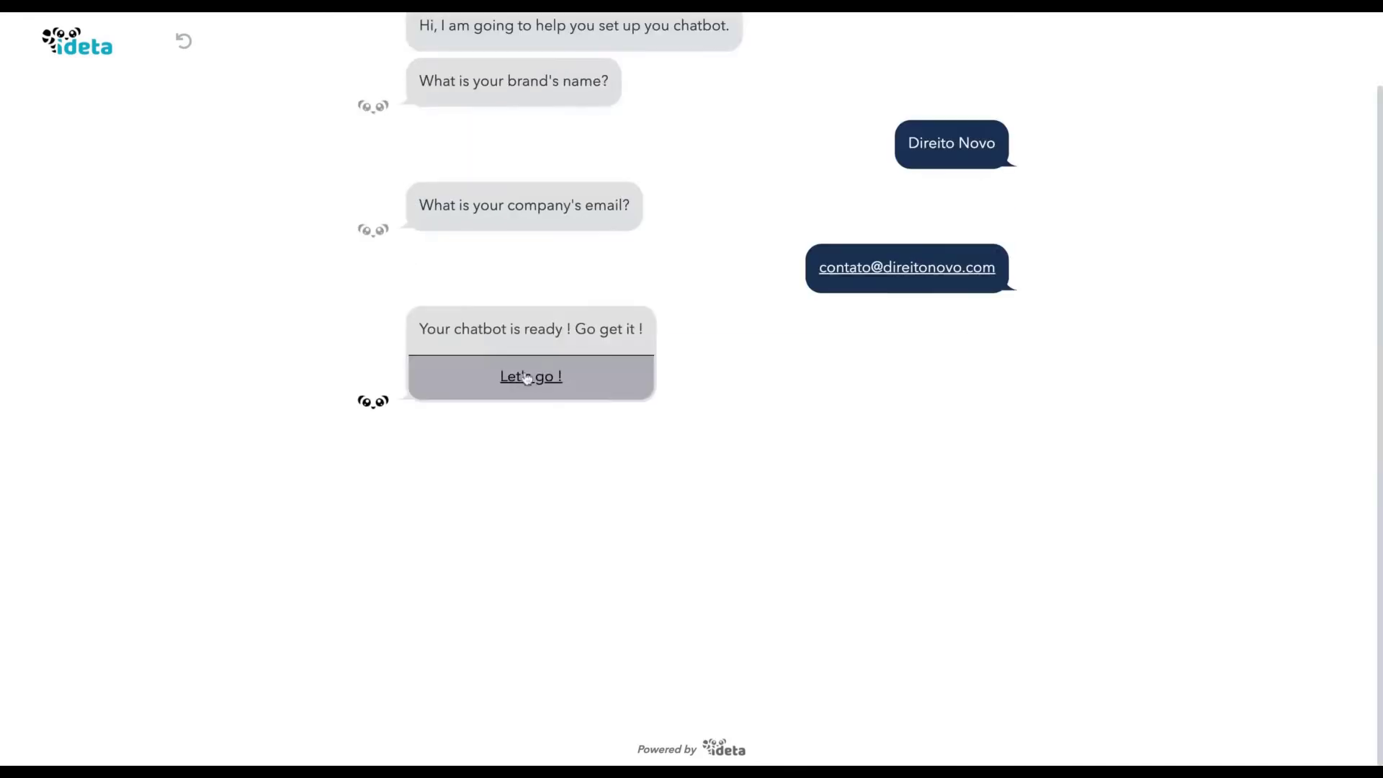
# - On the Direito Novo dashboard, expand all four Creation Steps and open Design customization
pyautogui.click(527, 377)
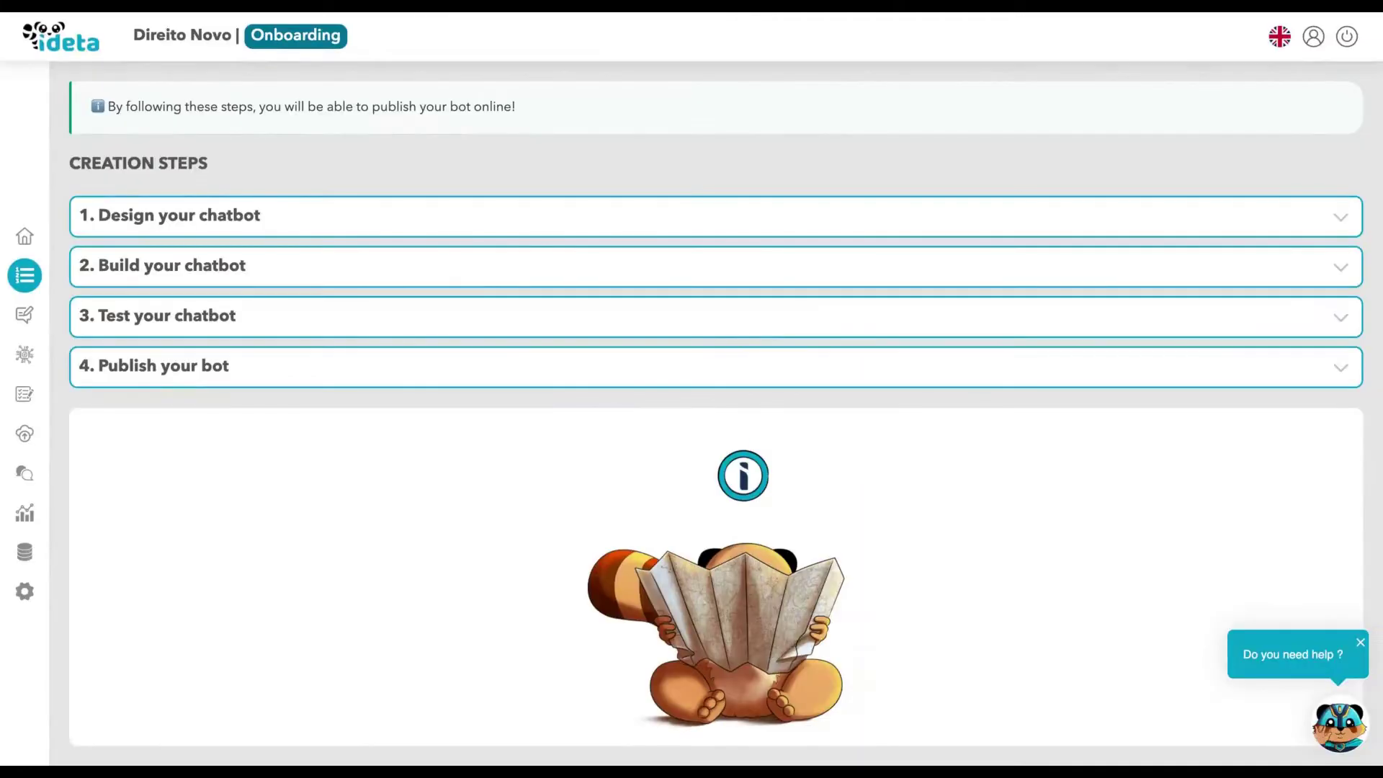
pyautogui.click(266, 231)
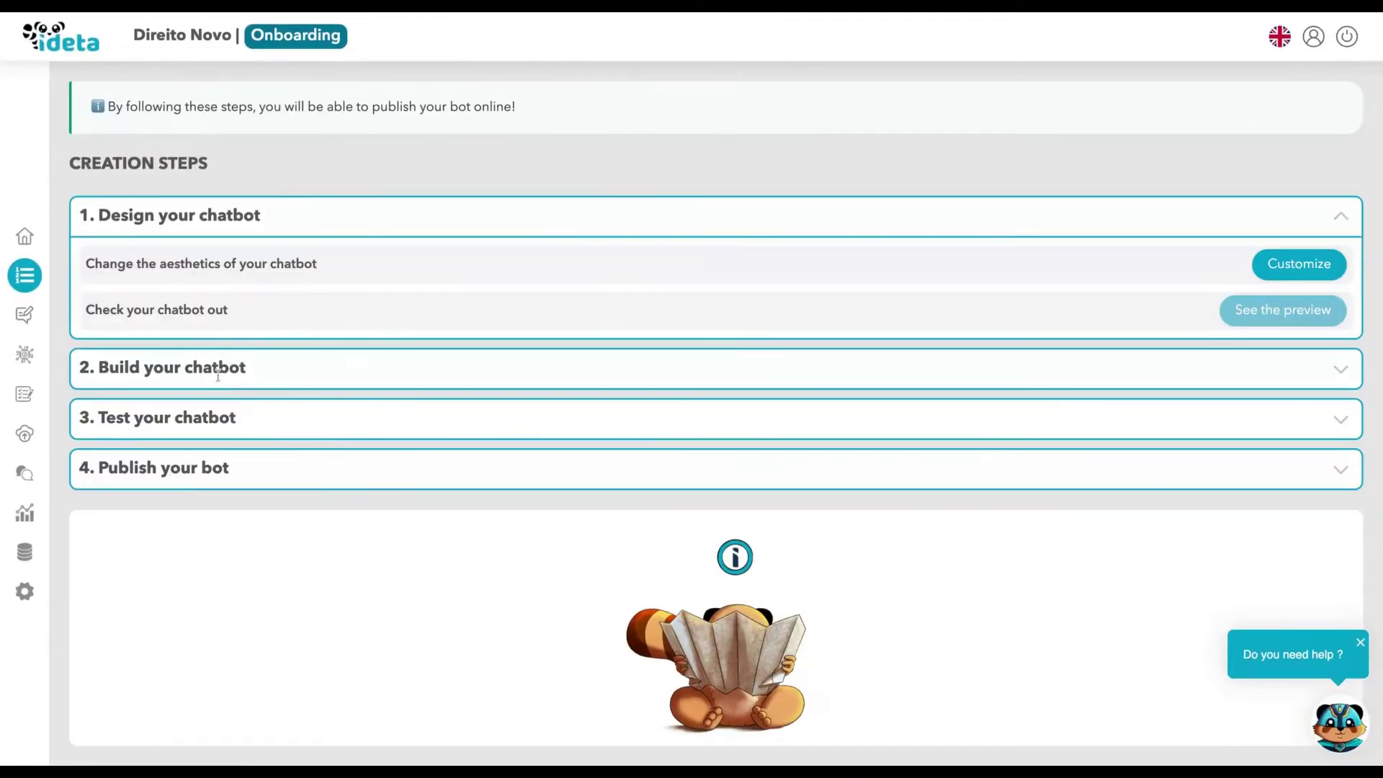
pyautogui.click(253, 369)
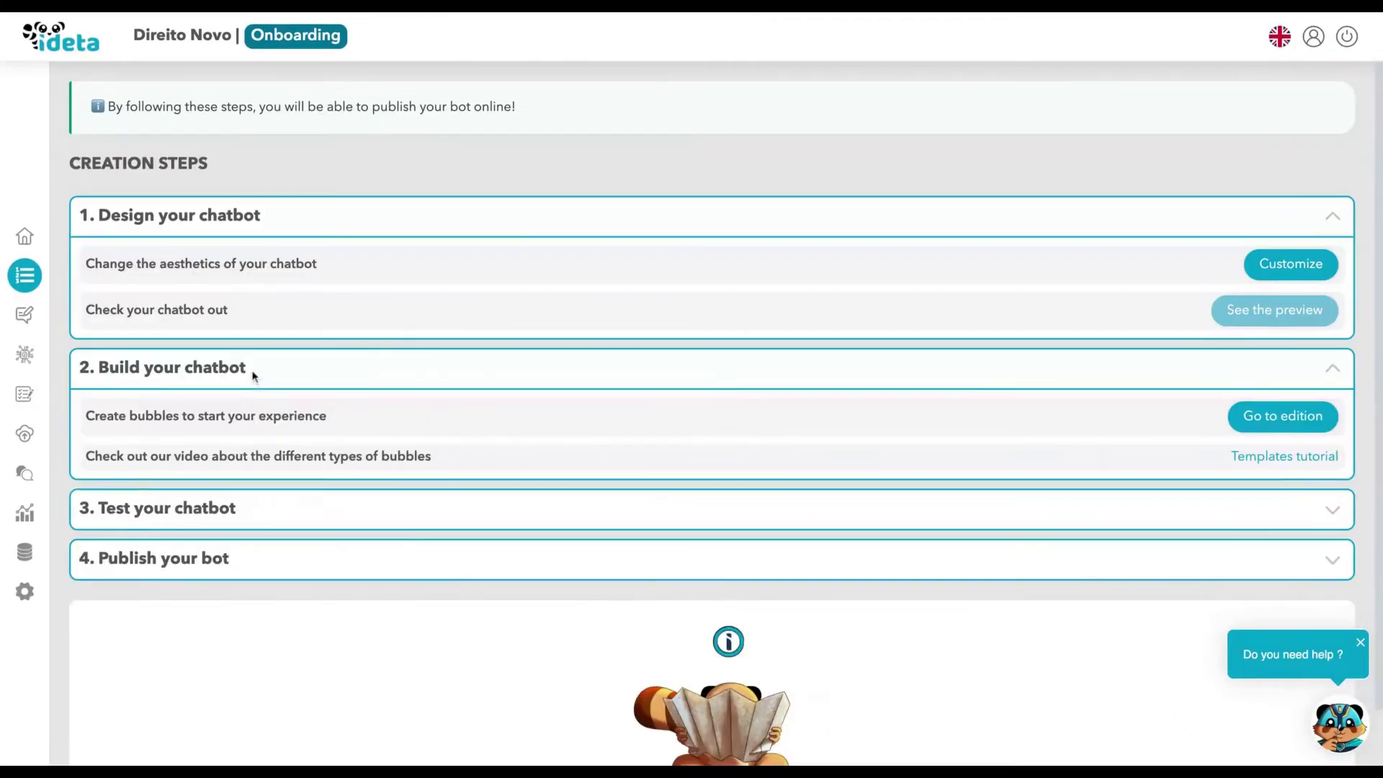
pyautogui.click(244, 509)
pyautogui.click(238, 626)
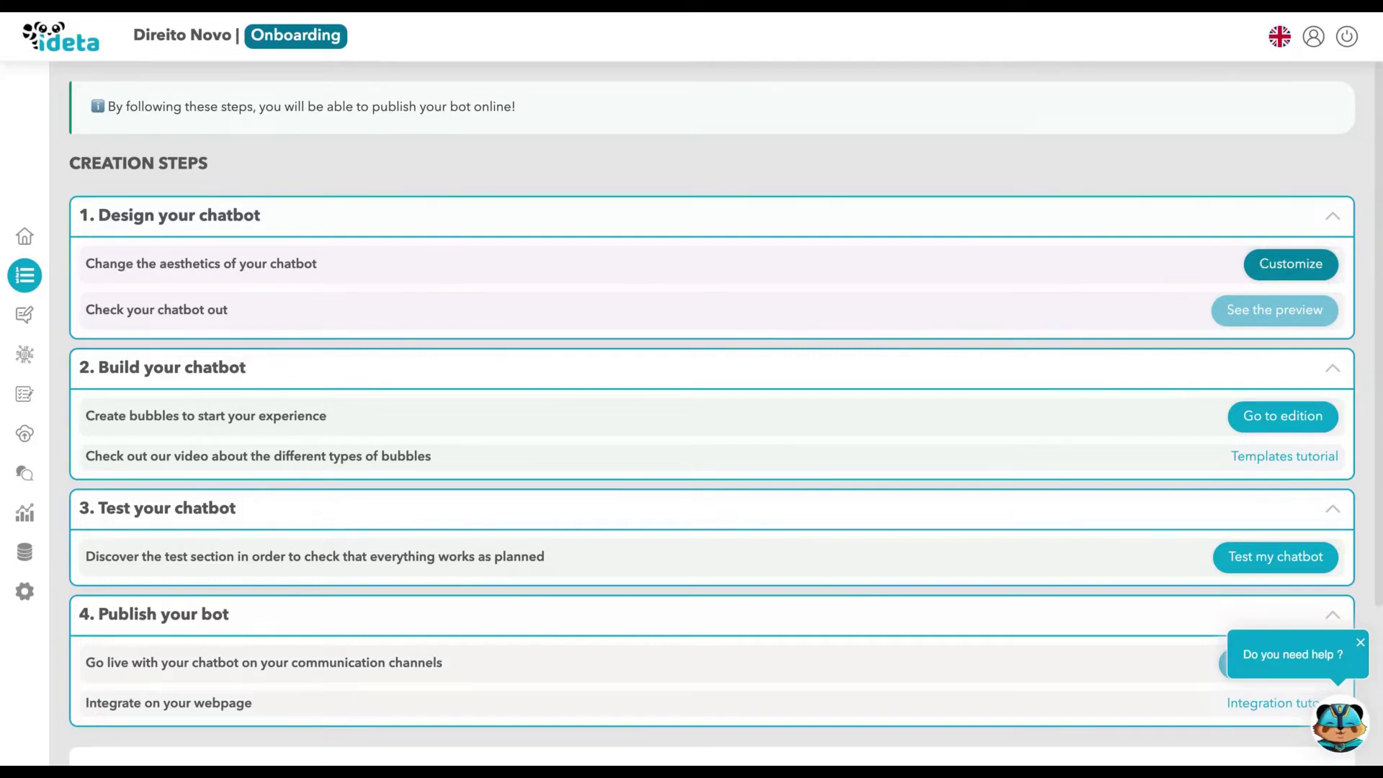
pyautogui.click(1291, 264)
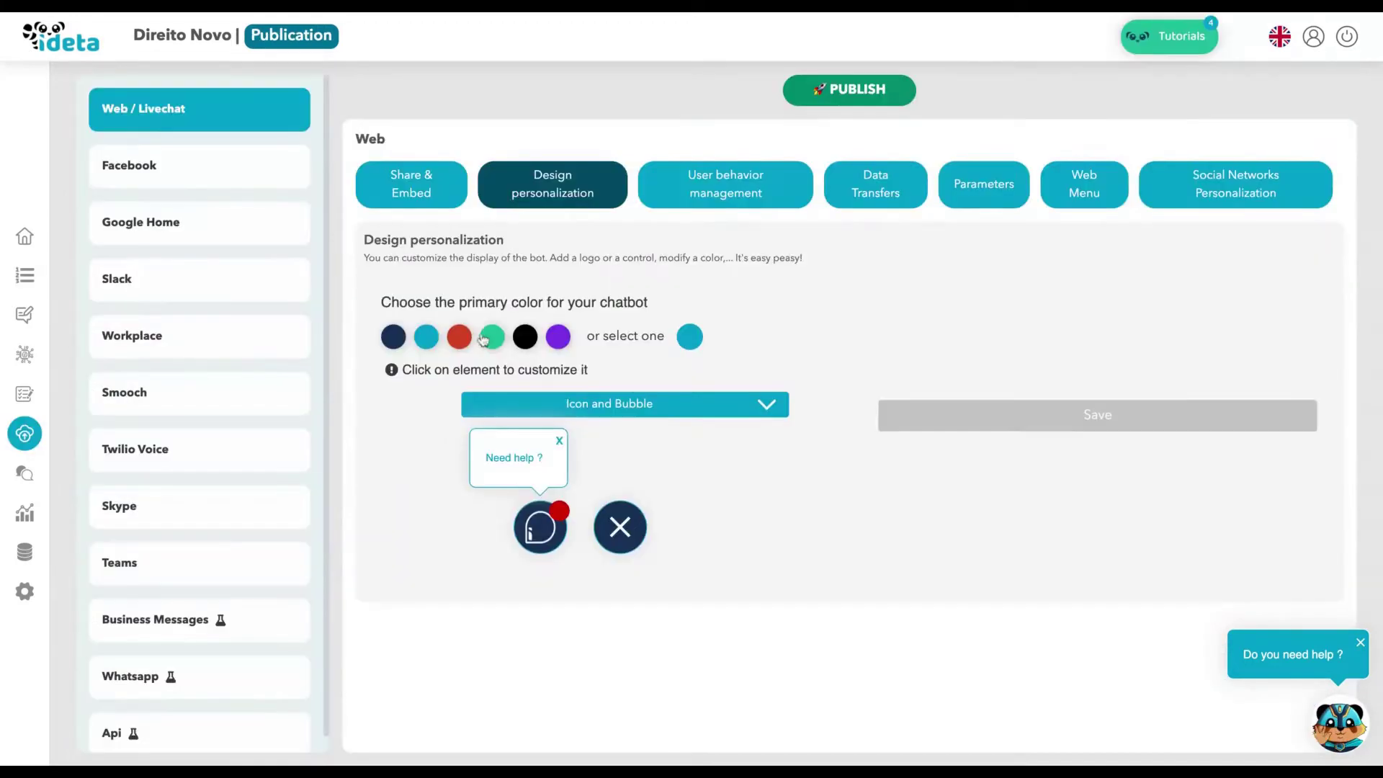
# - Replace the primary colour hex #01a0c7 with purple #704a83 and save
pyautogui.click(691, 346)
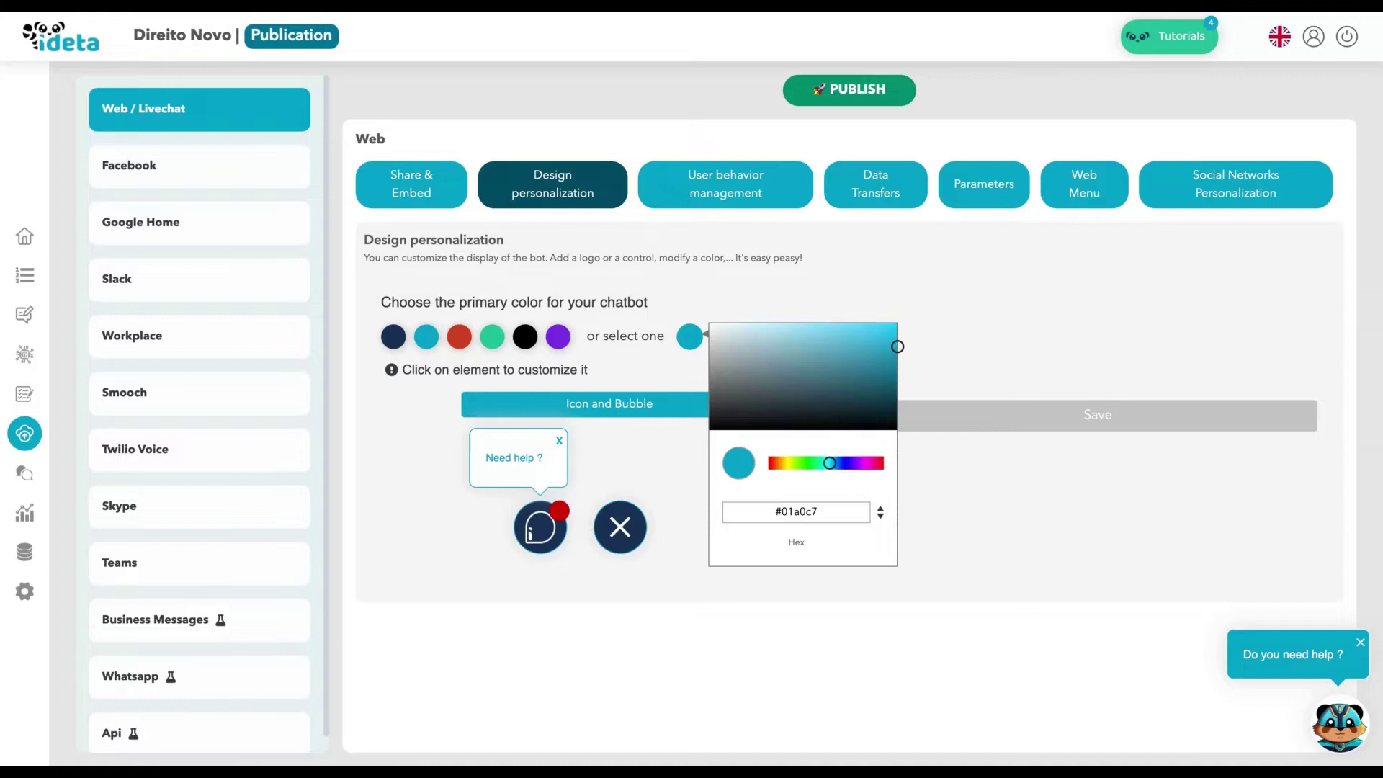
pyautogui.click(820, 518)
pyautogui.doubleClick(821, 517)
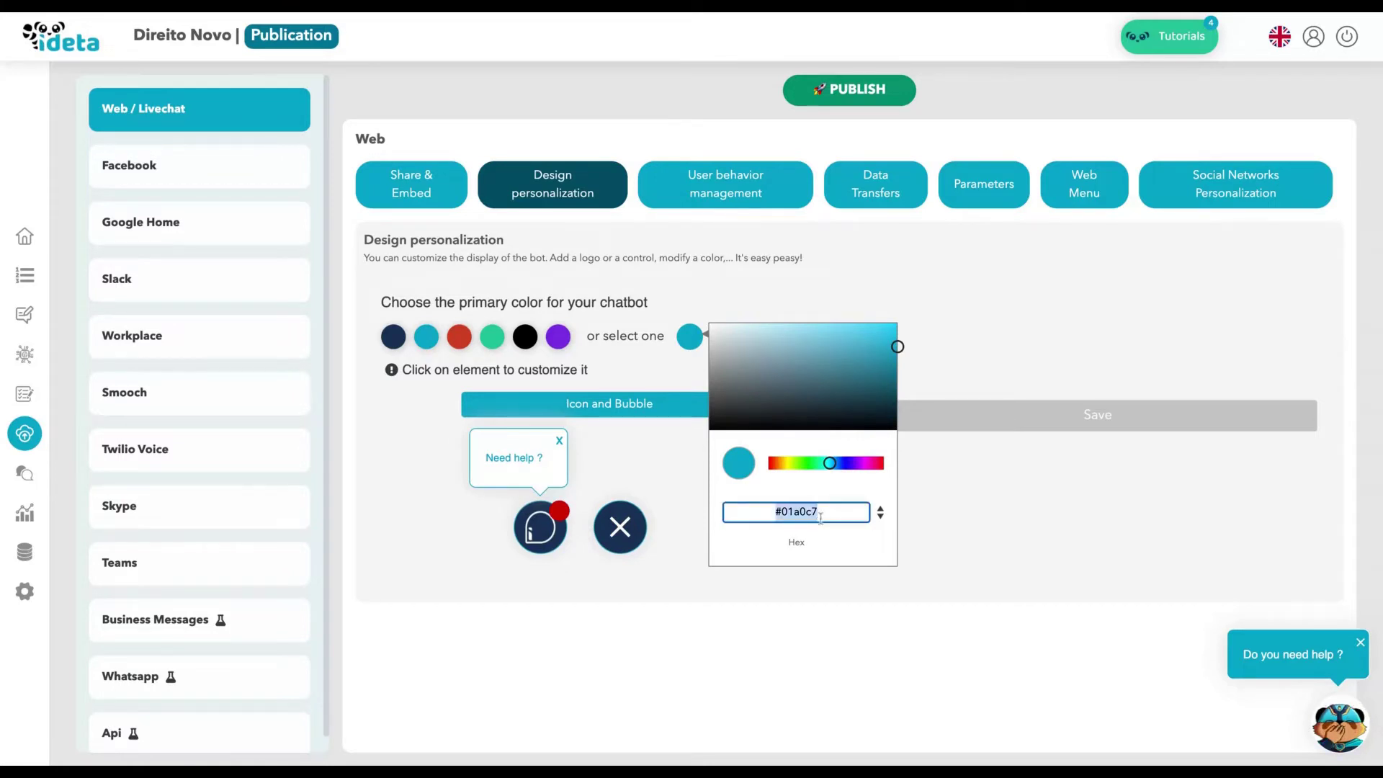
pyautogui.write('#704a83')
pyautogui.click(969, 549)
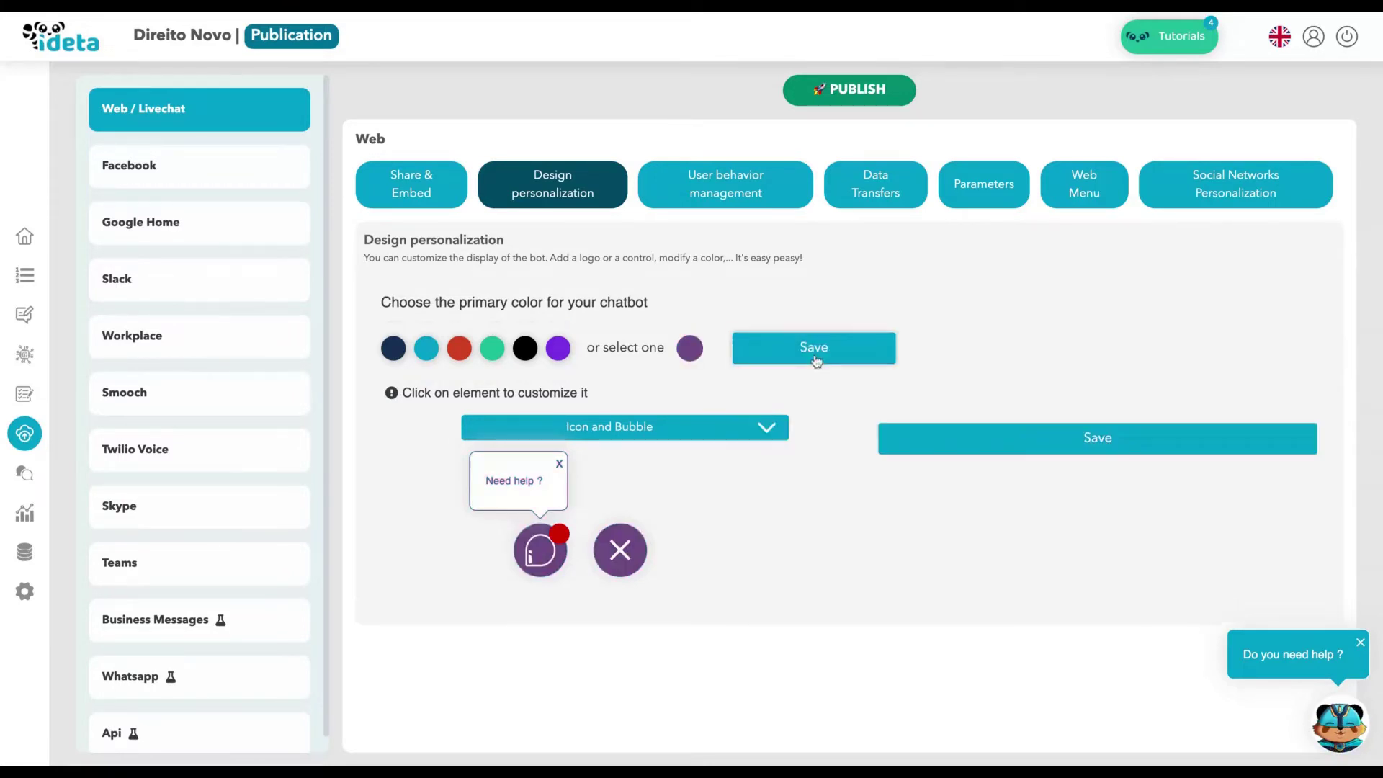
pyautogui.click(816, 360)
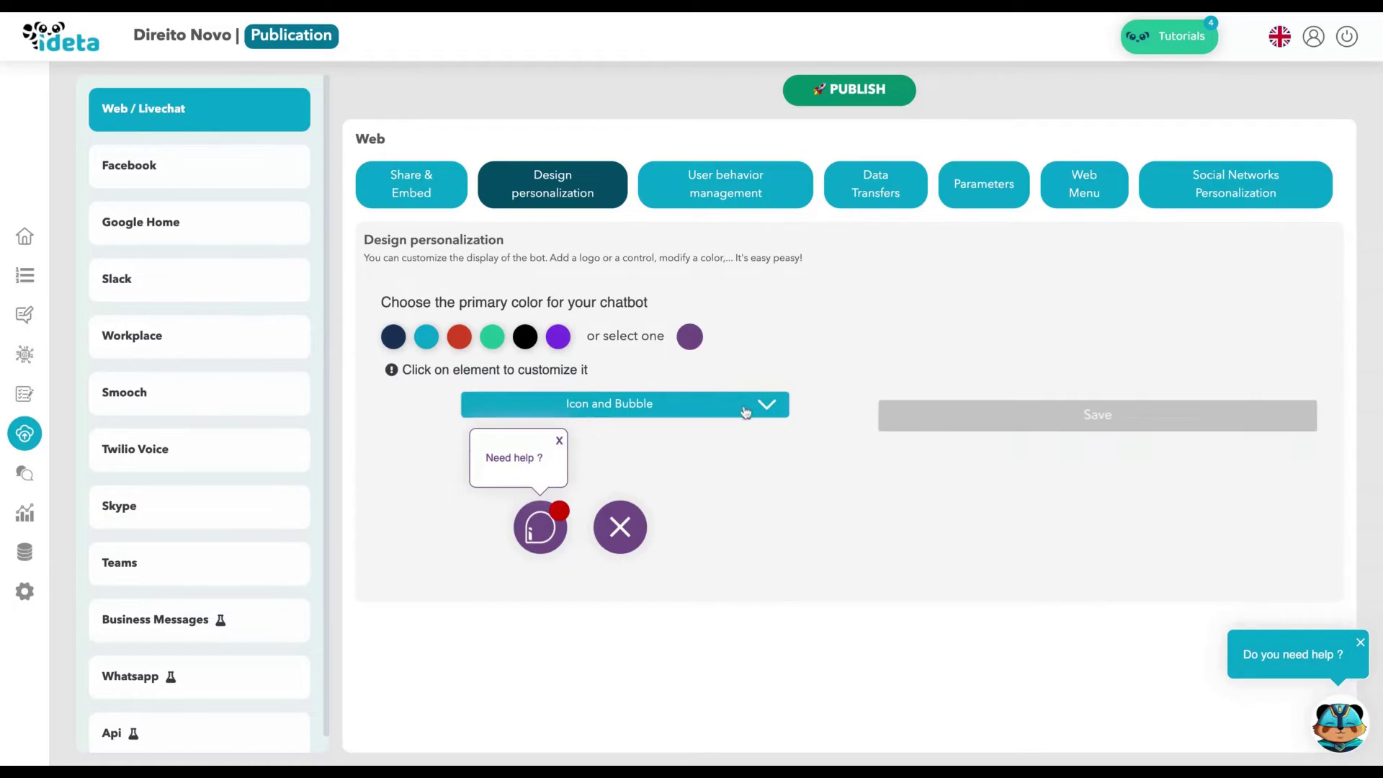
# - Preview the Chat window and Header image design settings
pyautogui.click(767, 404)
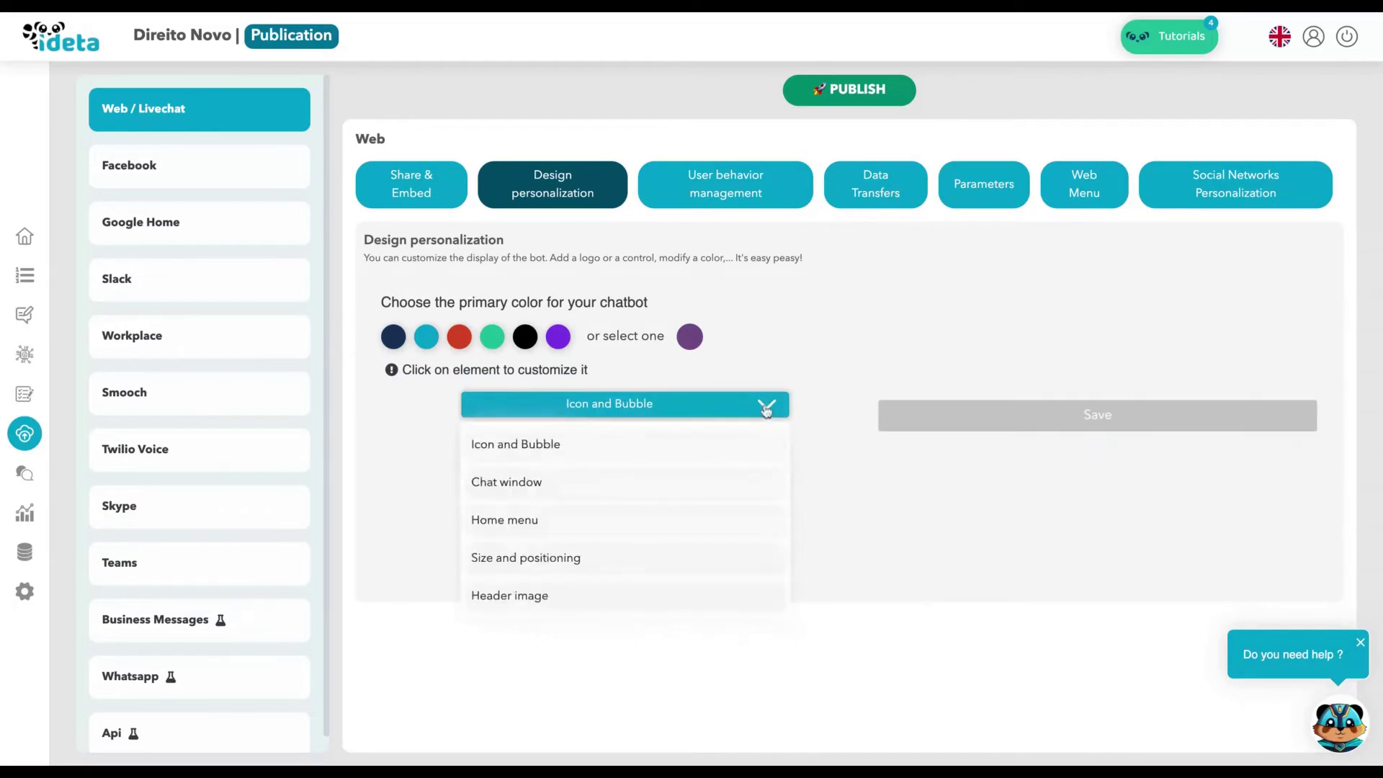
pyautogui.click(603, 481)
pyautogui.scroll(-1, 604, 481)
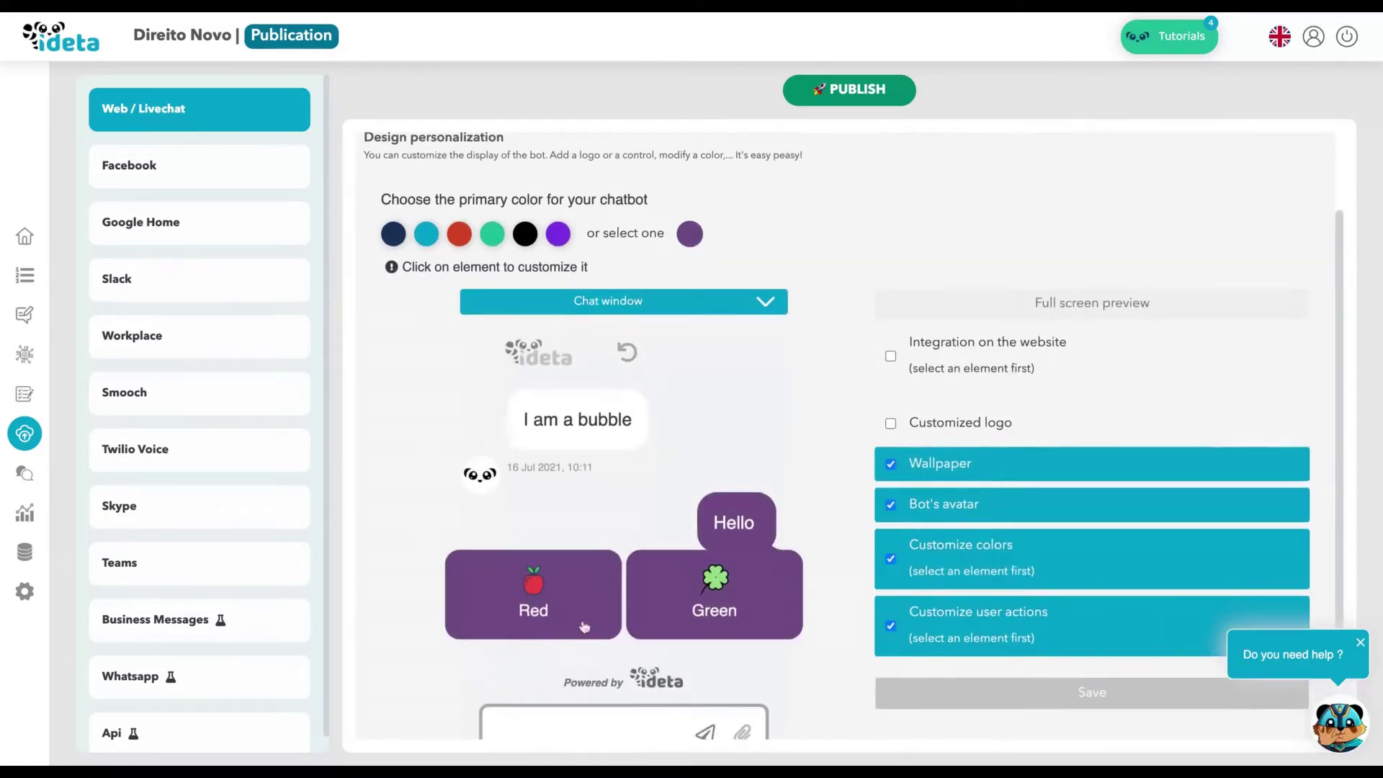
pyautogui.scroll(-1, 584, 627)
pyautogui.scroll(1, 585, 626)
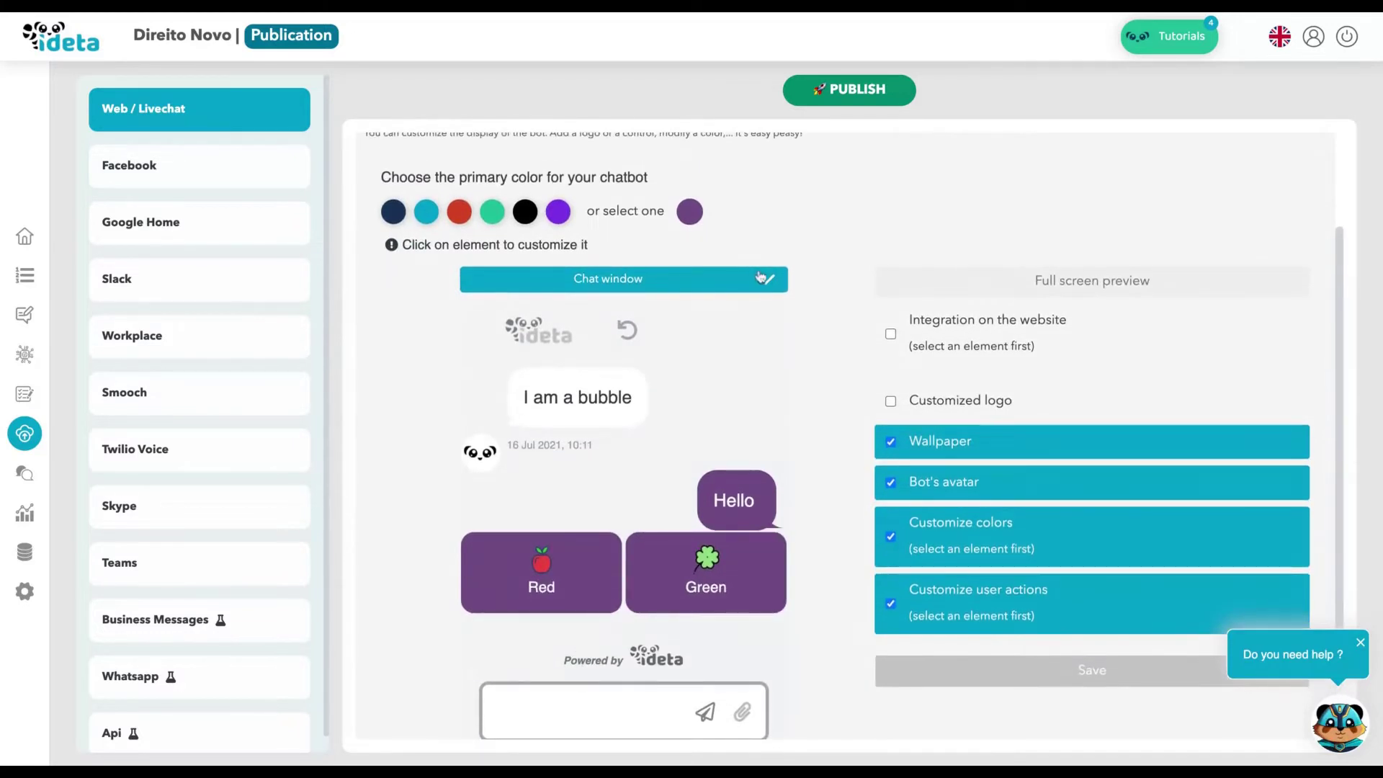
pyautogui.click(760, 278)
pyautogui.click(508, 471)
pyautogui.scroll(2, 655, 609)
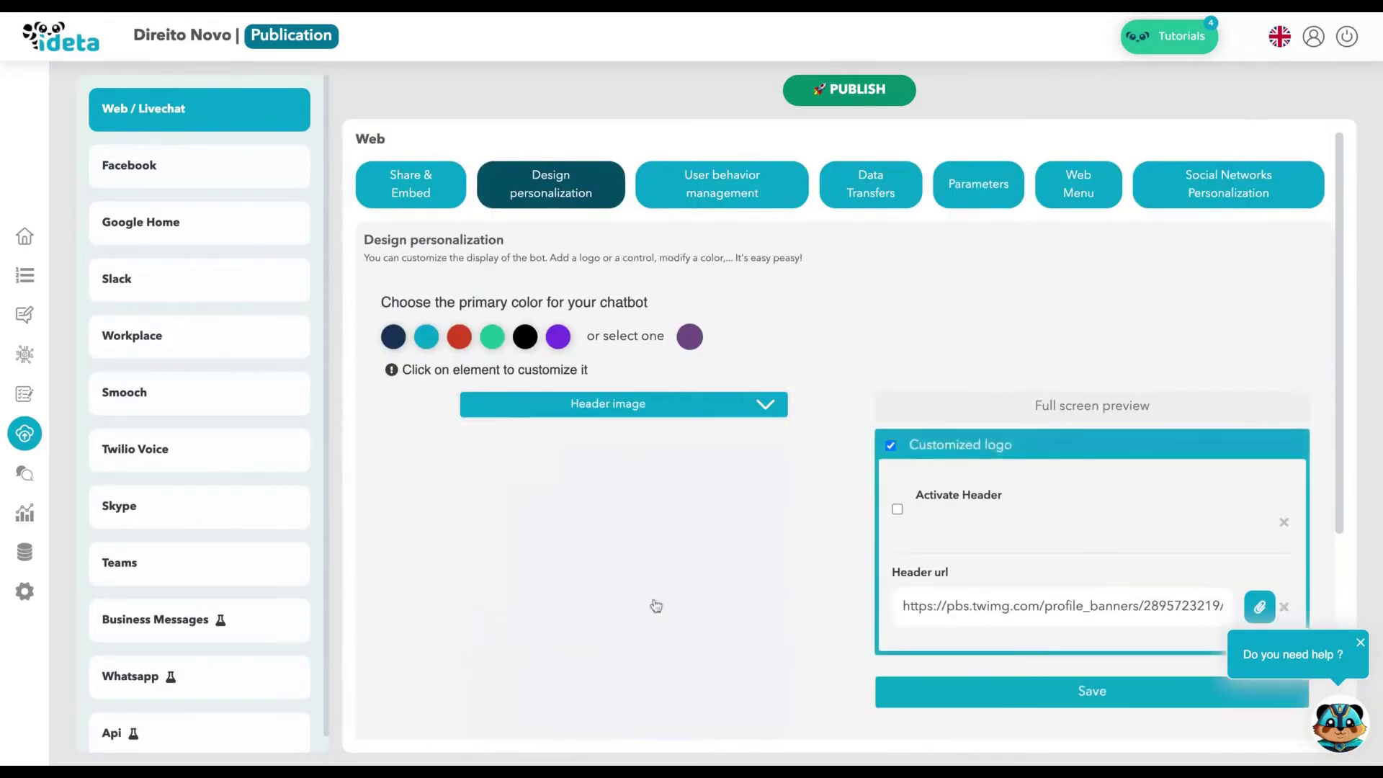
pyautogui.scroll(-2, 641, 543)
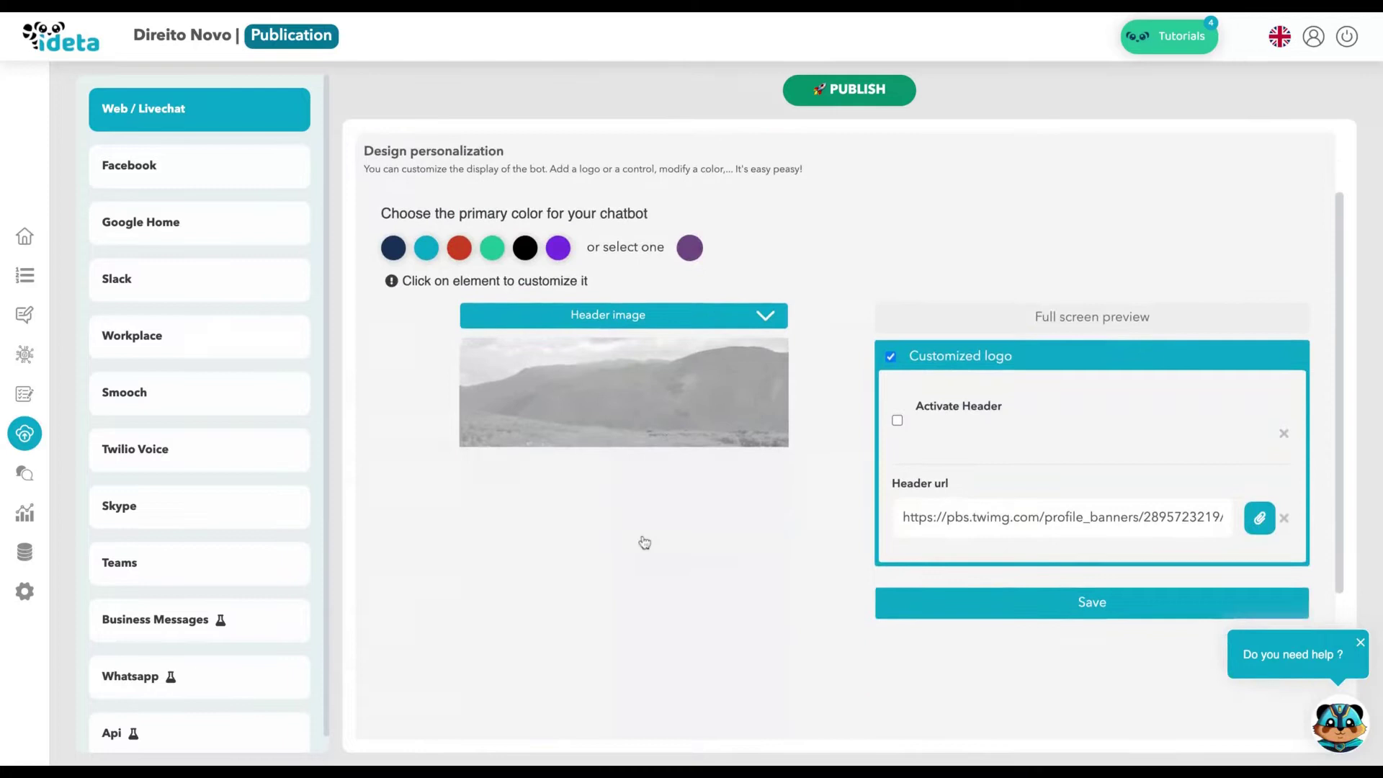
pyautogui.scroll(1, 642, 525)
# - Browse Size and positioning, Home menu and Chat window, then open the Icon and Bubble icon settings
pyautogui.click(568, 526)
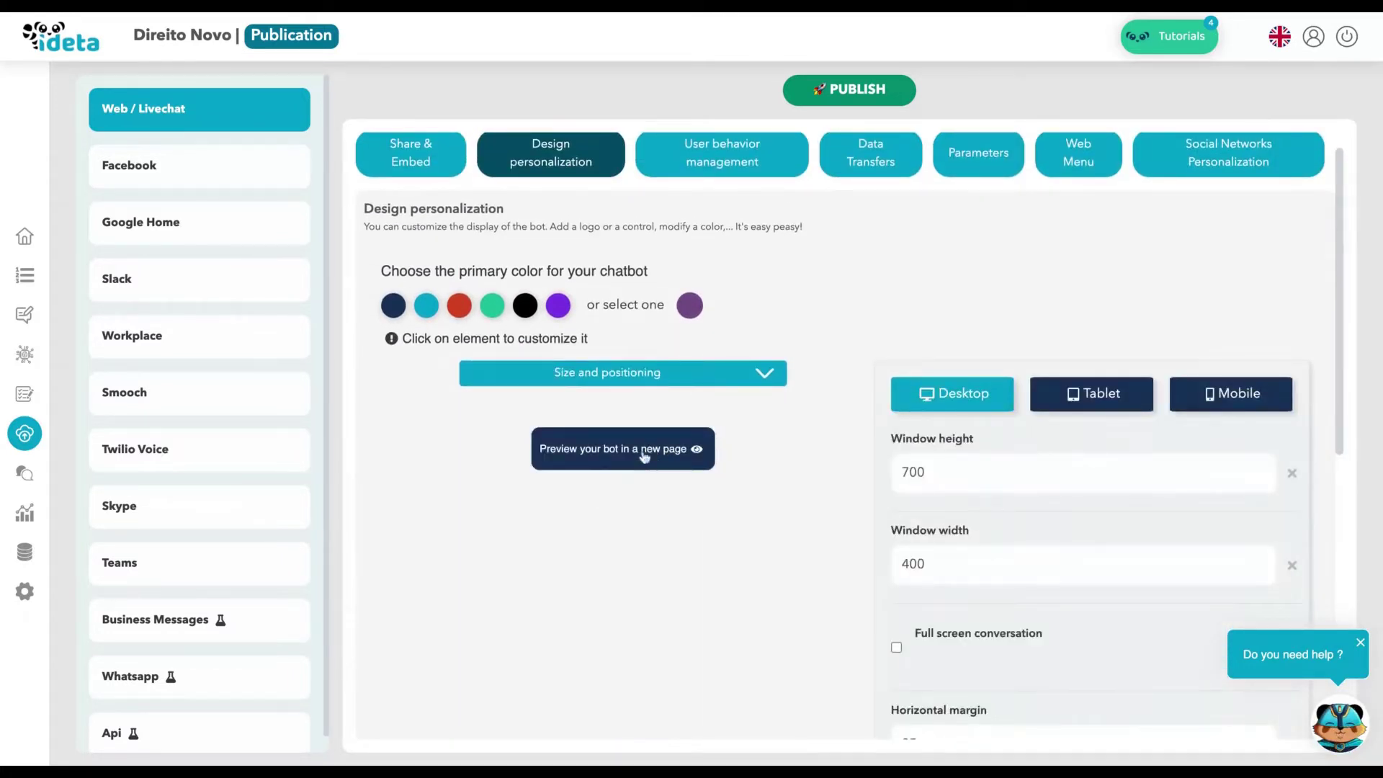
pyautogui.click(636, 382)
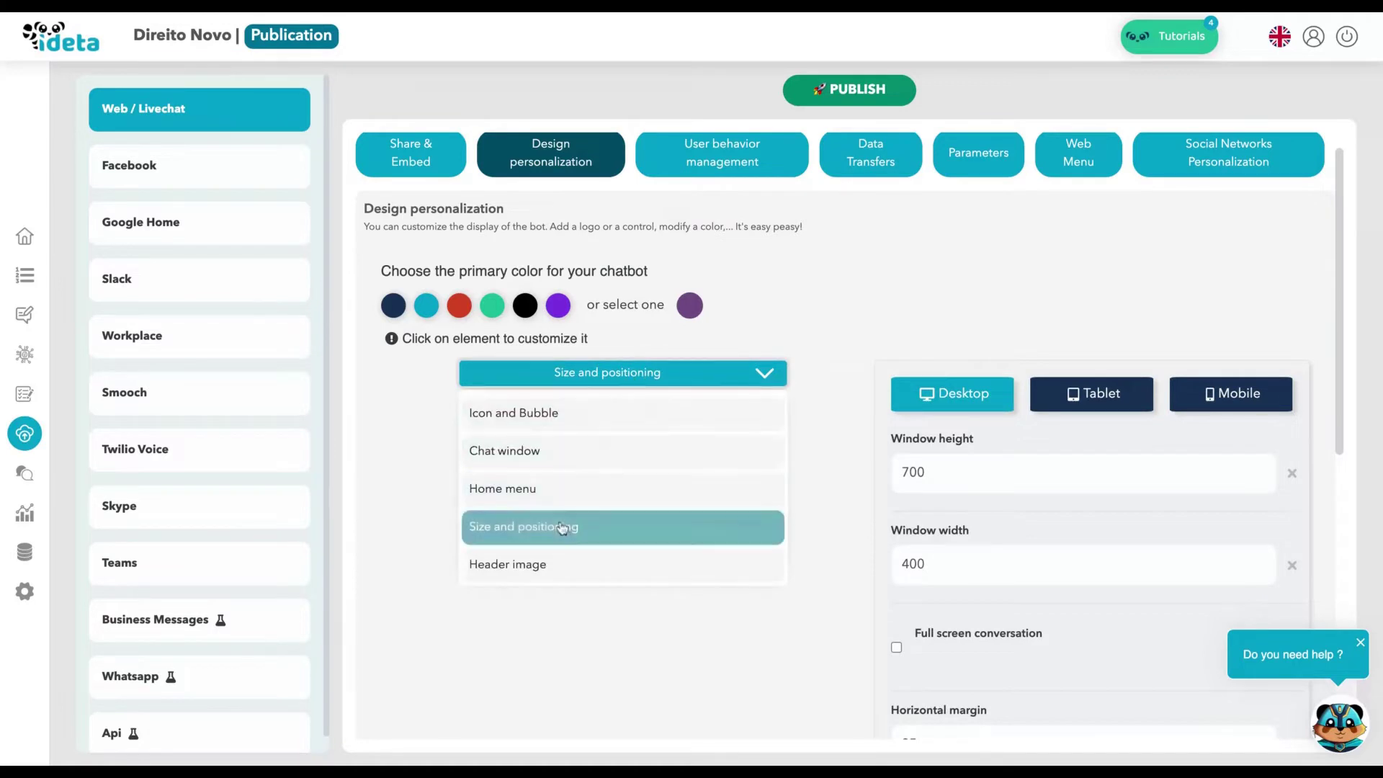
pyautogui.click(561, 492)
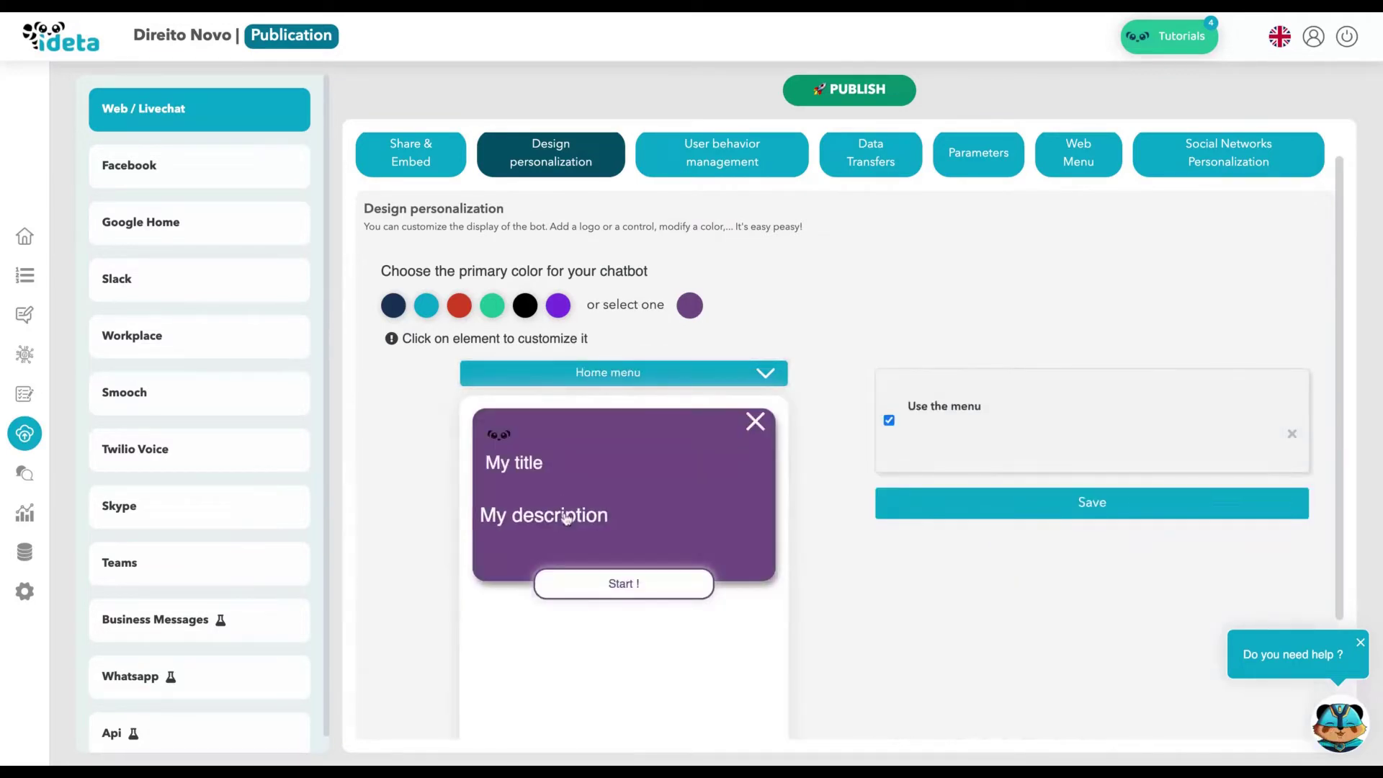
pyautogui.click(608, 373)
pyautogui.click(608, 457)
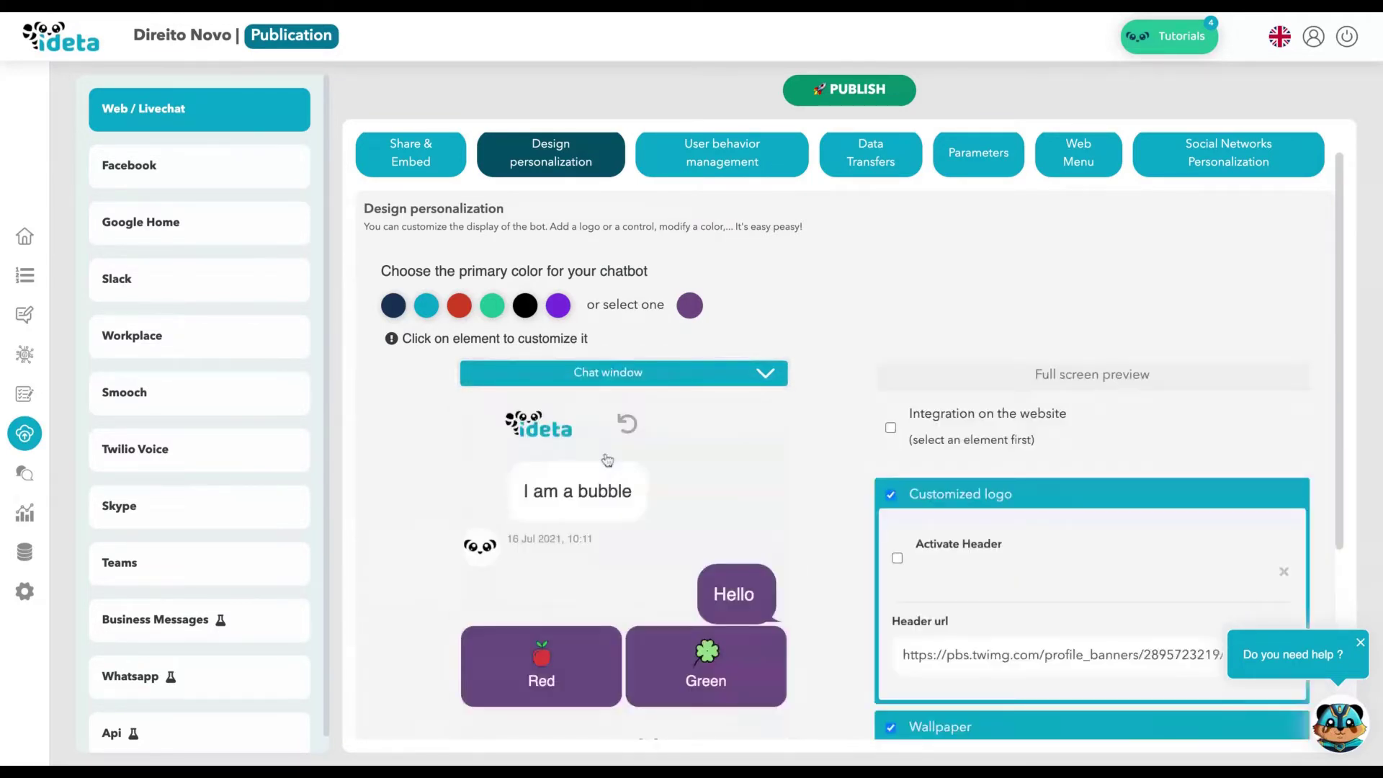
pyautogui.click(616, 369)
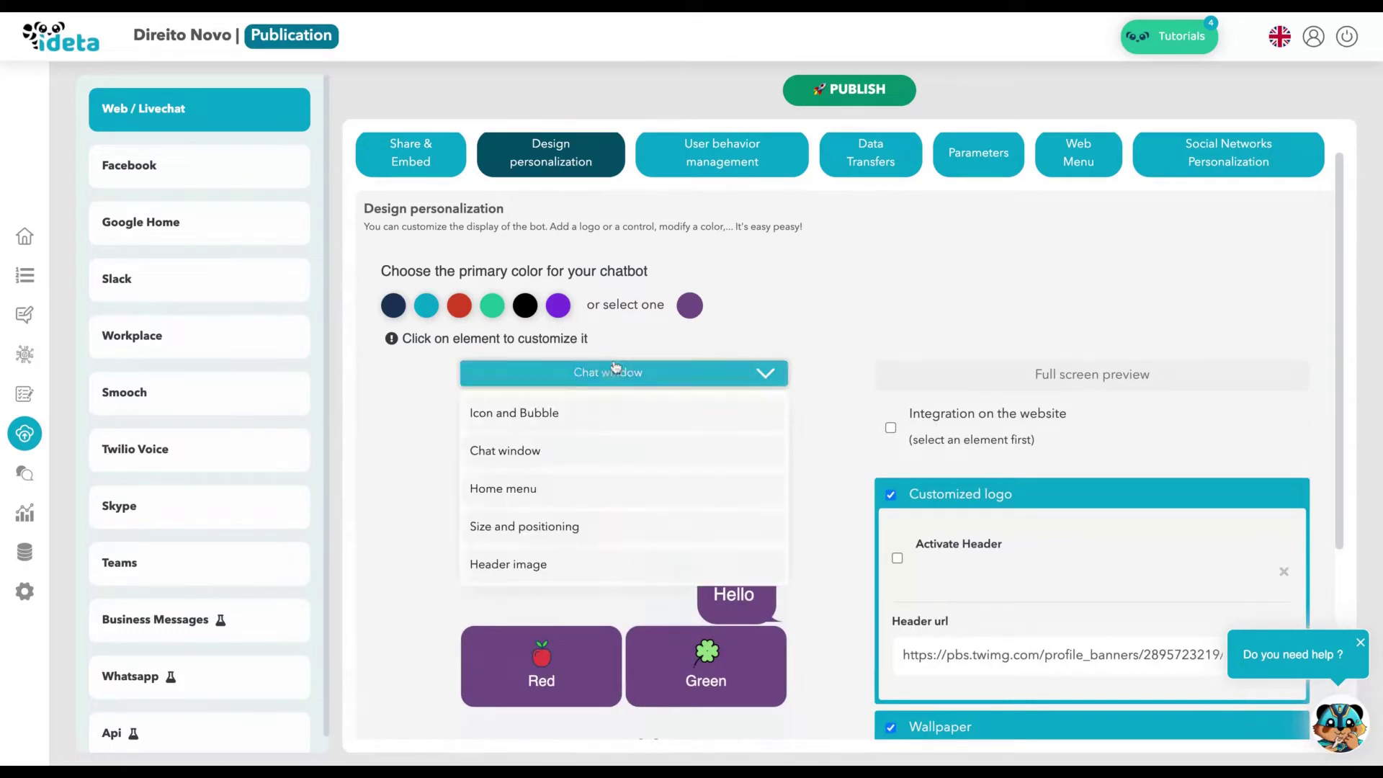
pyautogui.click(533, 413)
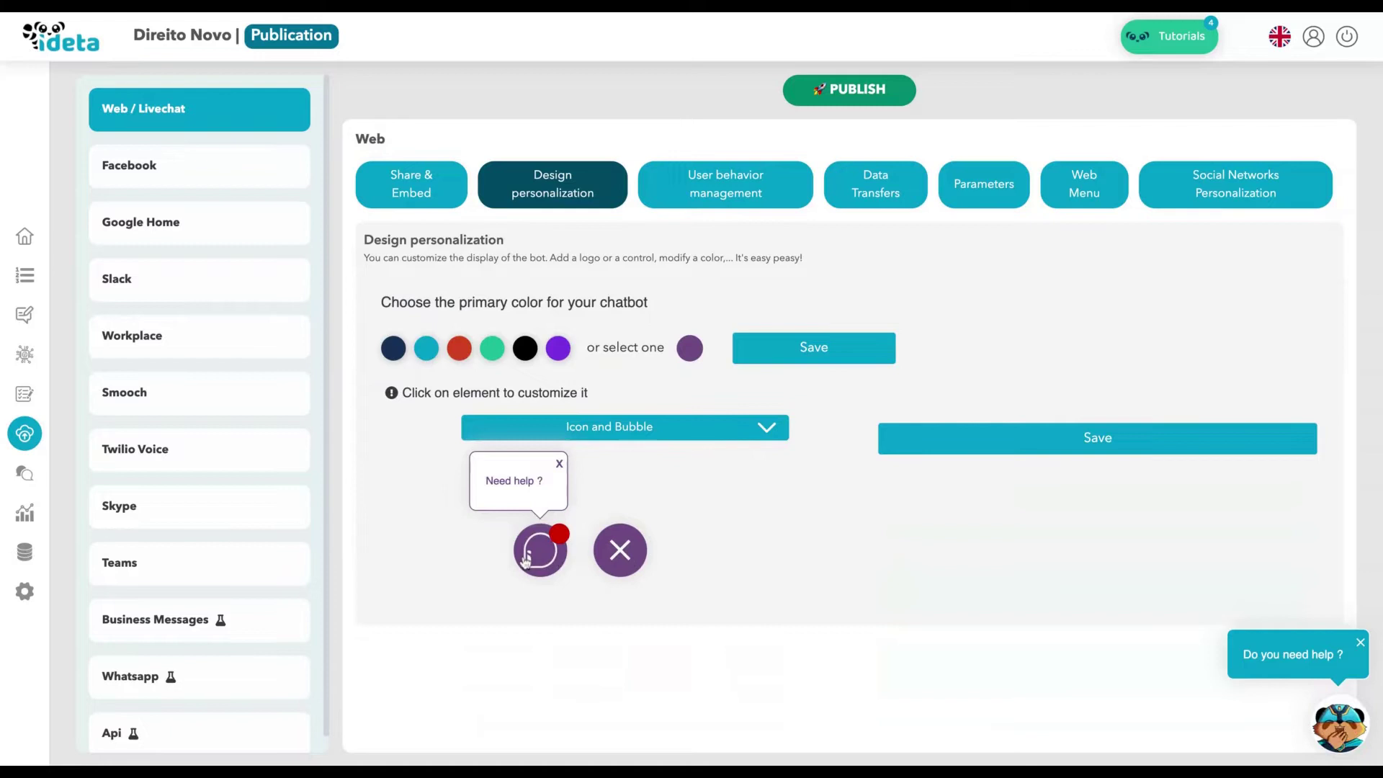
pyautogui.click(525, 560)
pyautogui.scroll(-2, 525, 560)
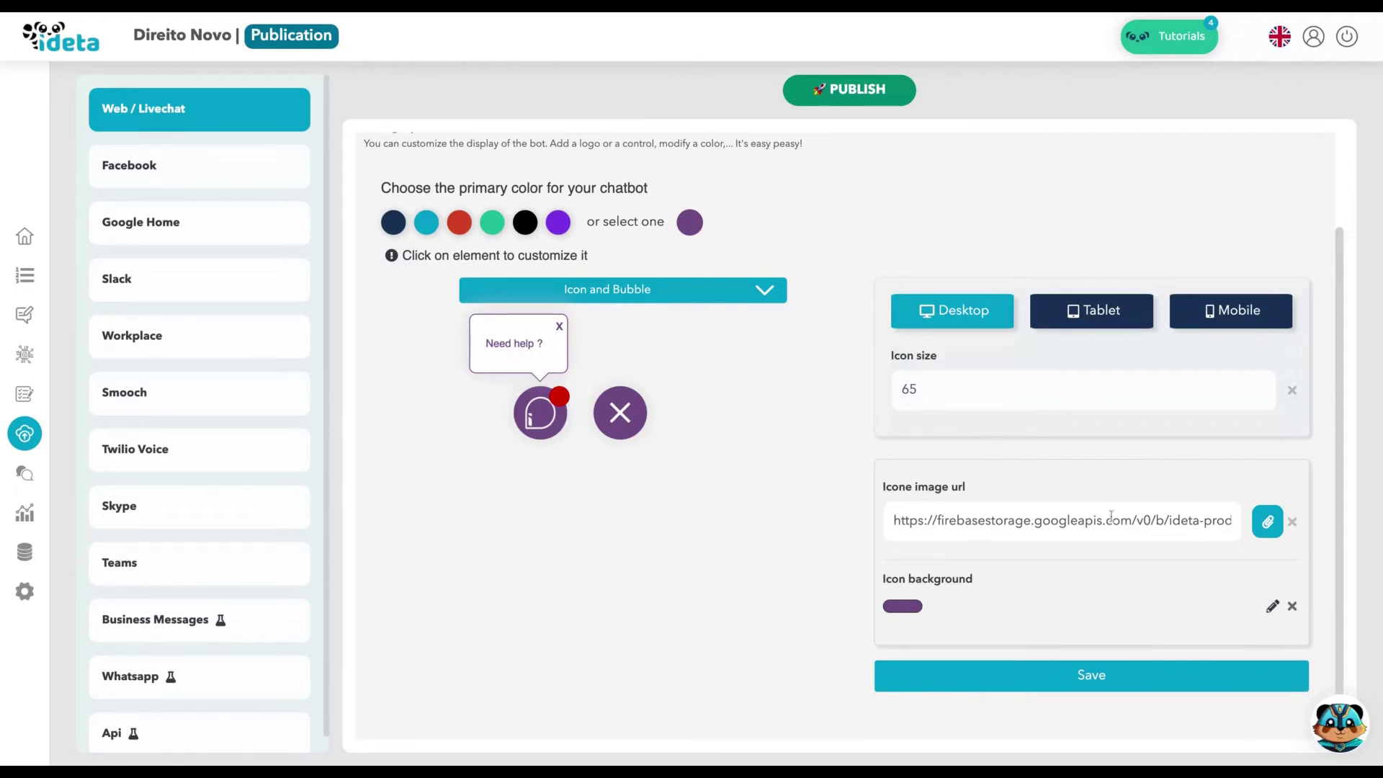
# - Raise the desktop icon size from 65 to 75, comparing the Mobile and Tablet sizes
pyautogui.doubleClick(991, 386)
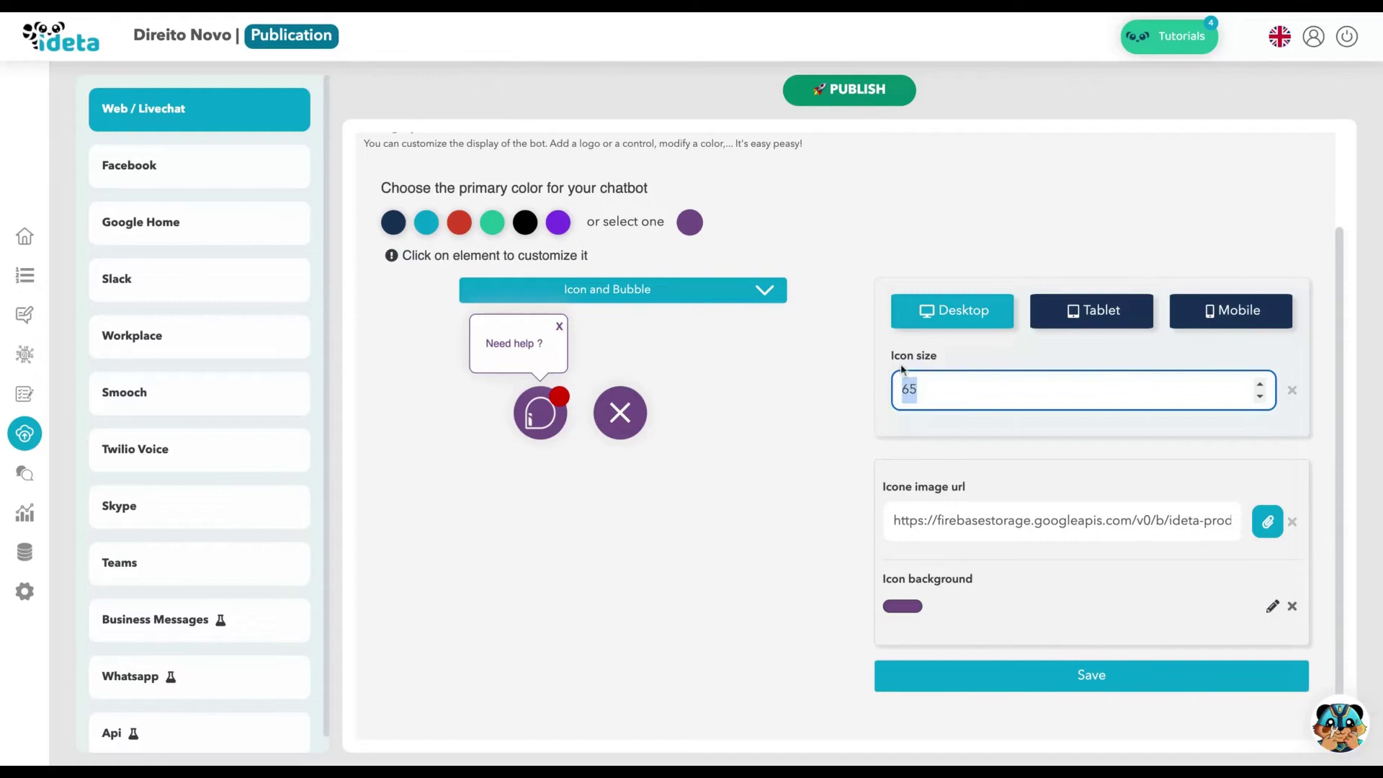
pyautogui.click(1260, 382)
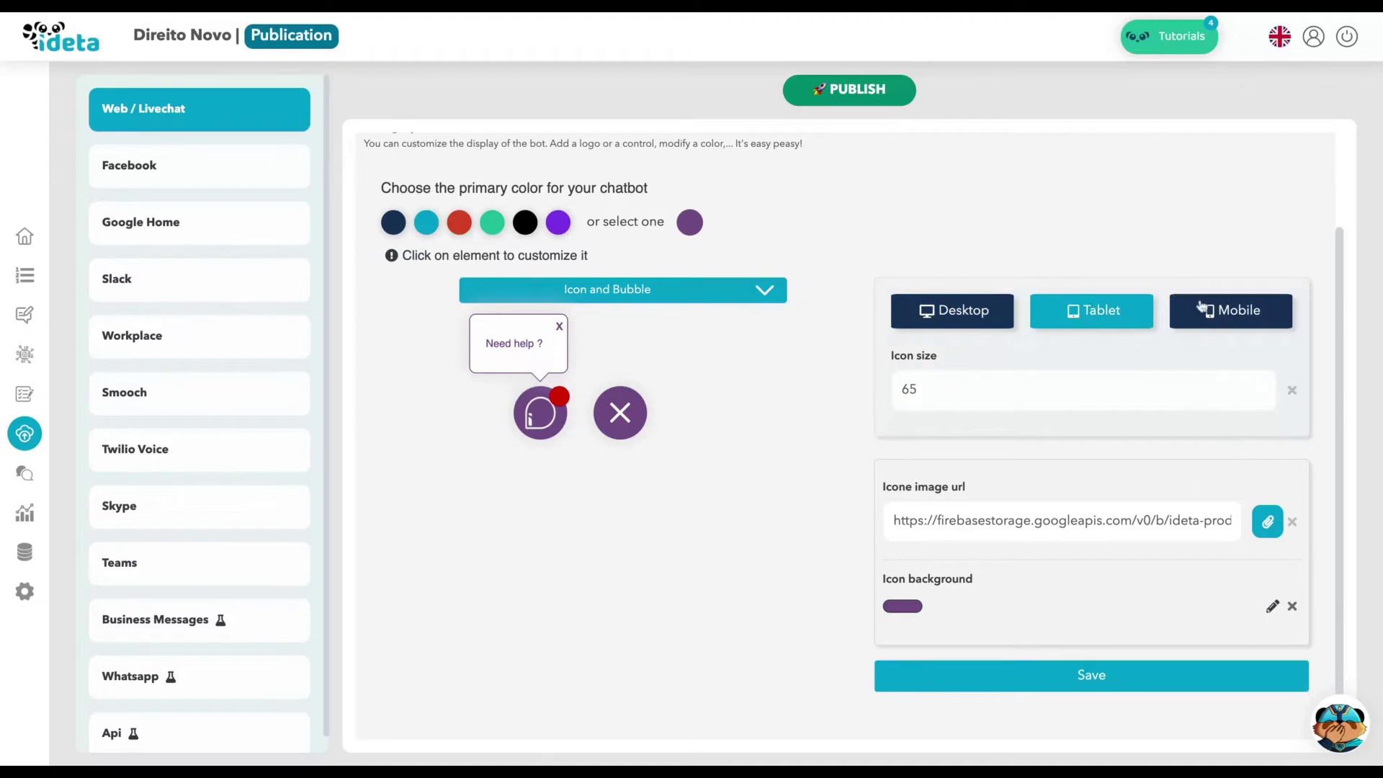
pyautogui.click(1200, 307)
pyautogui.click(1110, 310)
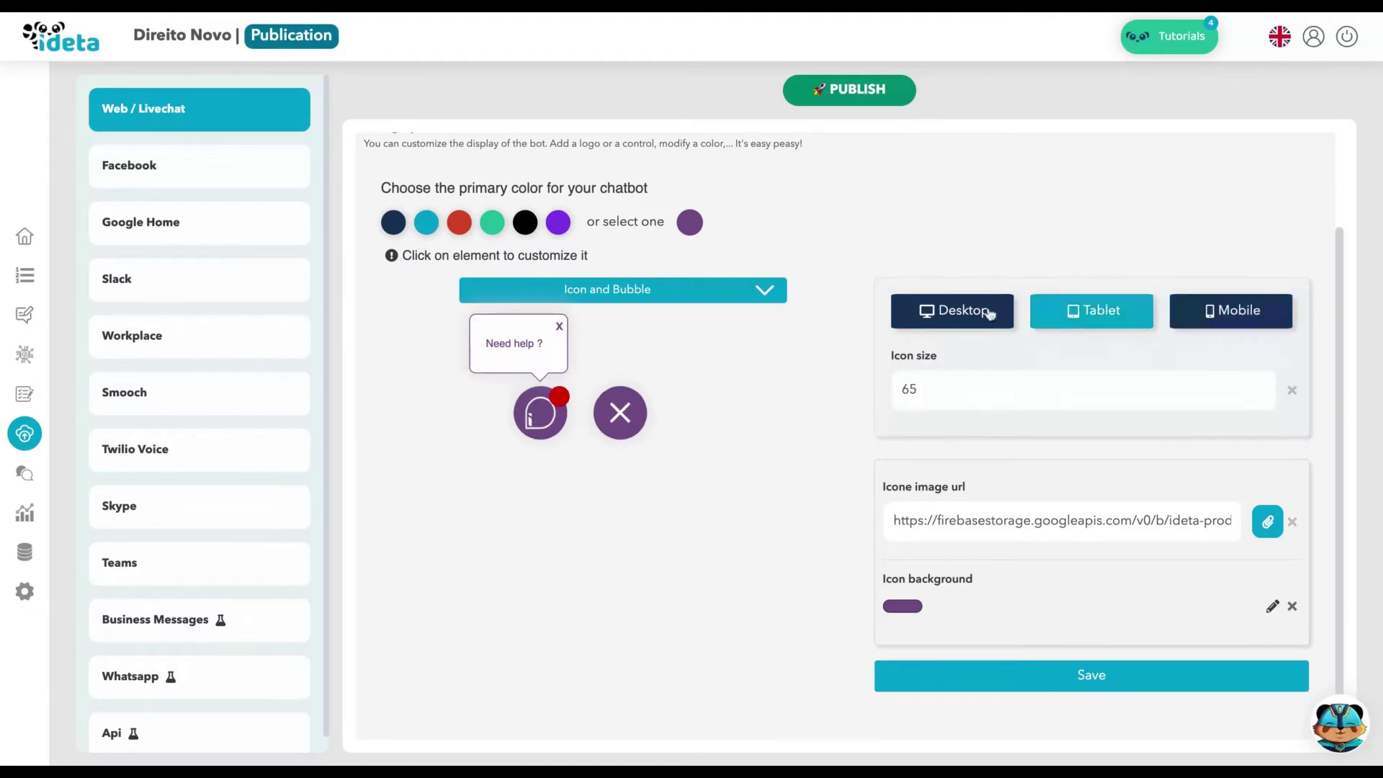
pyautogui.click(948, 317)
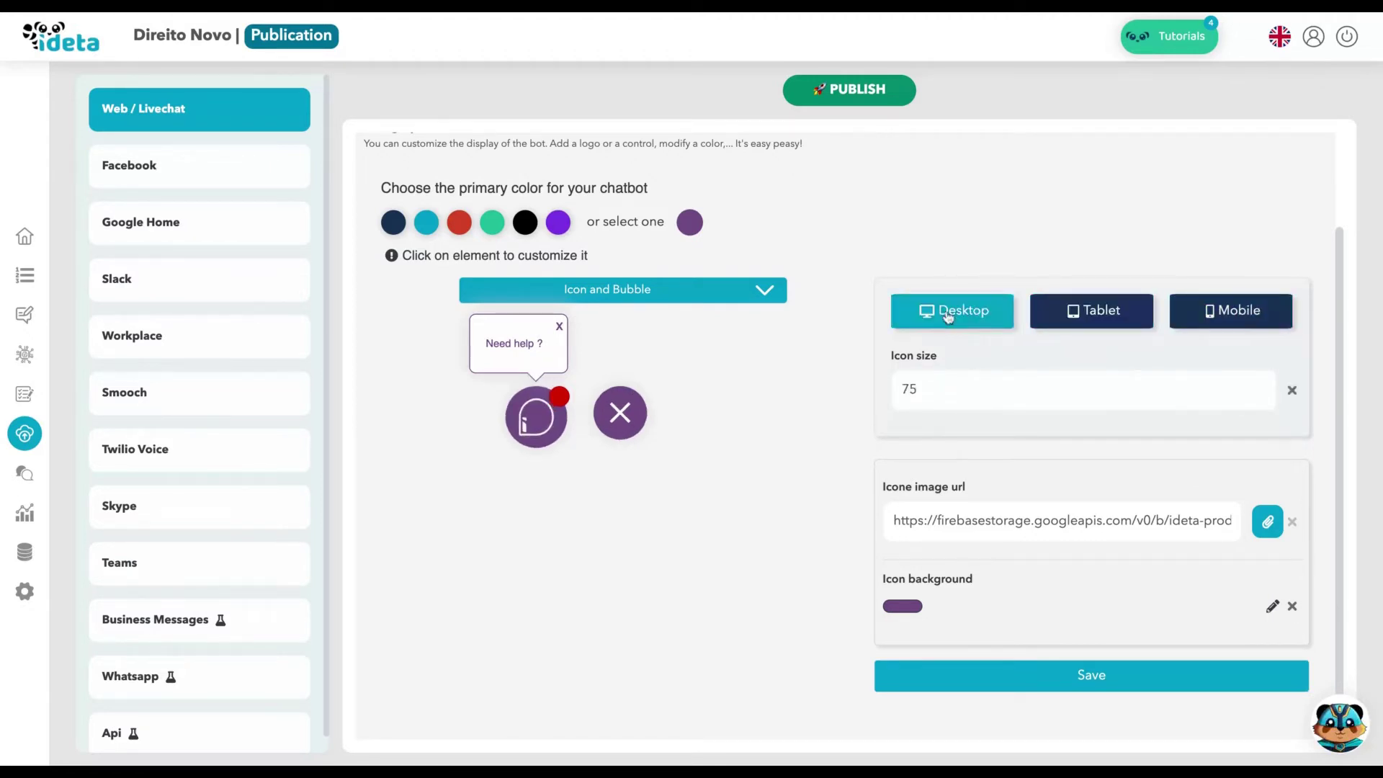
pyautogui.scroll(-1, 714, 403)
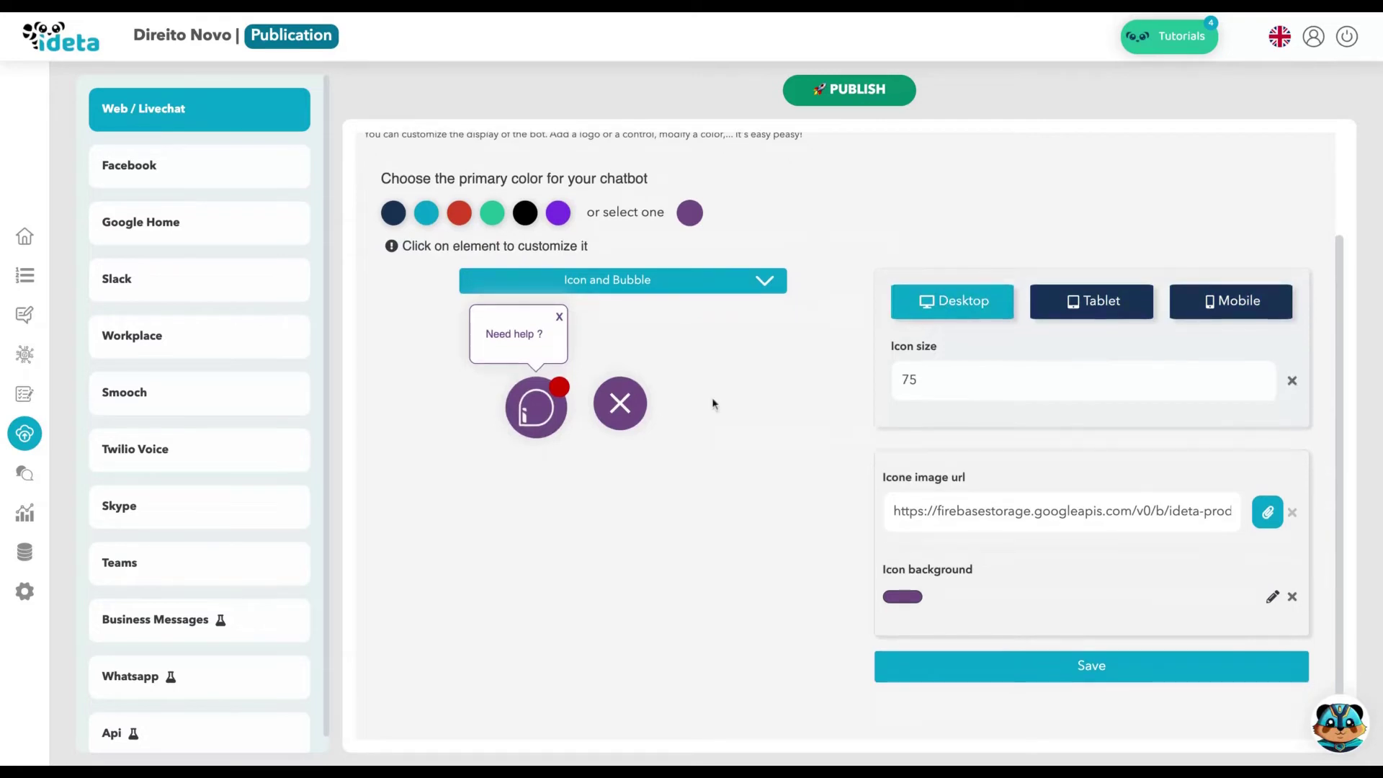
# - Save the size-75 icon and review the Share & Embed web script and bot link
pyautogui.click(1021, 680)
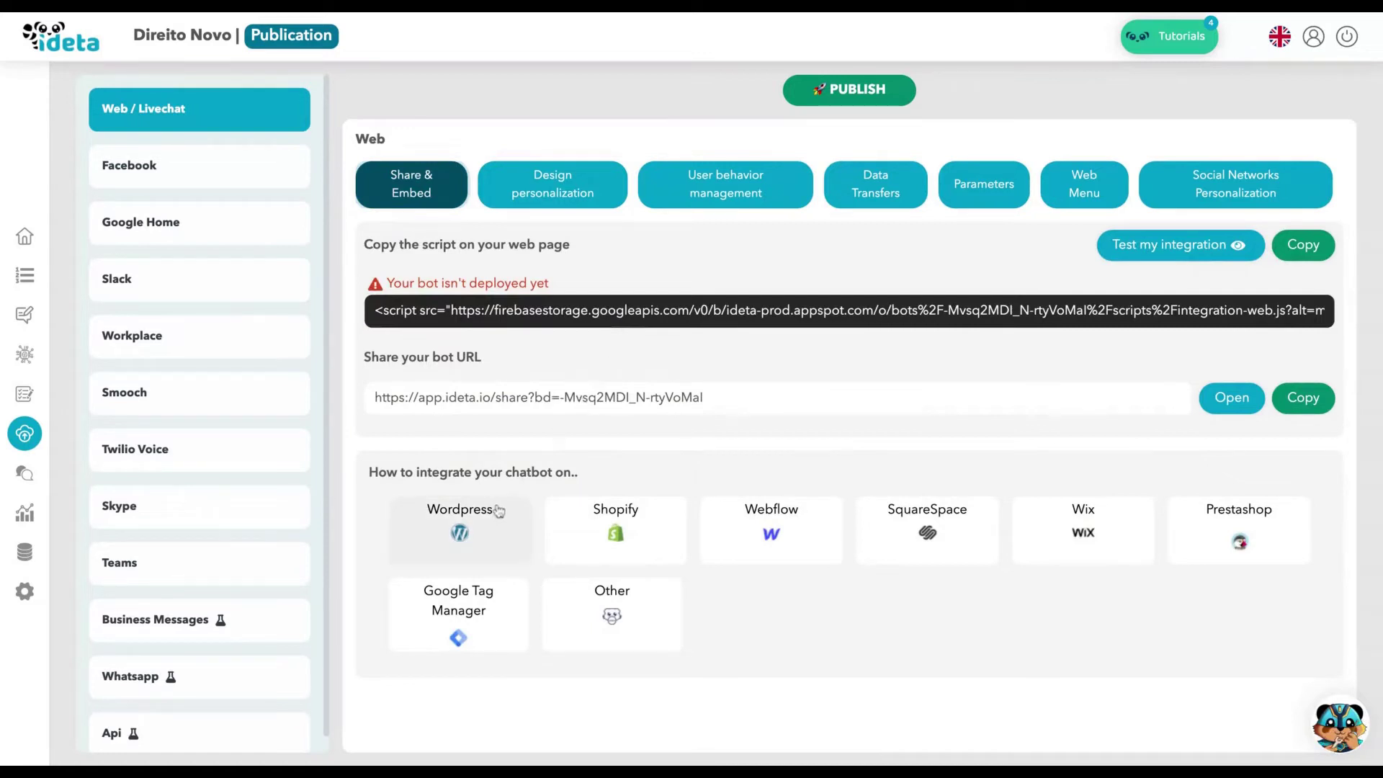
pyautogui.scroll(-1, 238, 612)
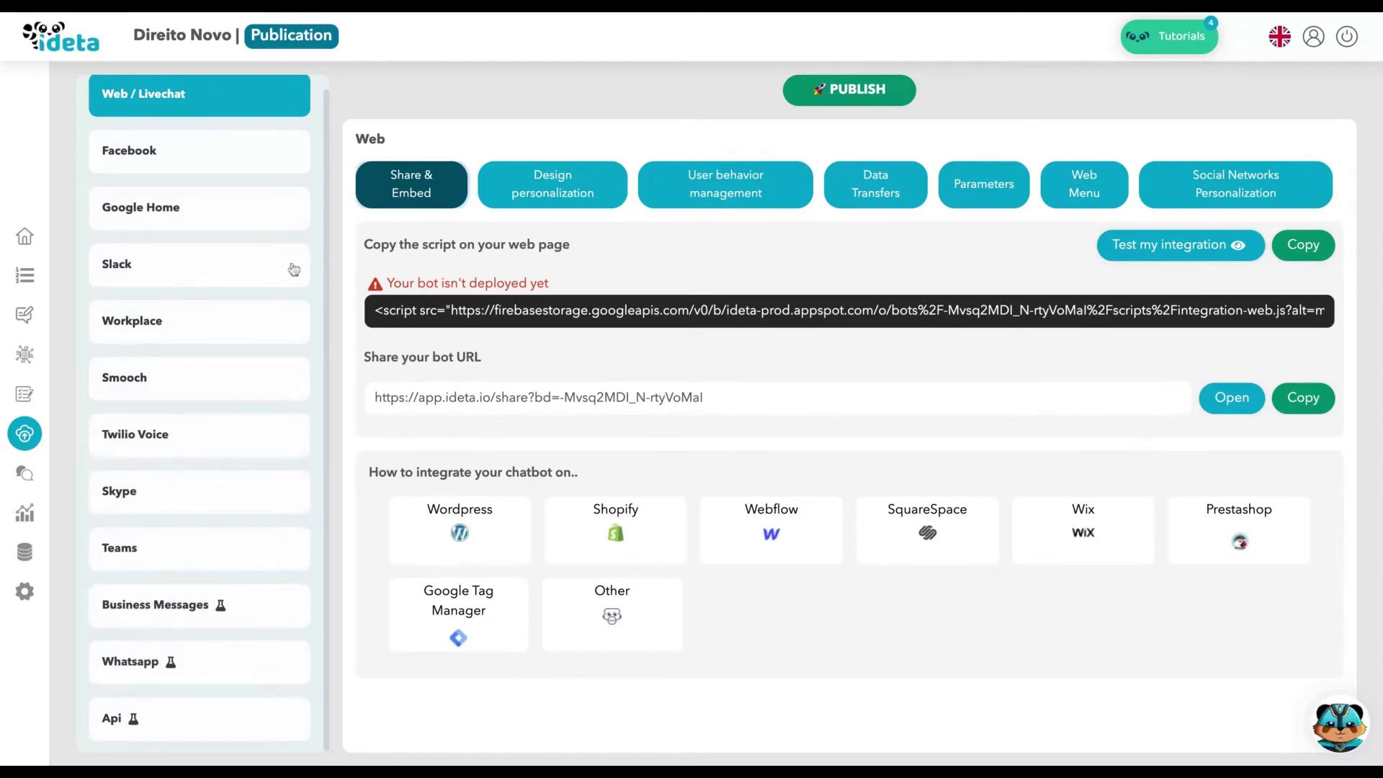
pyautogui.scroll(1, 272, 226)
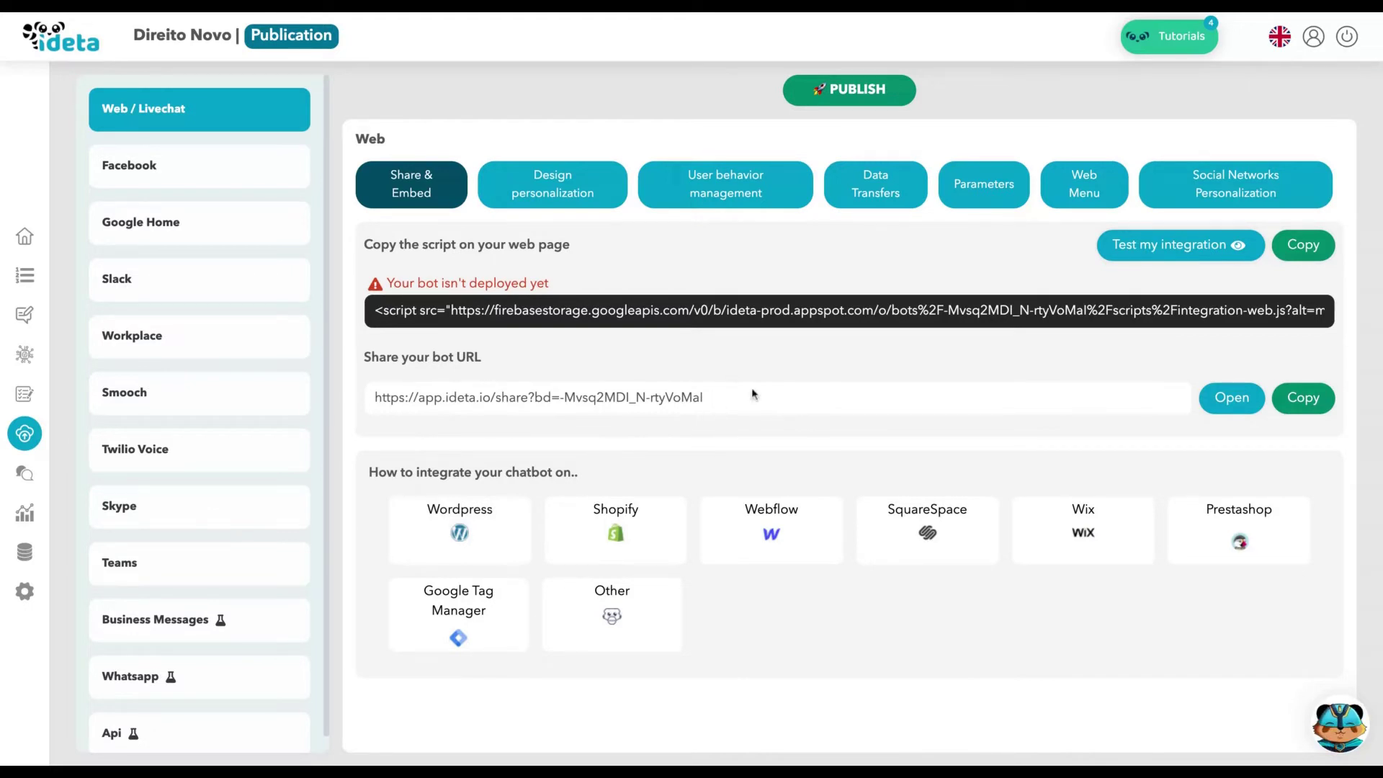
# - Scroll through the User behavior management options
pyautogui.click(726, 184)
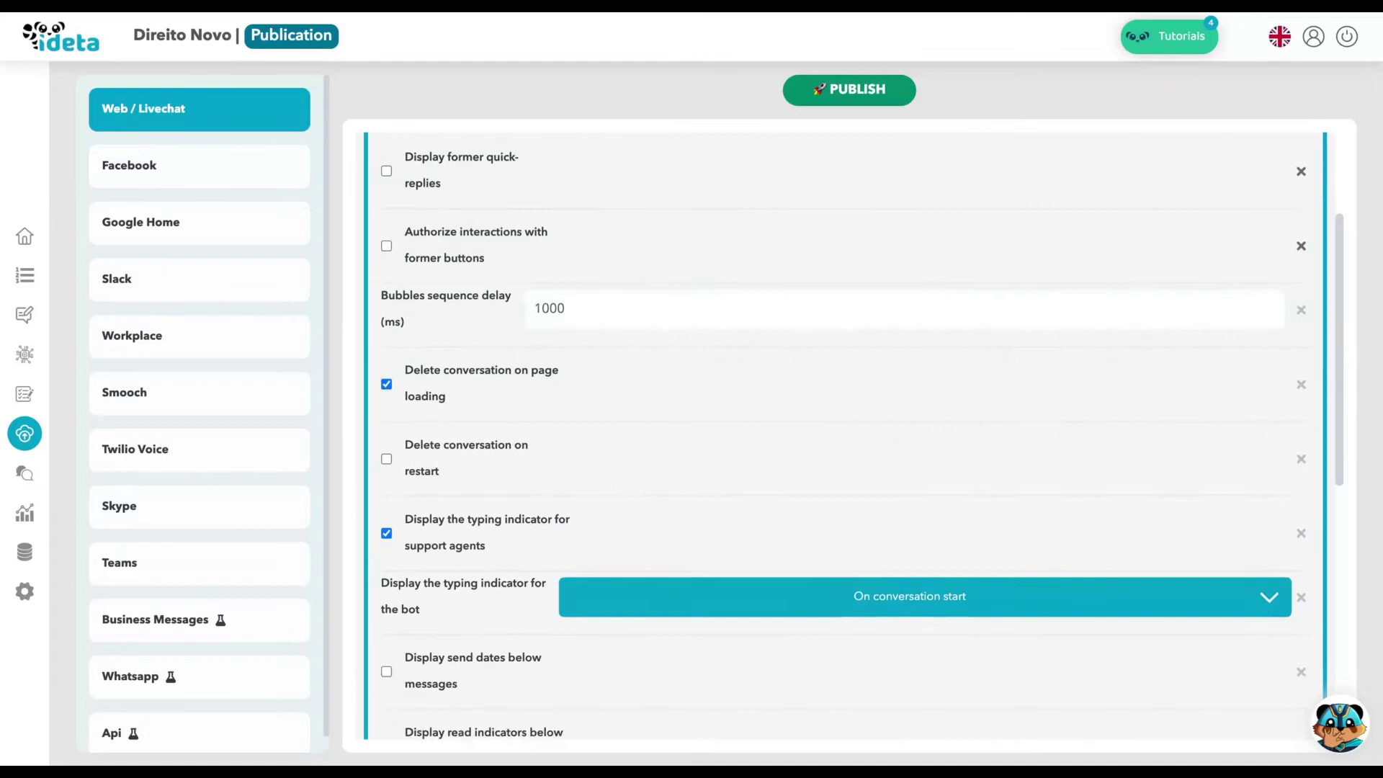
pyautogui.scroll(1, 479, 438)
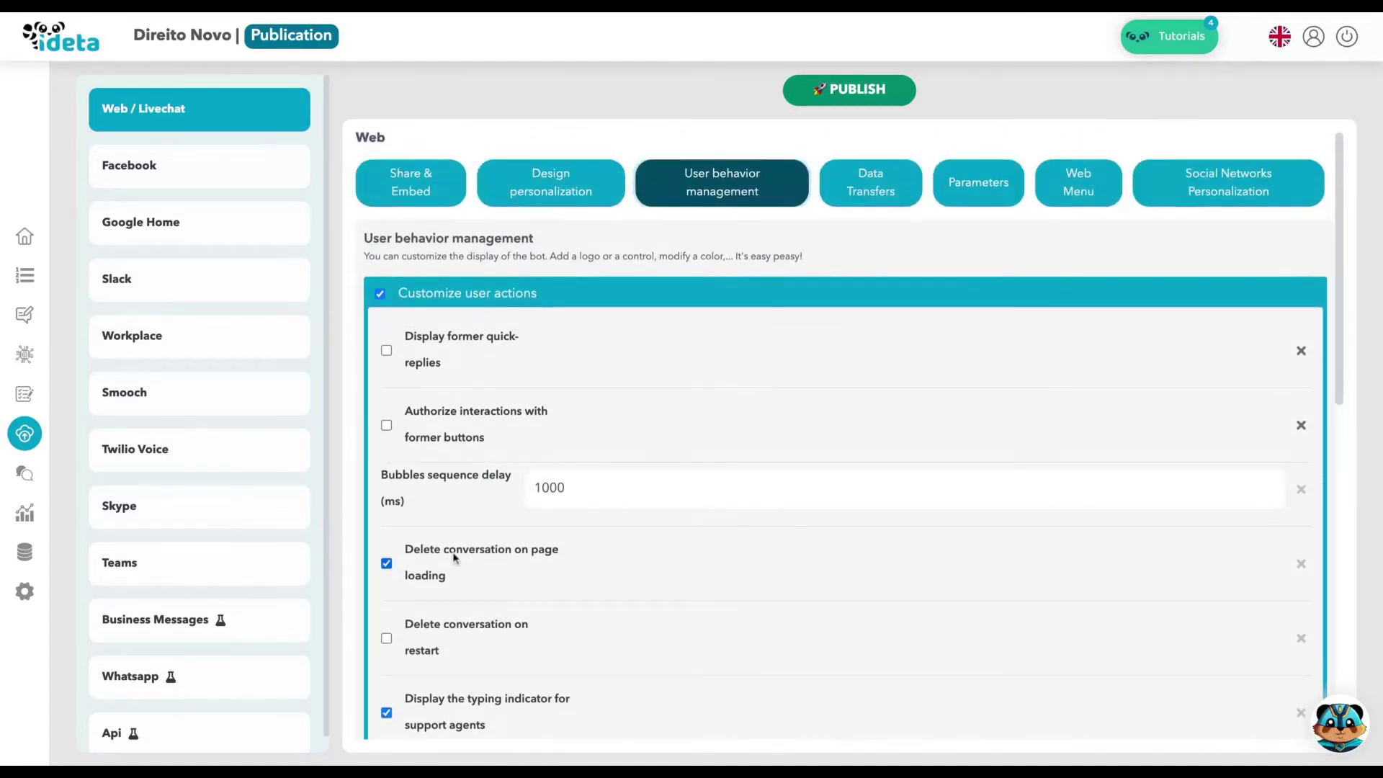
pyautogui.scroll(-1, 454, 557)
pyautogui.scroll(-1, 454, 557)
pyautogui.scroll(-2, 453, 557)
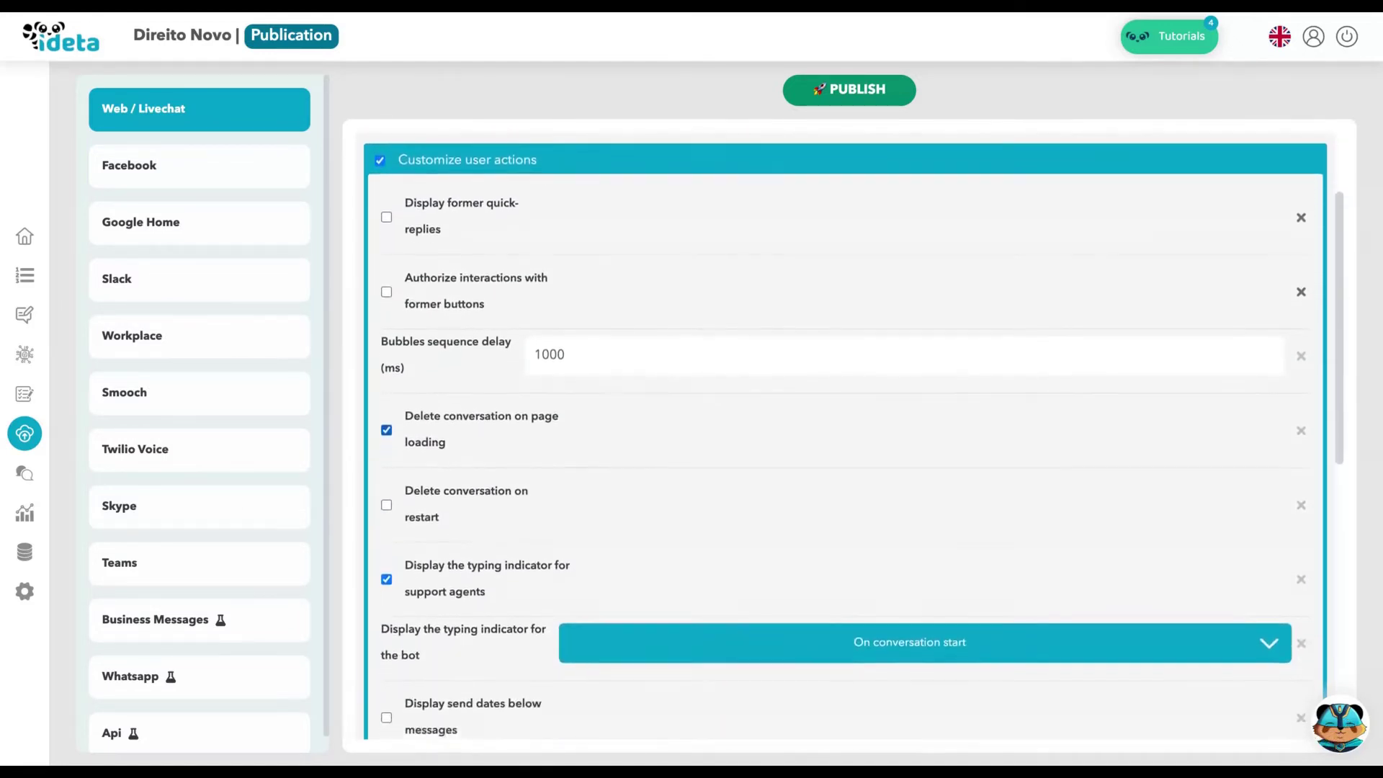
pyautogui.scroll(-2, 454, 557)
pyautogui.scroll(-5, 566, 483)
# - Check the Conversation Layout (left at Normal) and Bubbles max size choices without changes
pyautogui.click(565, 475)
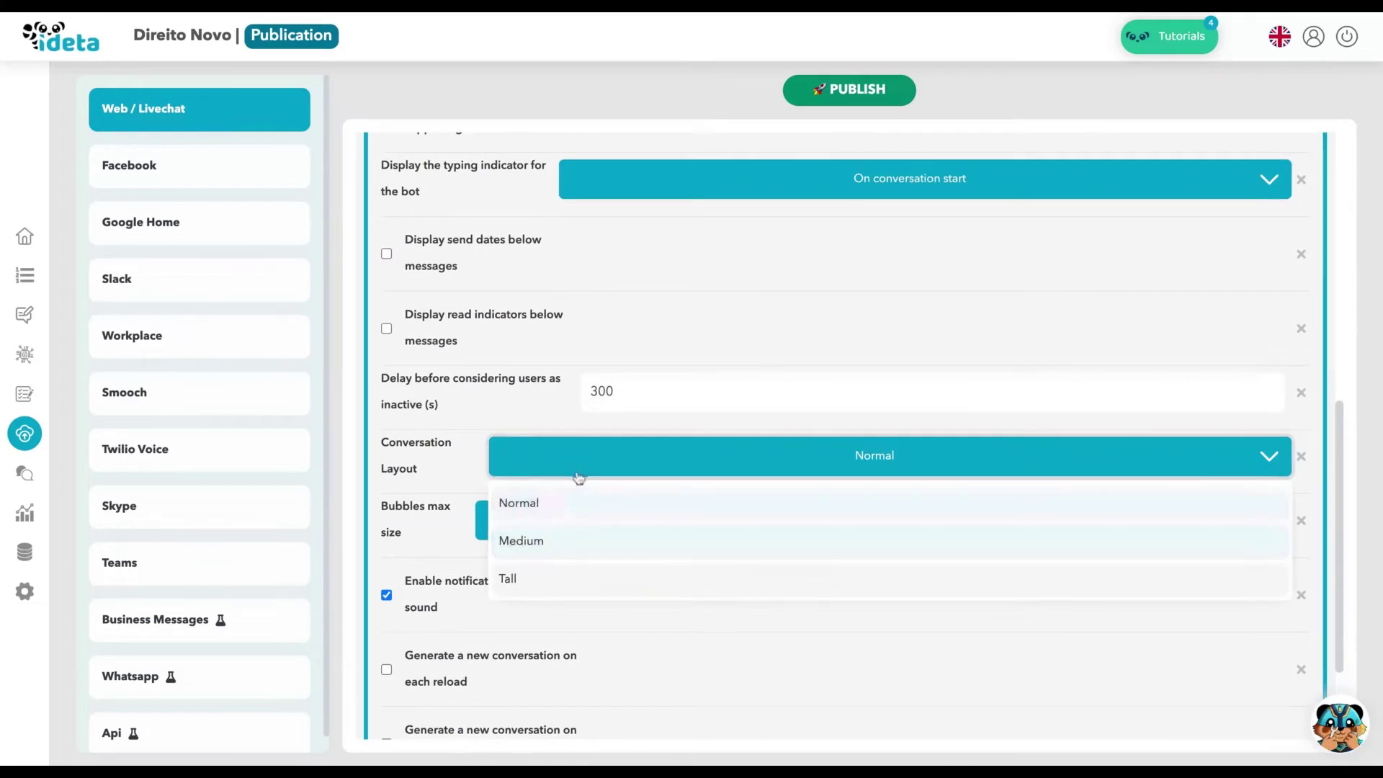
pyautogui.click(578, 475)
pyautogui.click(562, 534)
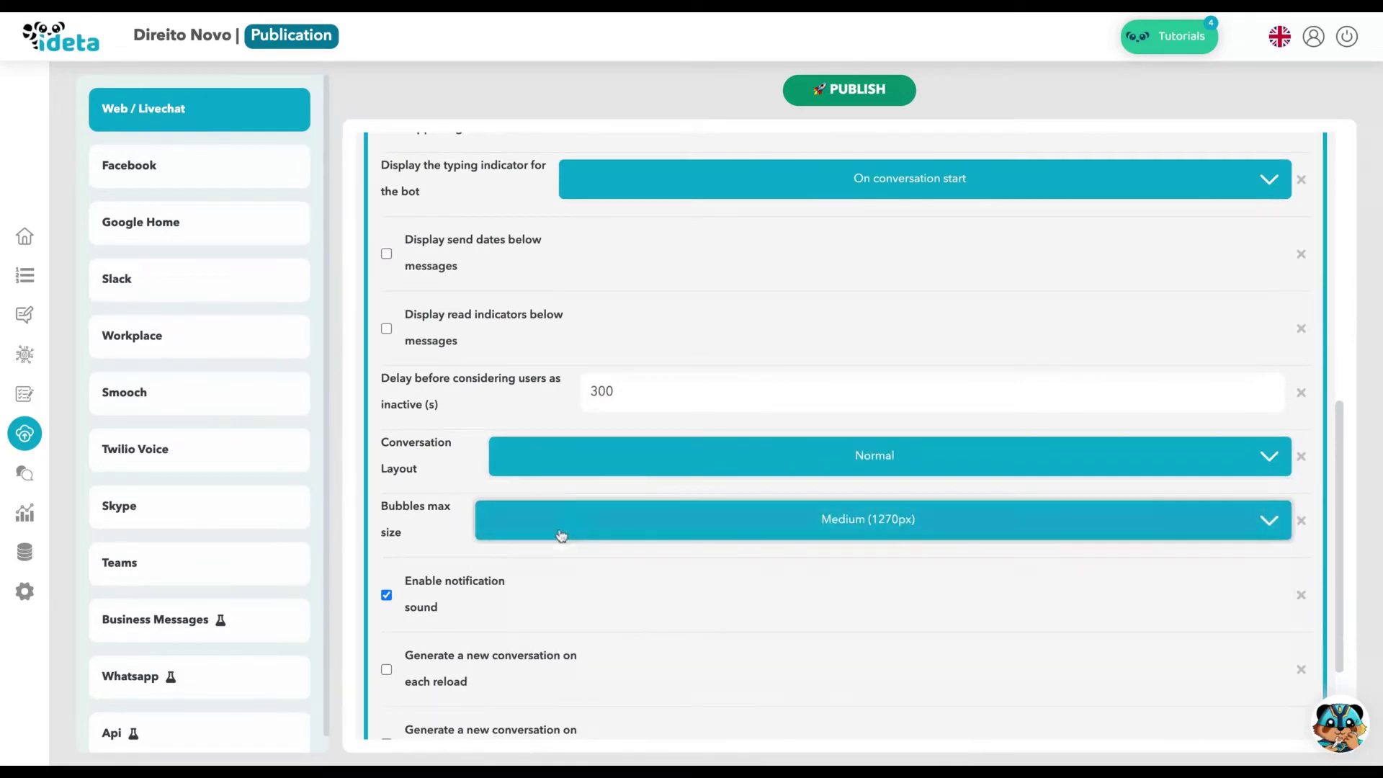
pyautogui.scroll(-1, 562, 536)
pyautogui.scroll(-1, 562, 535)
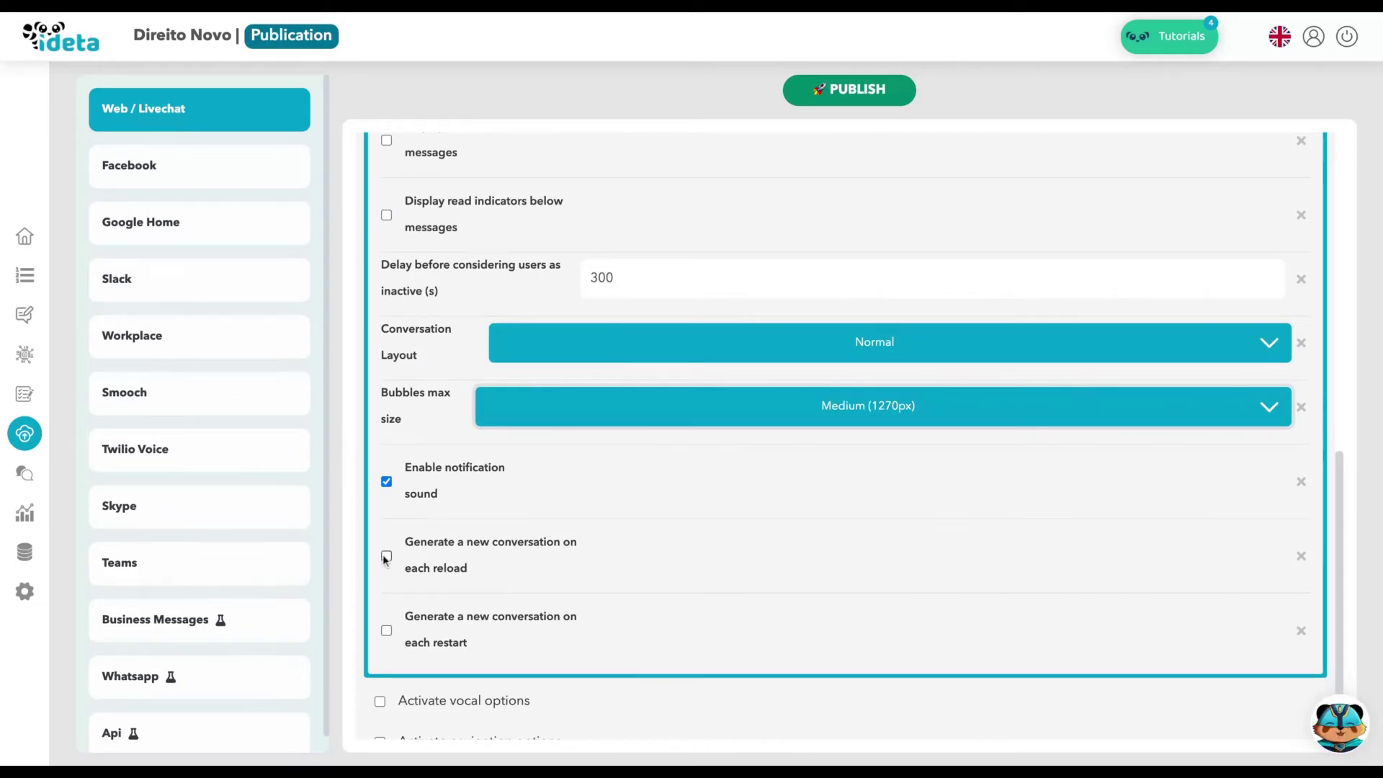
pyautogui.scroll(-1, 386, 559)
pyautogui.scroll(2, 459, 529)
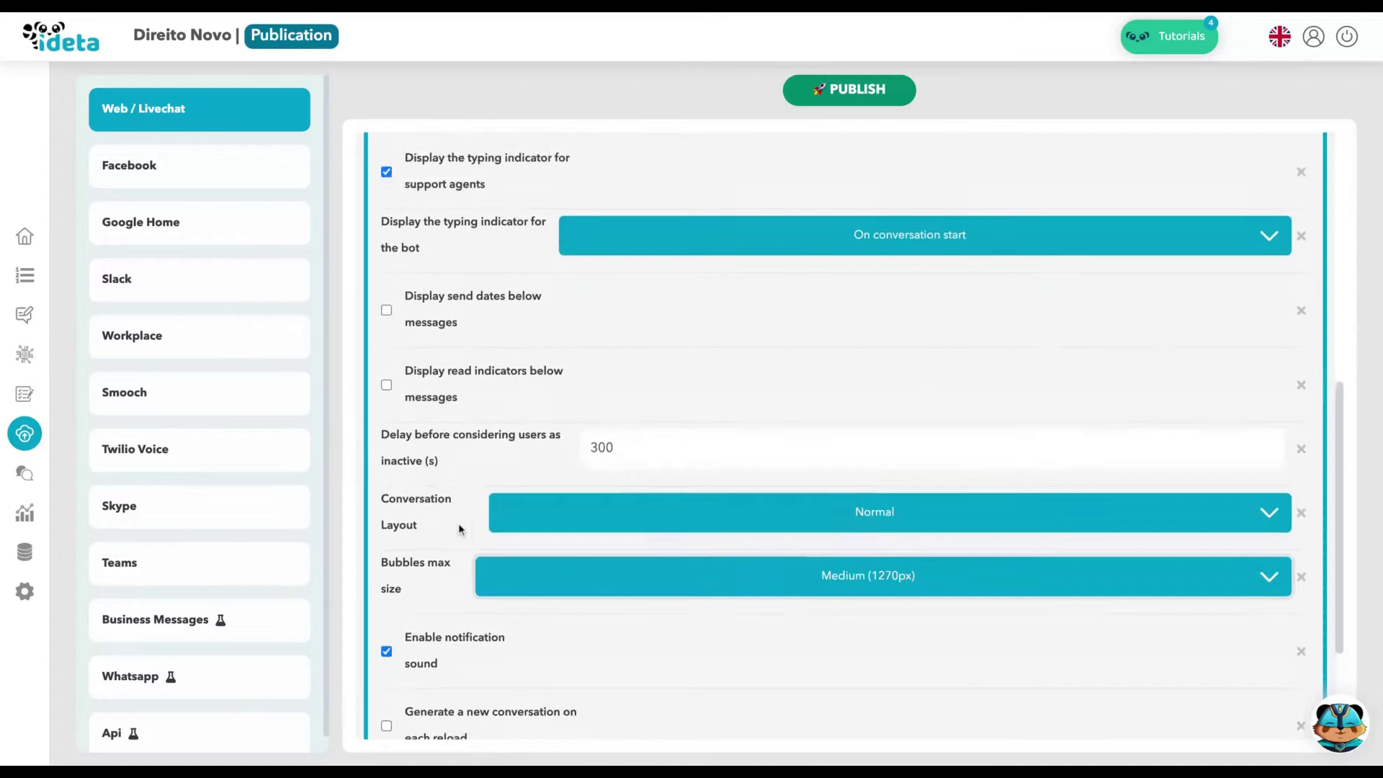
pyautogui.scroll(2, 460, 529)
pyautogui.scroll(1, 850, 433)
pyautogui.scroll(1, 850, 432)
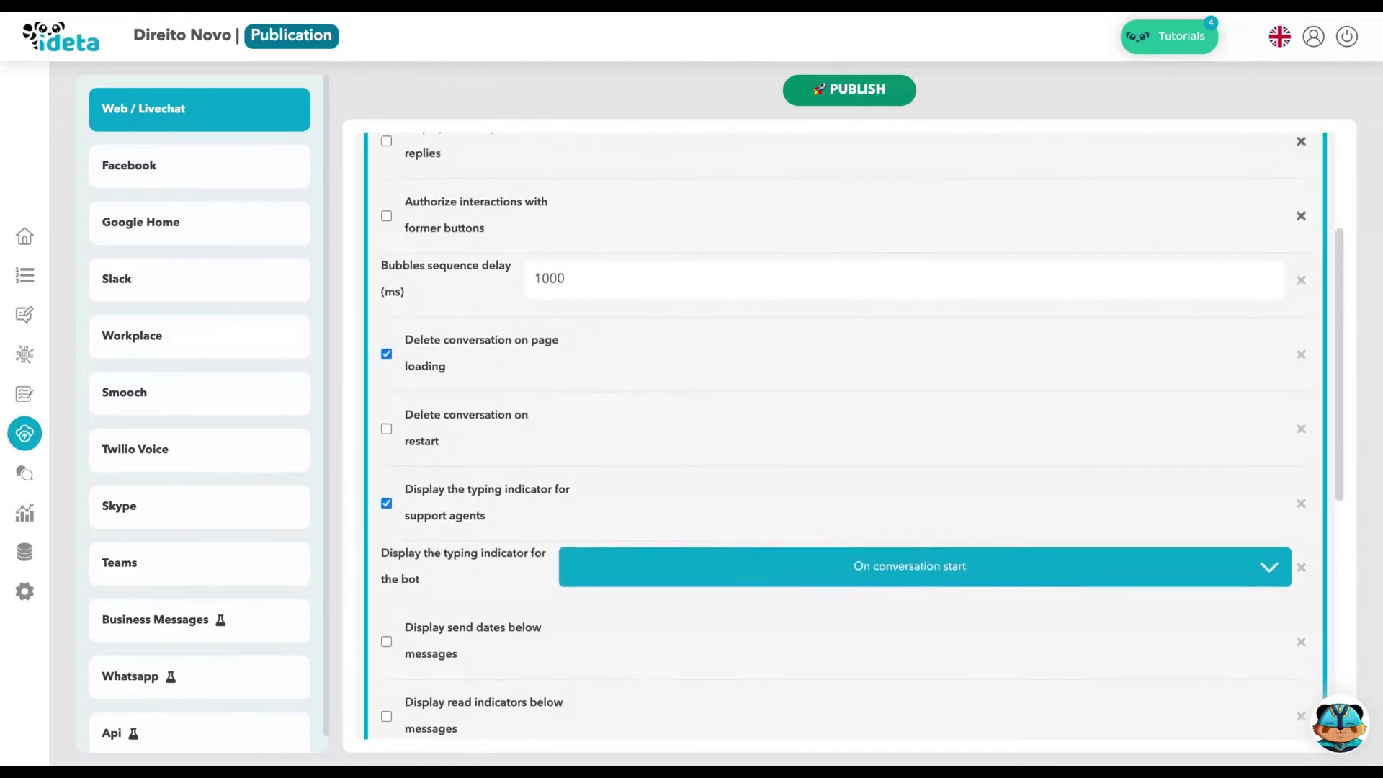
pyautogui.scroll(1, 850, 432)
pyautogui.scroll(1, 850, 432)
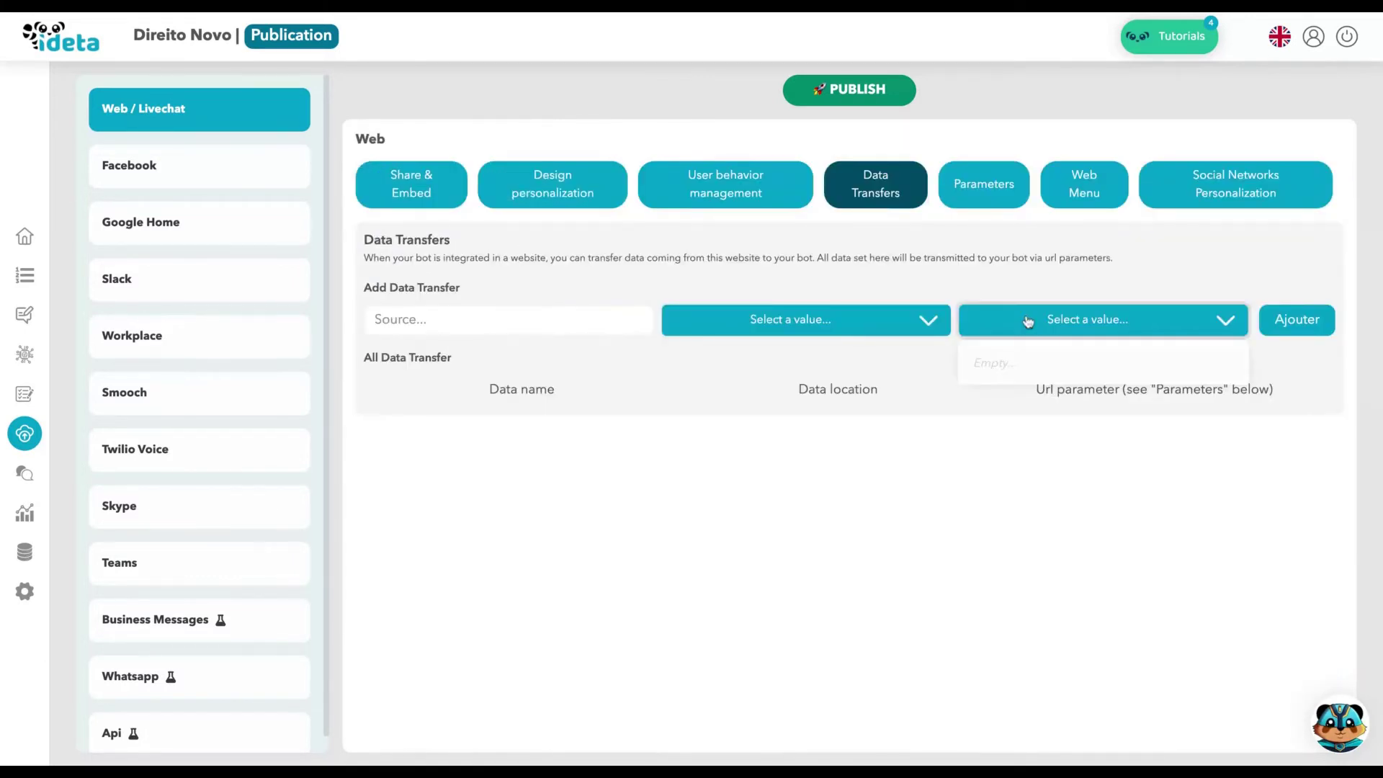
# - Inspect the Data Transfers URL parameter and data location choices without selecting any
pyautogui.click(1028, 323)
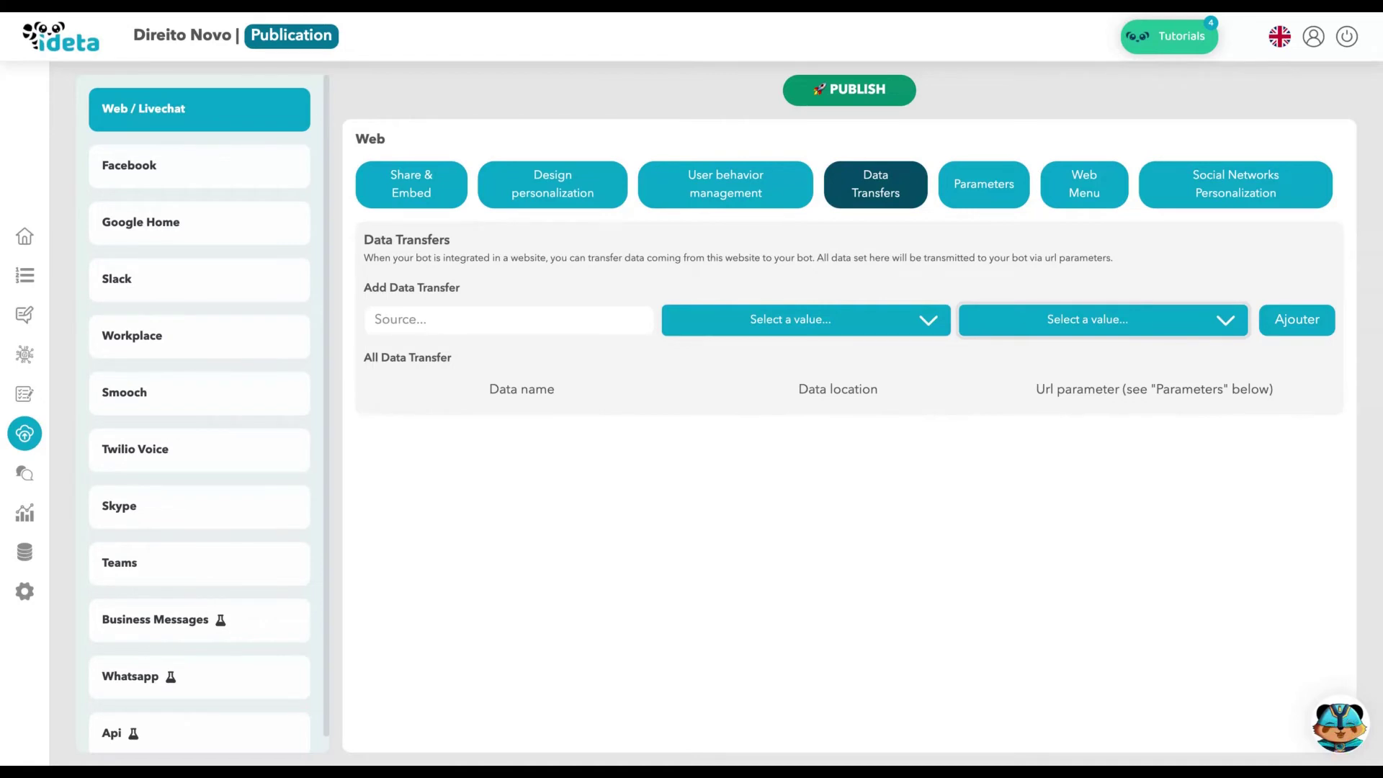
pyautogui.click(821, 324)
pyautogui.click(552, 290)
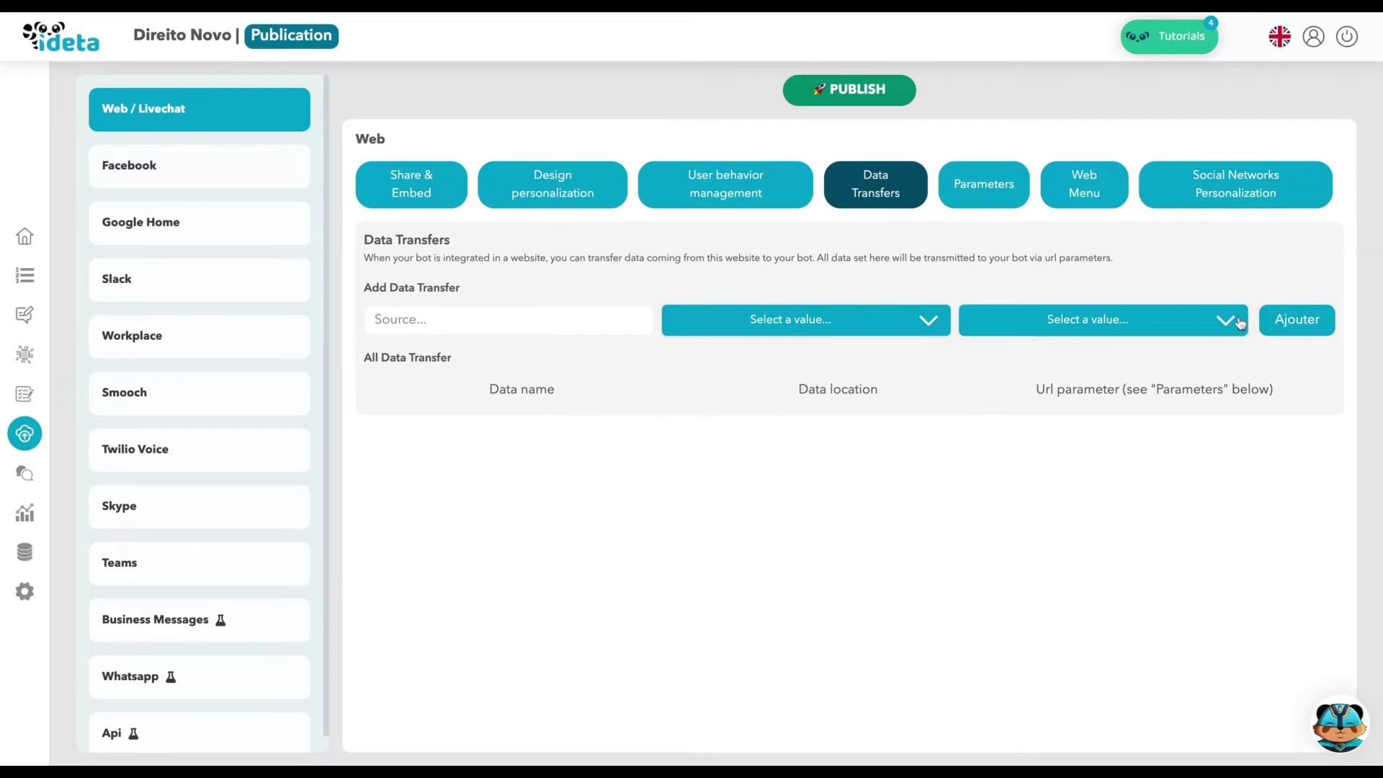
pyautogui.click(994, 205)
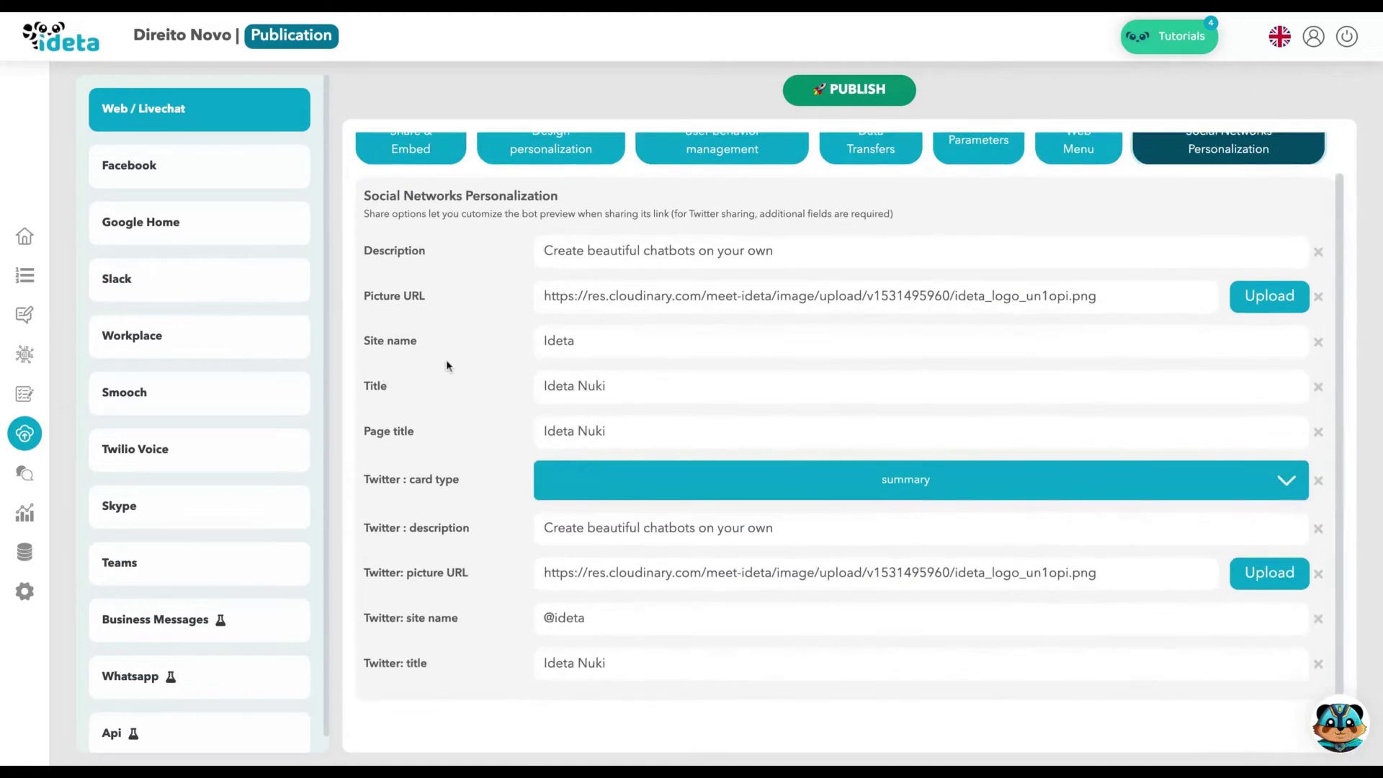
# - Review the social sharing title 'Ideta Nuki', description and image fields
pyautogui.scroll(1, 446, 360)
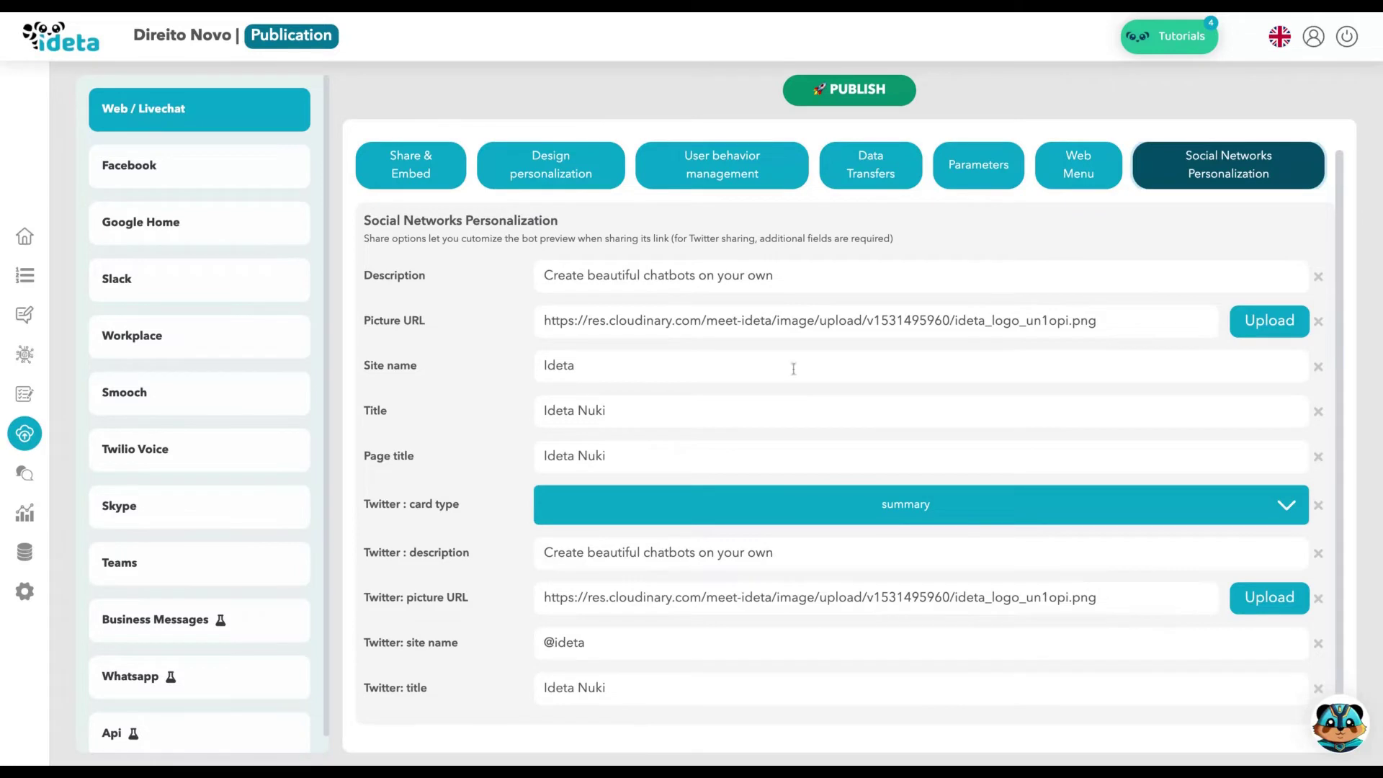
pyautogui.click(828, 407)
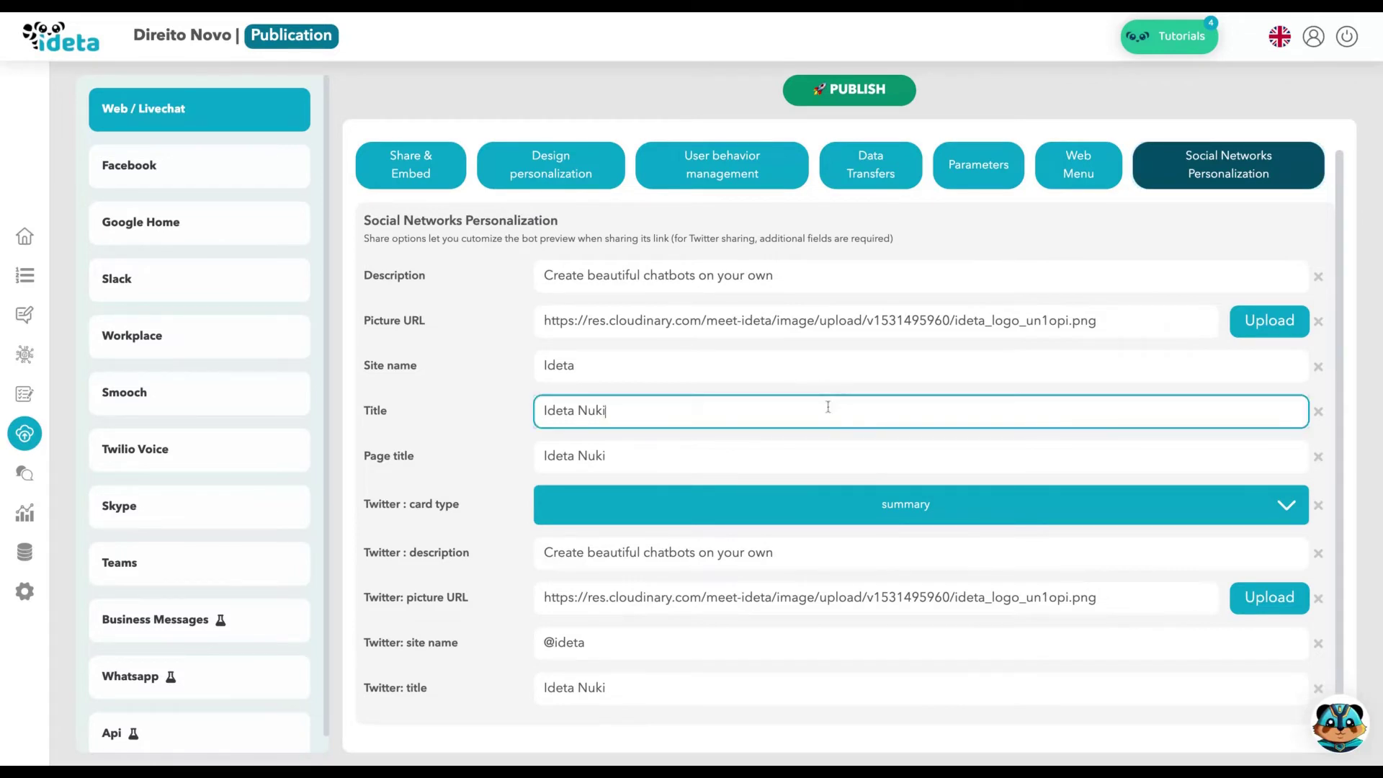
pyautogui.scroll(-1, 828, 407)
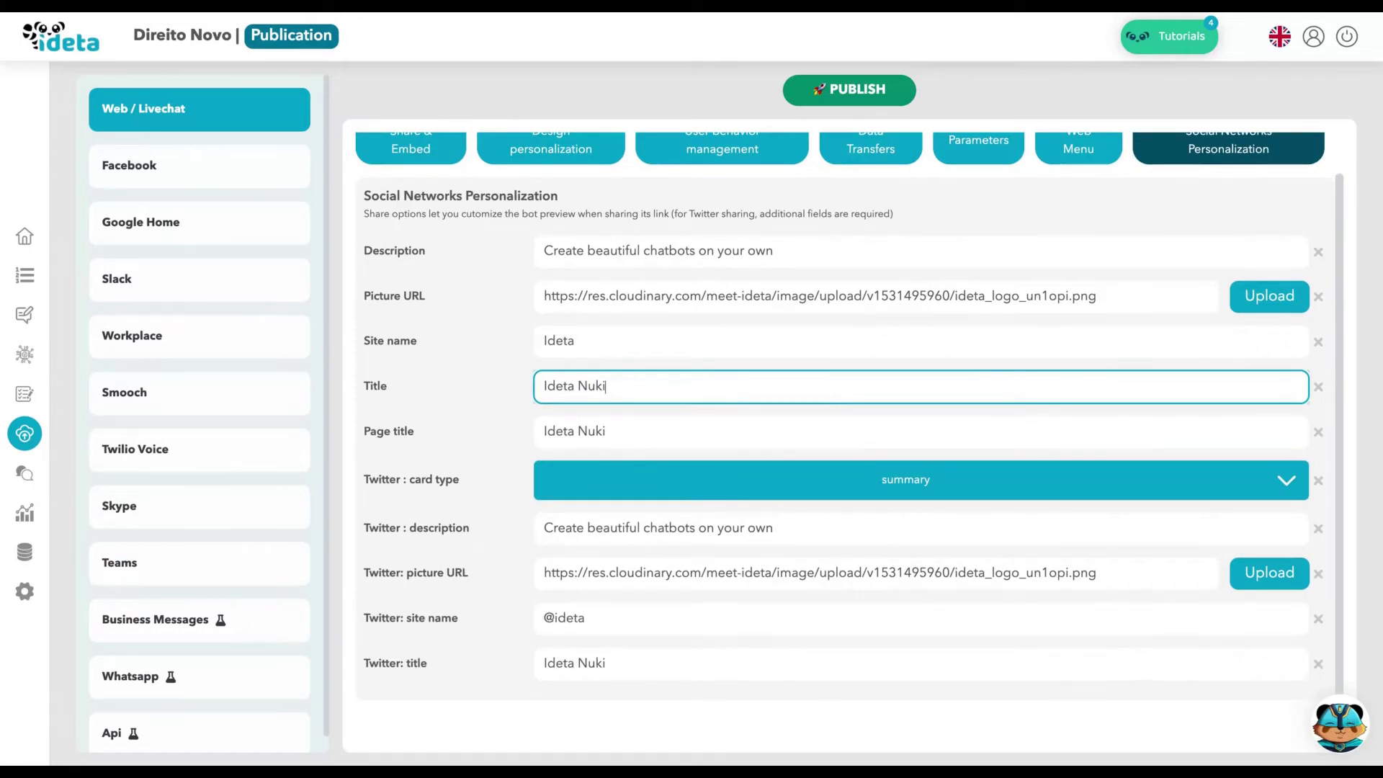
pyautogui.scroll(2, 844, 435)
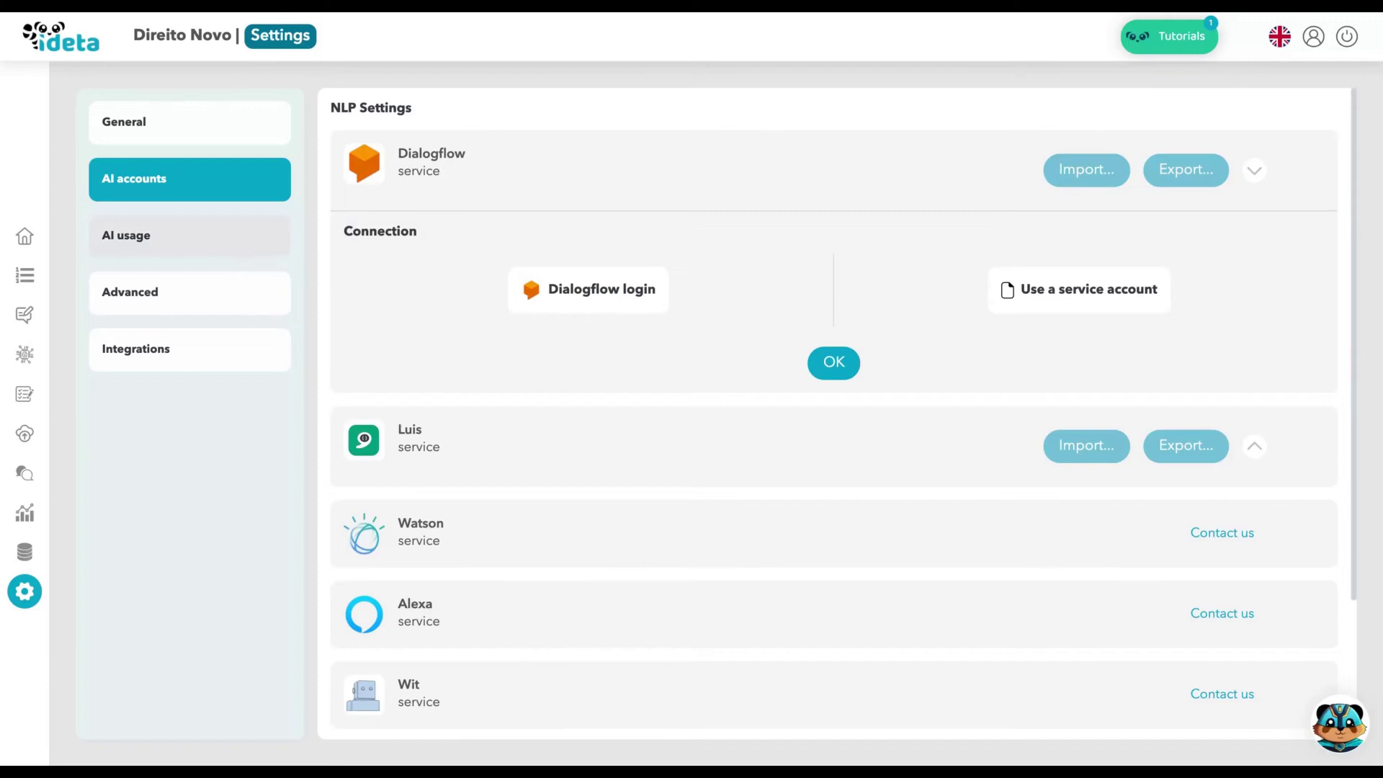
# - Browse the AI usage, Advanced and Integrations settings pages
pyautogui.click(191, 245)
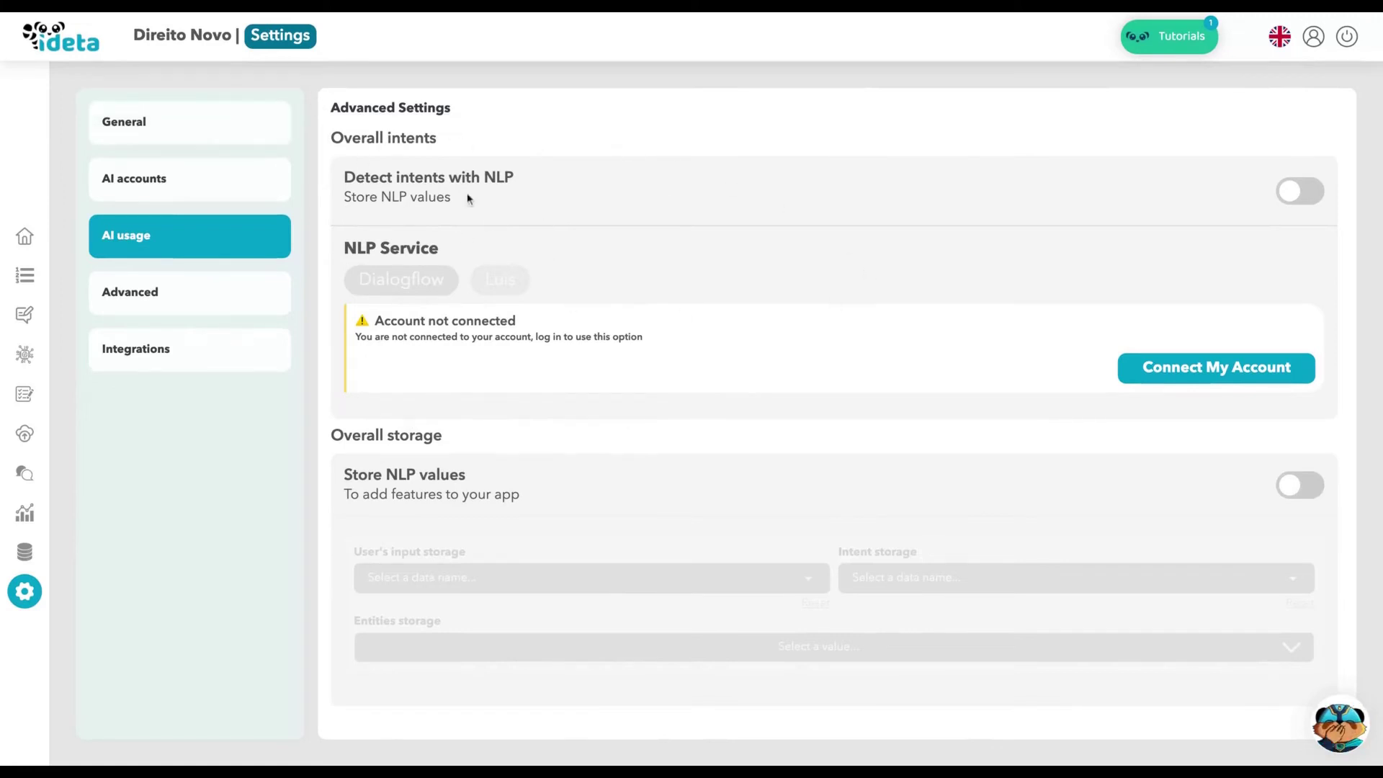
pyautogui.click(163, 306)
pyautogui.click(165, 348)
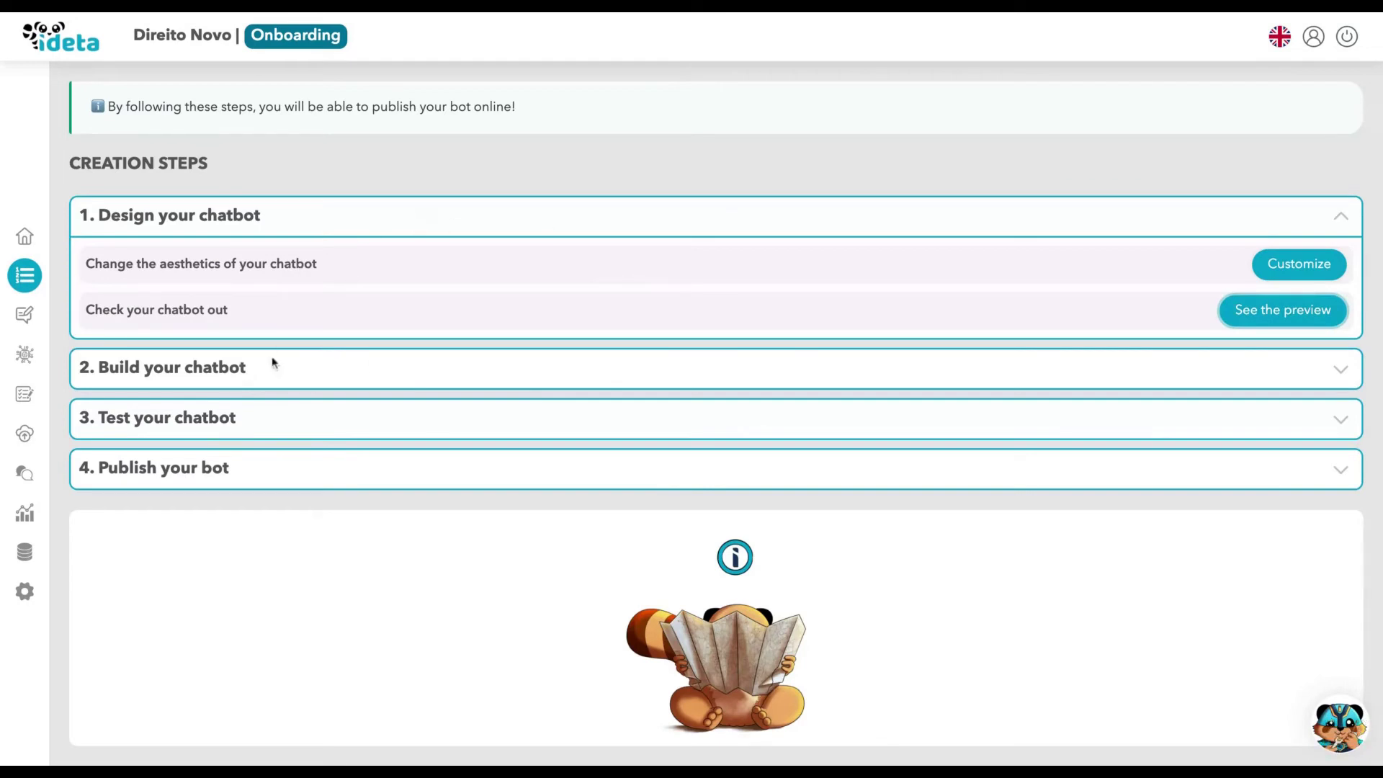
# - Expand '2. Build your chatbot' and go into the bubble editor
pyautogui.click(313, 367)
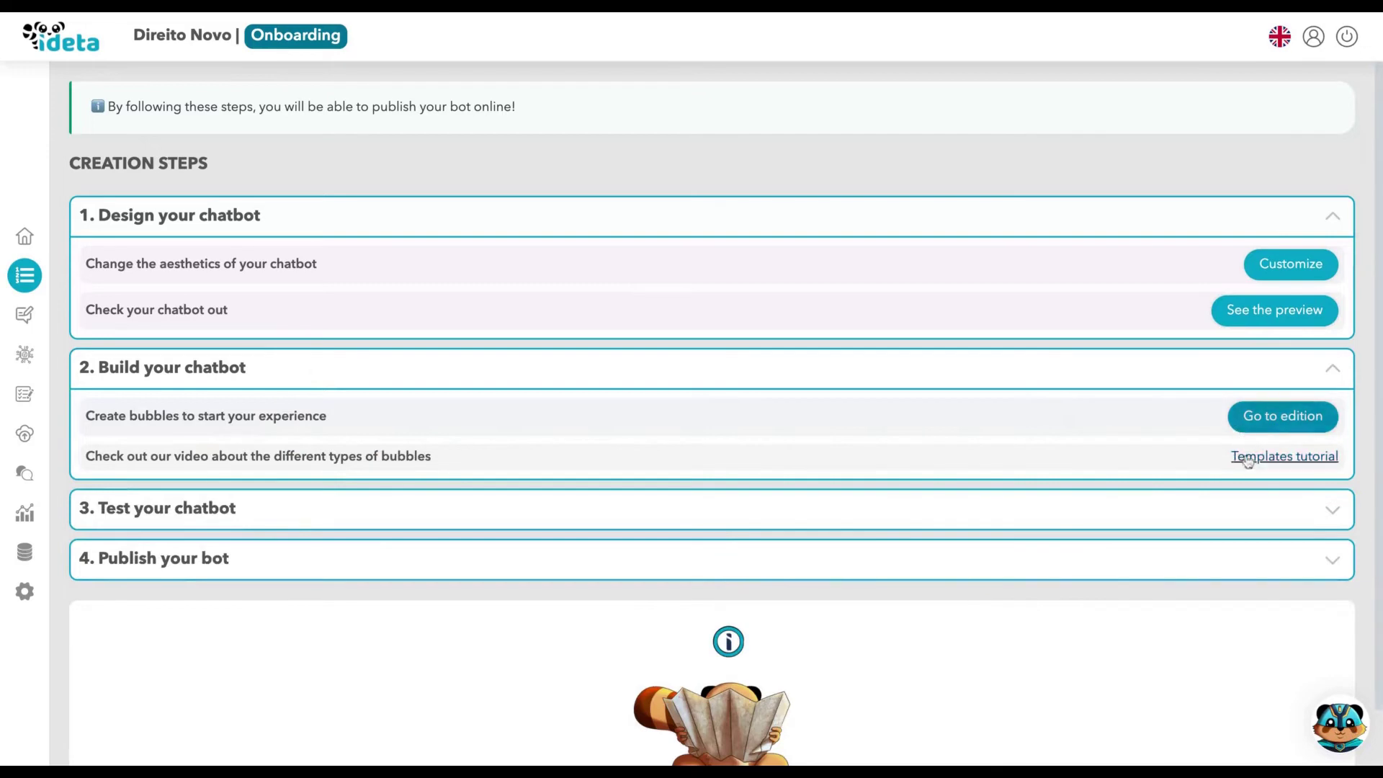
pyautogui.click(1261, 422)
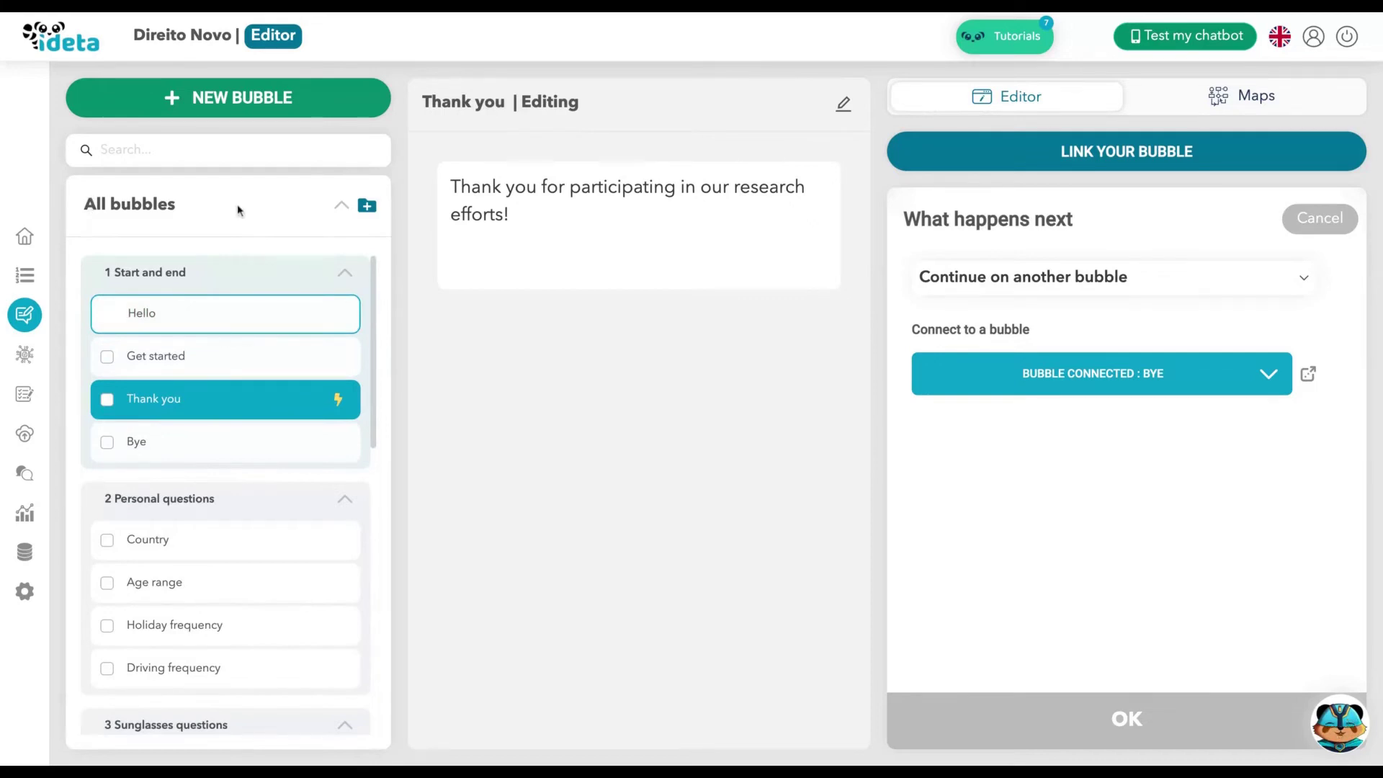
# - Open the Hello bubble and review its 'Hello there!' text message
pyautogui.click(172, 320)
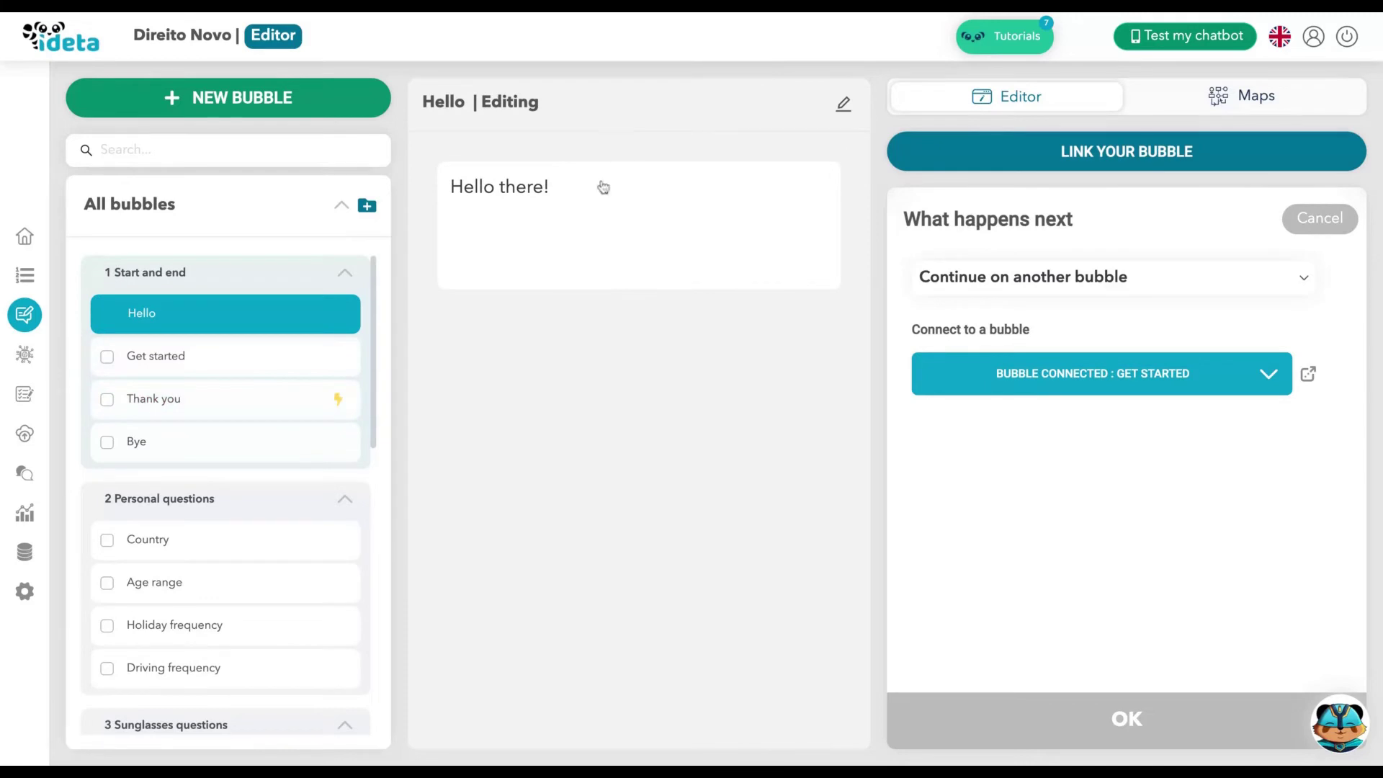
pyautogui.click(509, 201)
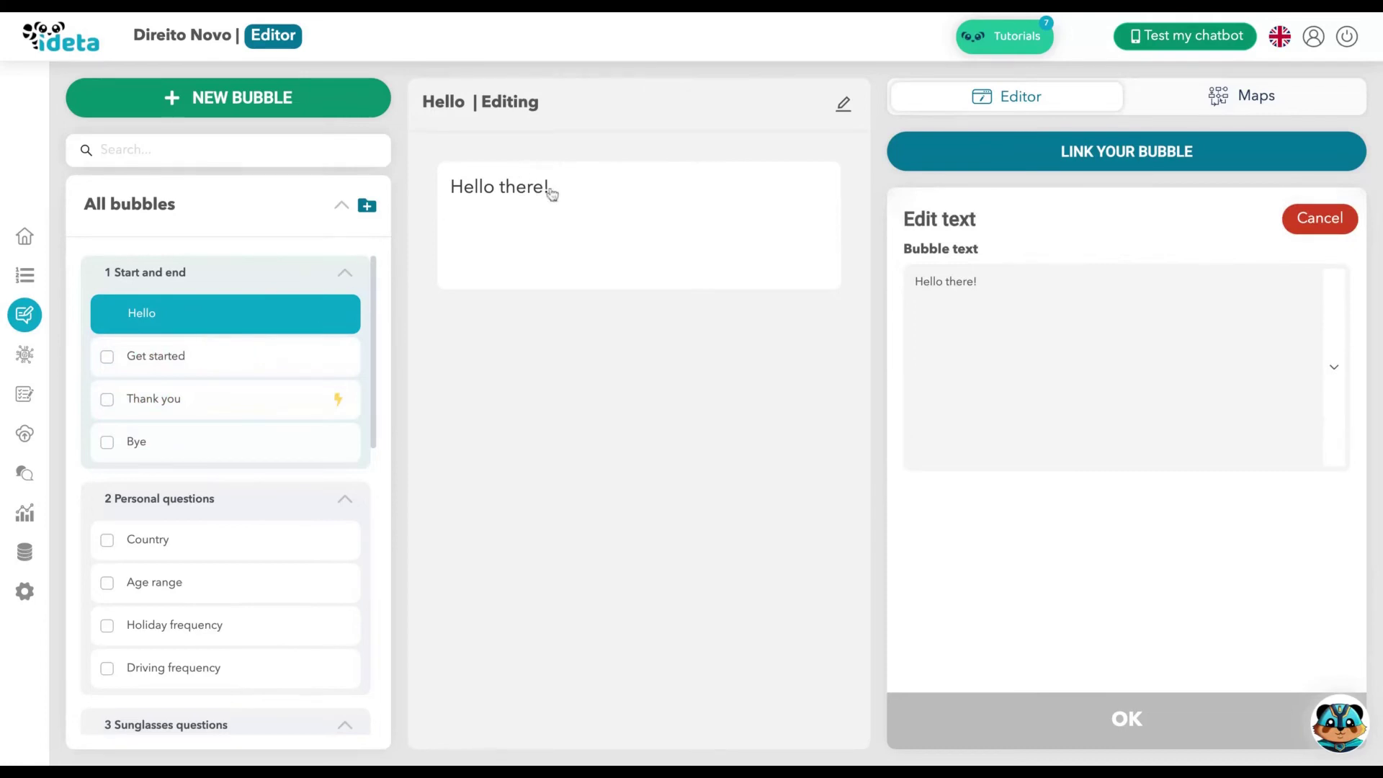
pyautogui.click(974, 295)
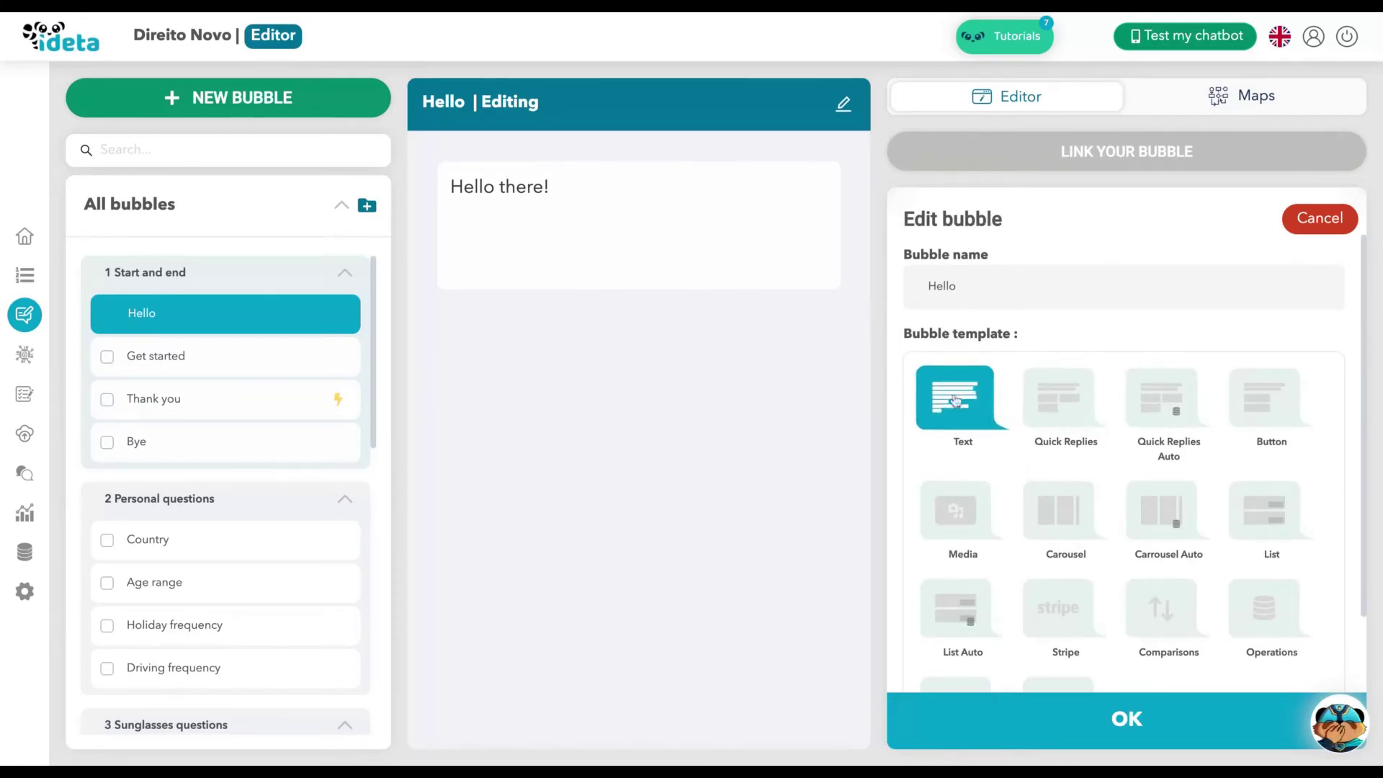
pyautogui.scroll(-1, 1076, 404)
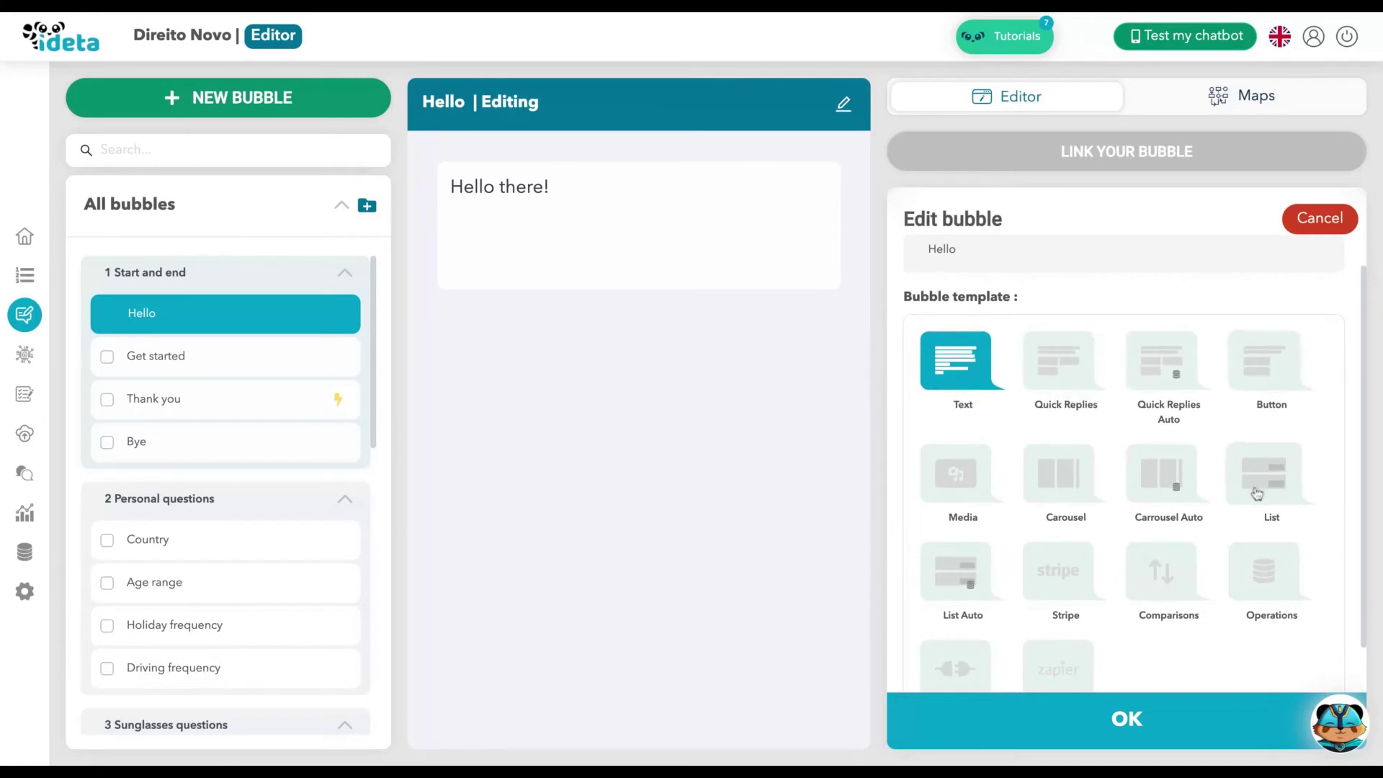
pyautogui.scroll(-1, 1150, 486)
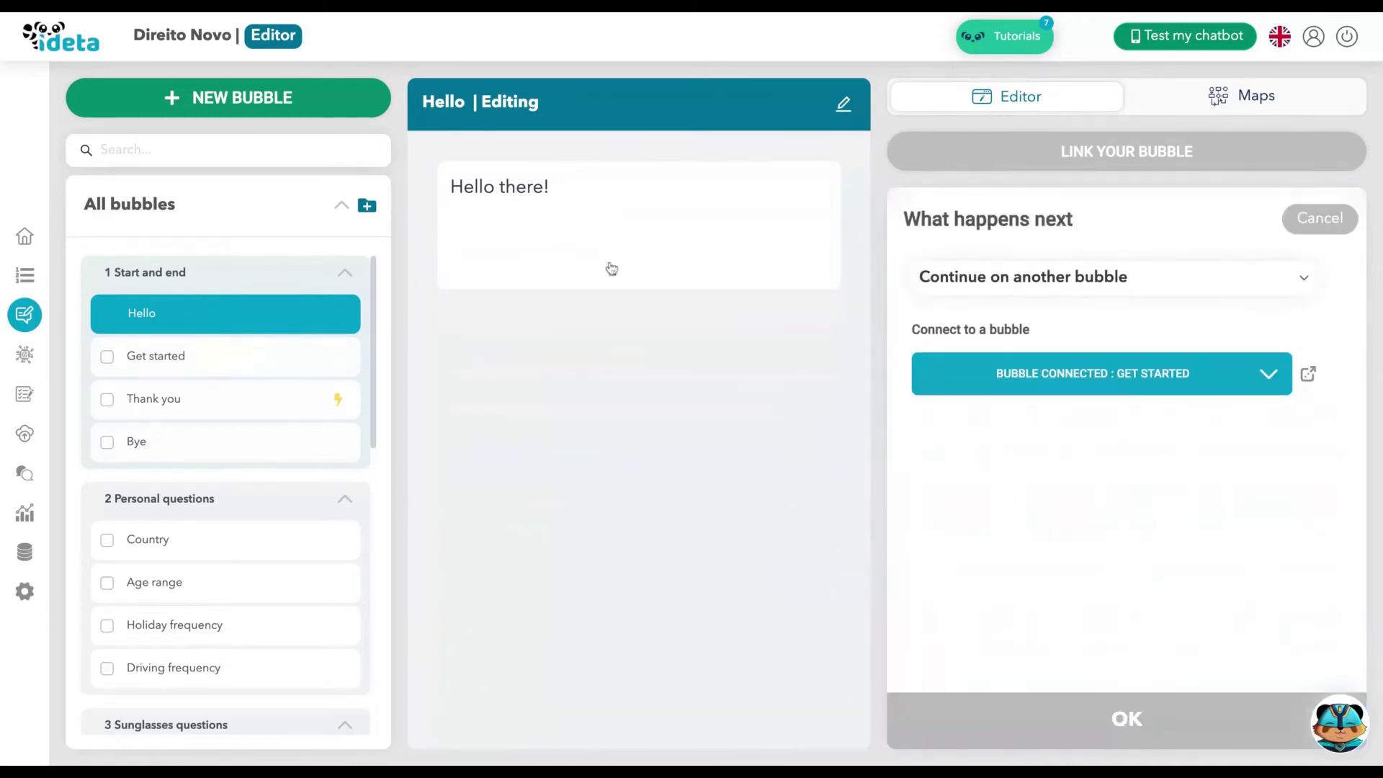
# - Keep Hello linked to Get started and open the Get started bubble for editing
pyautogui.click(1266, 376)
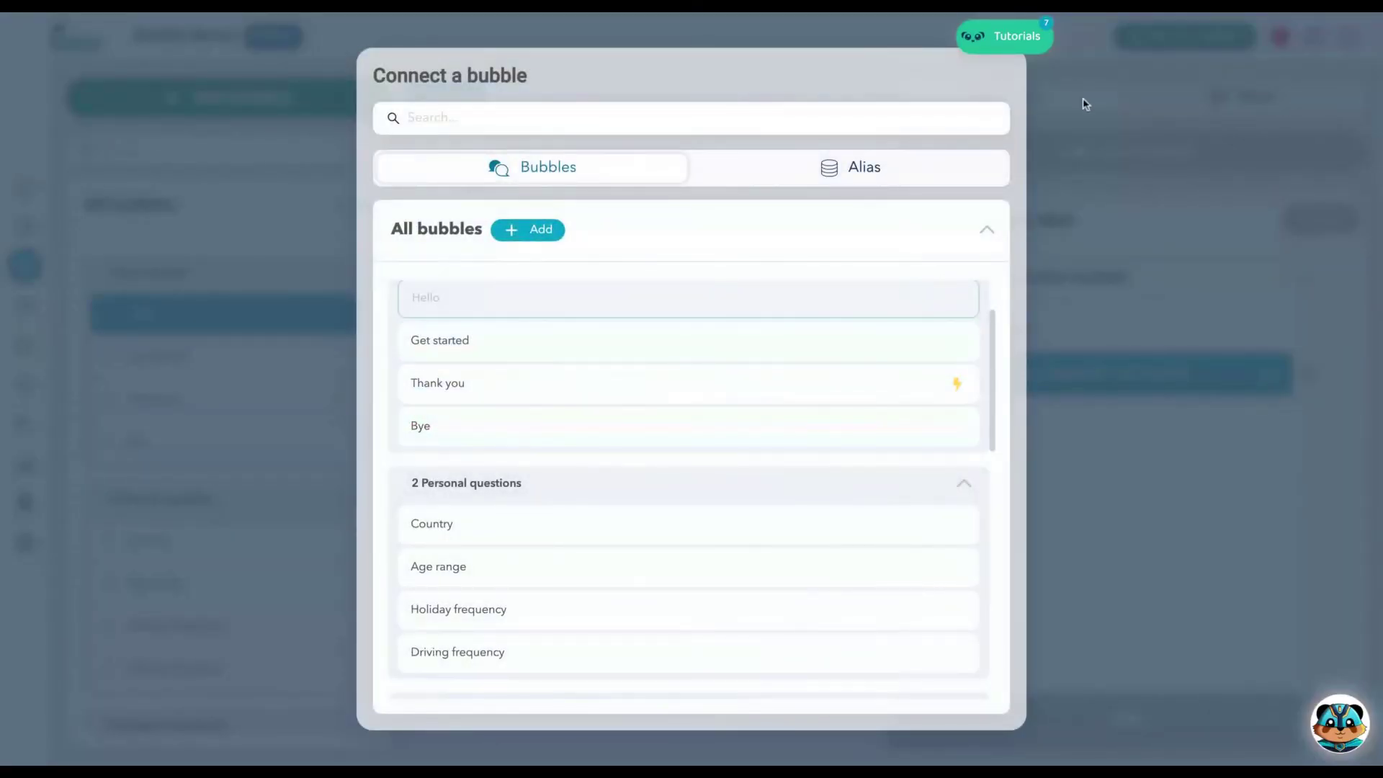
pyautogui.click(1083, 102)
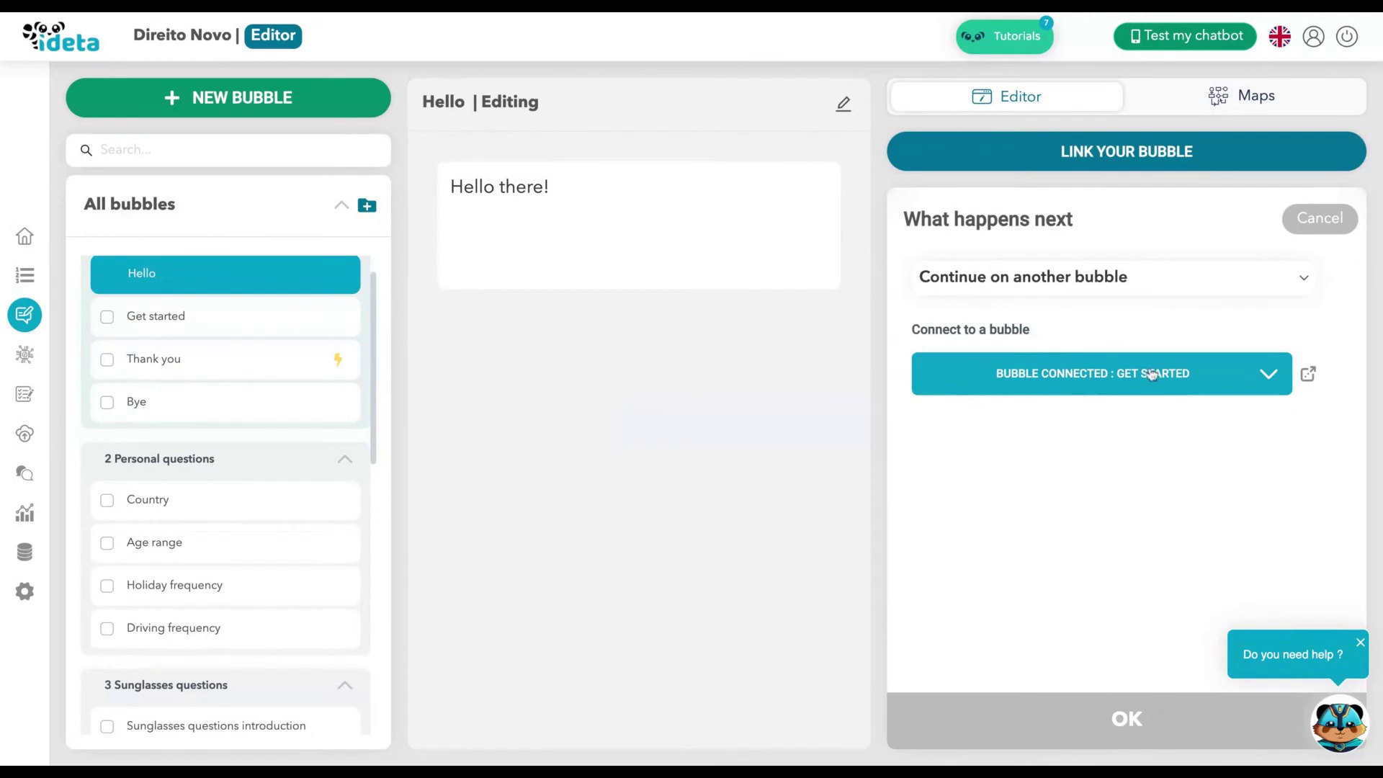
pyautogui.click(183, 332)
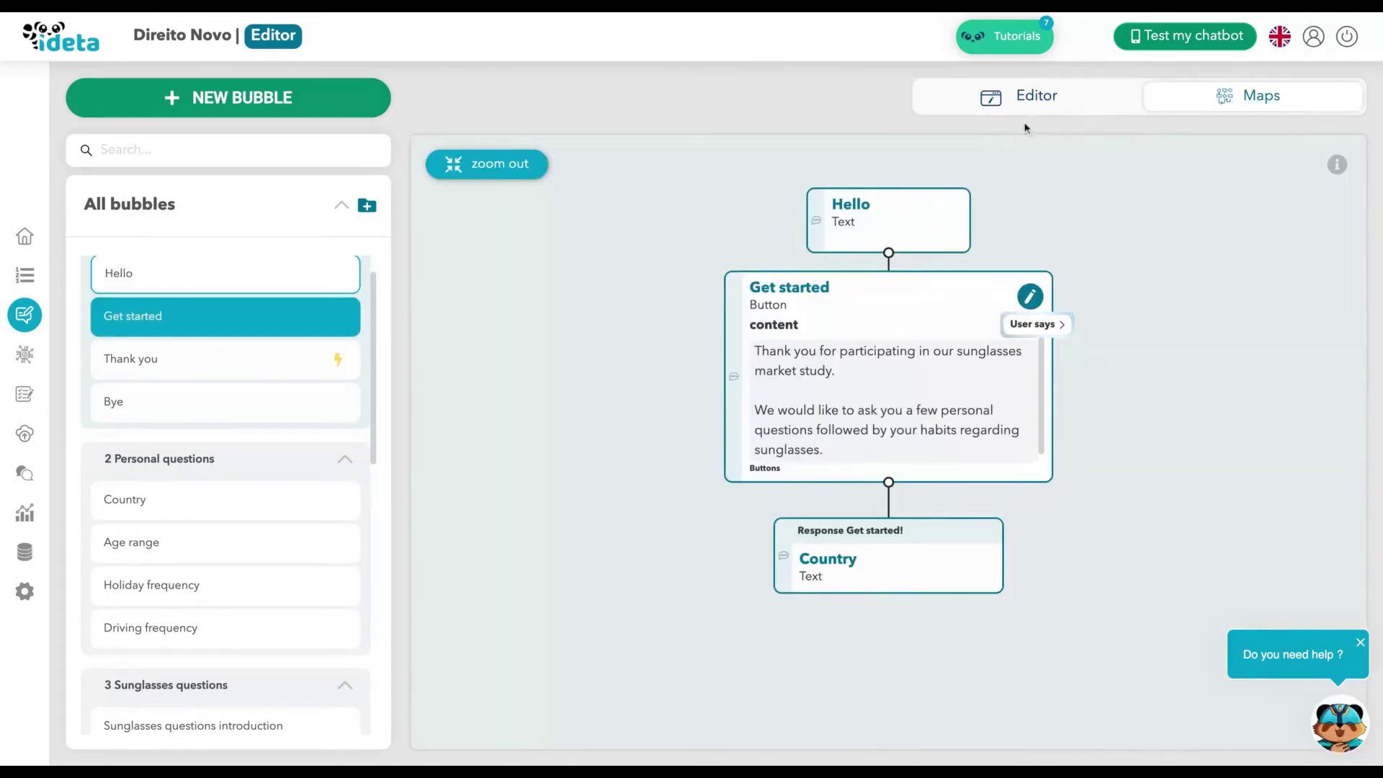
pyautogui.moveTo(886, 368)
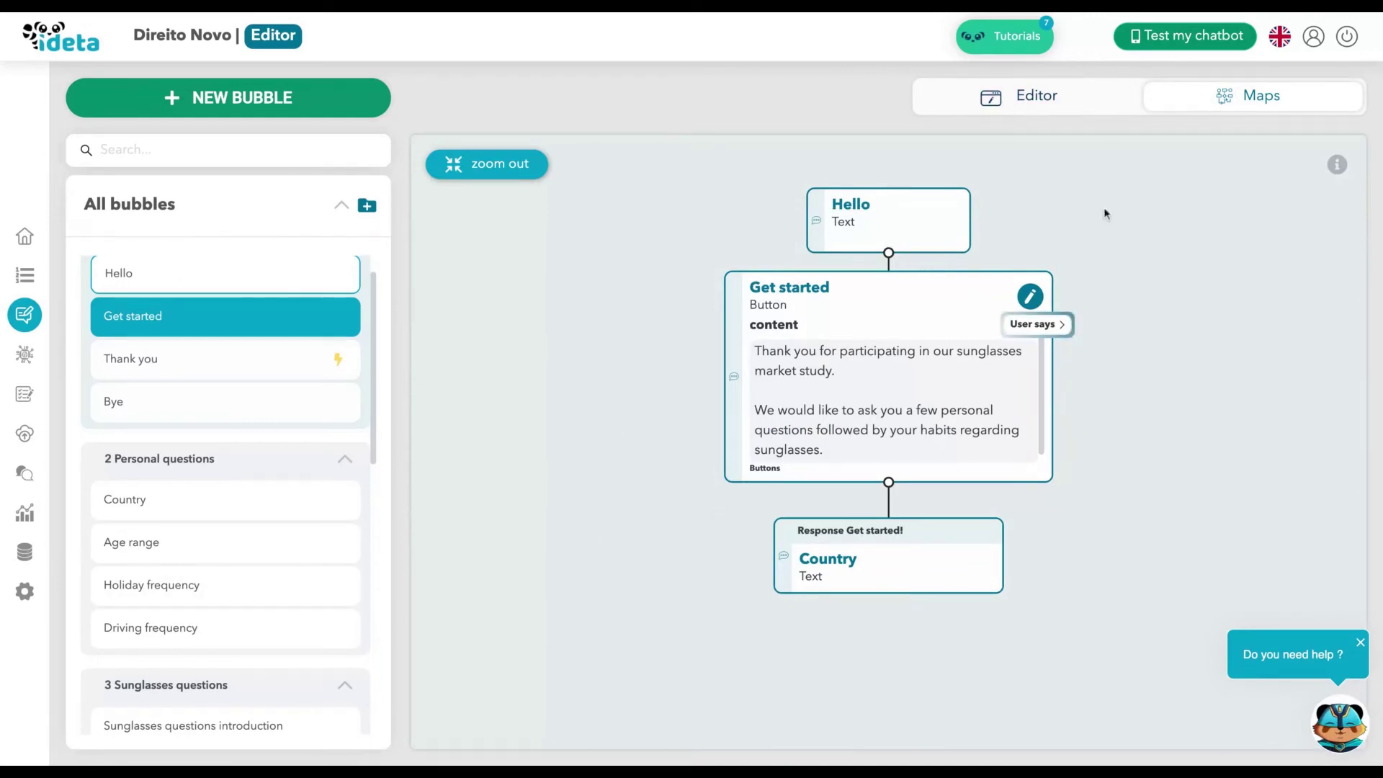
pyautogui.click(1021, 108)
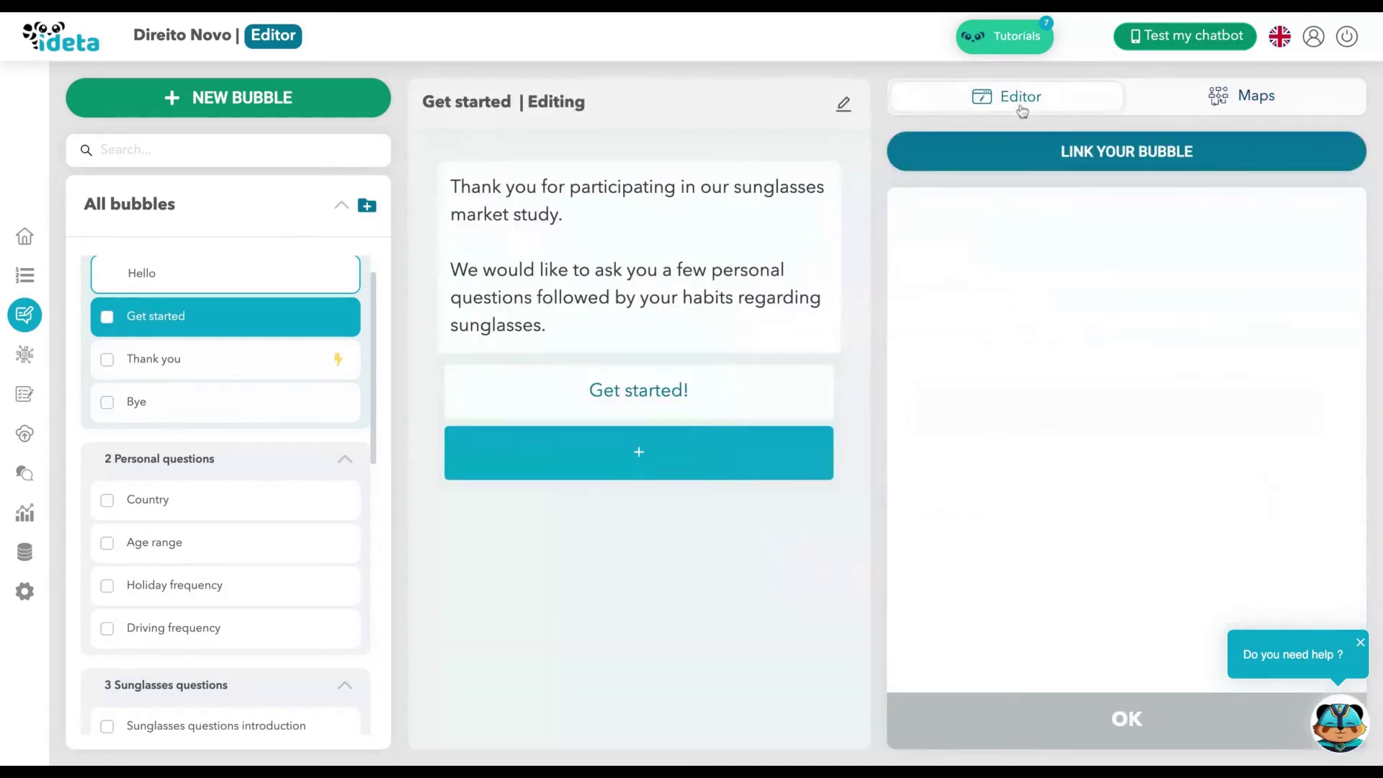
pyautogui.click(588, 290)
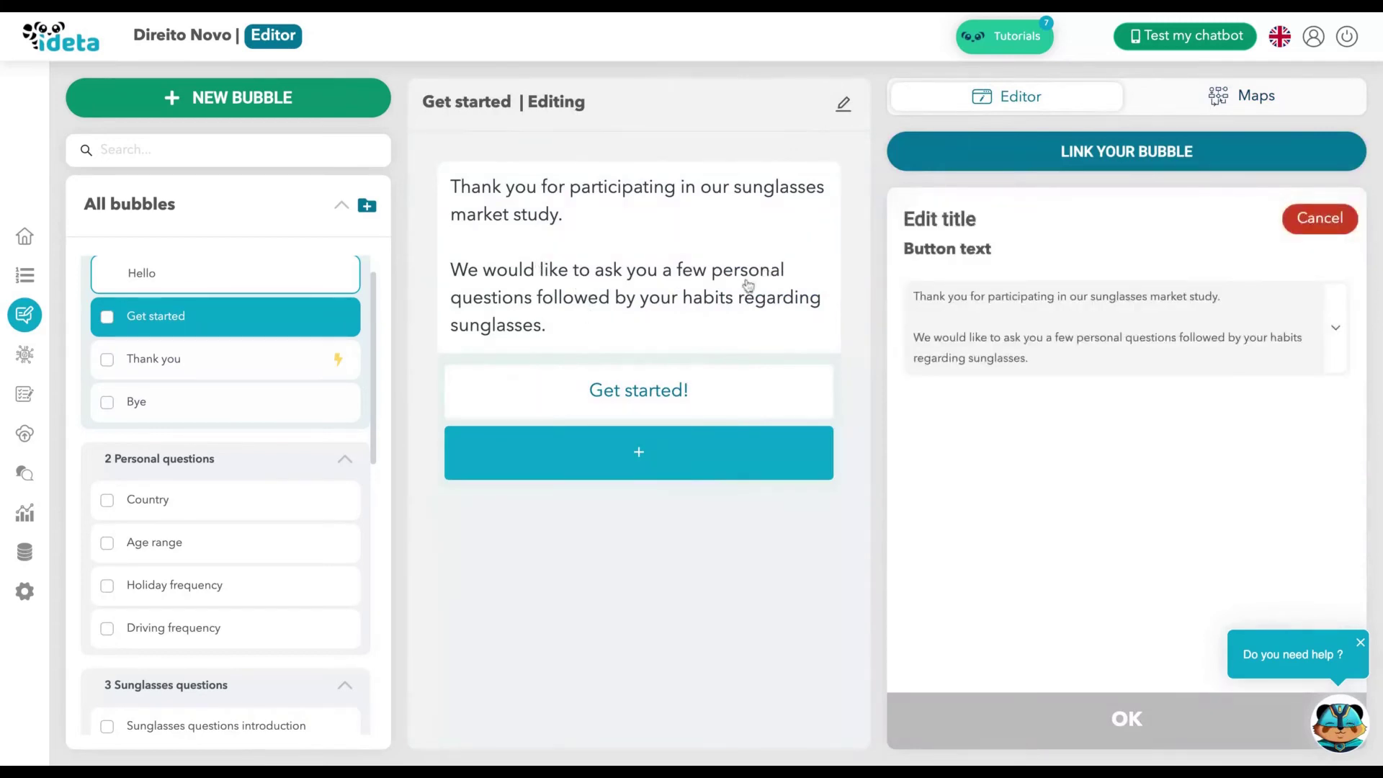
pyautogui.click(1195, 108)
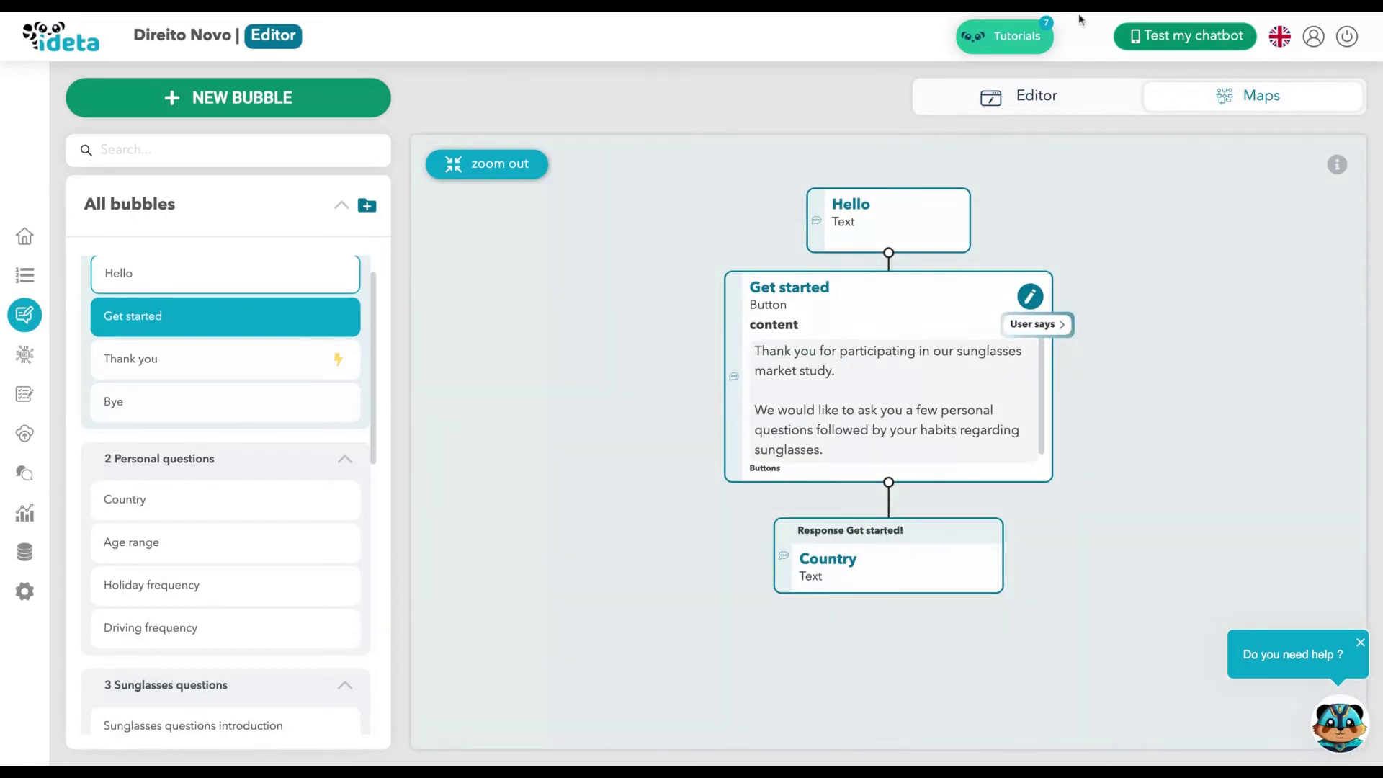
pyautogui.click(1002, 113)
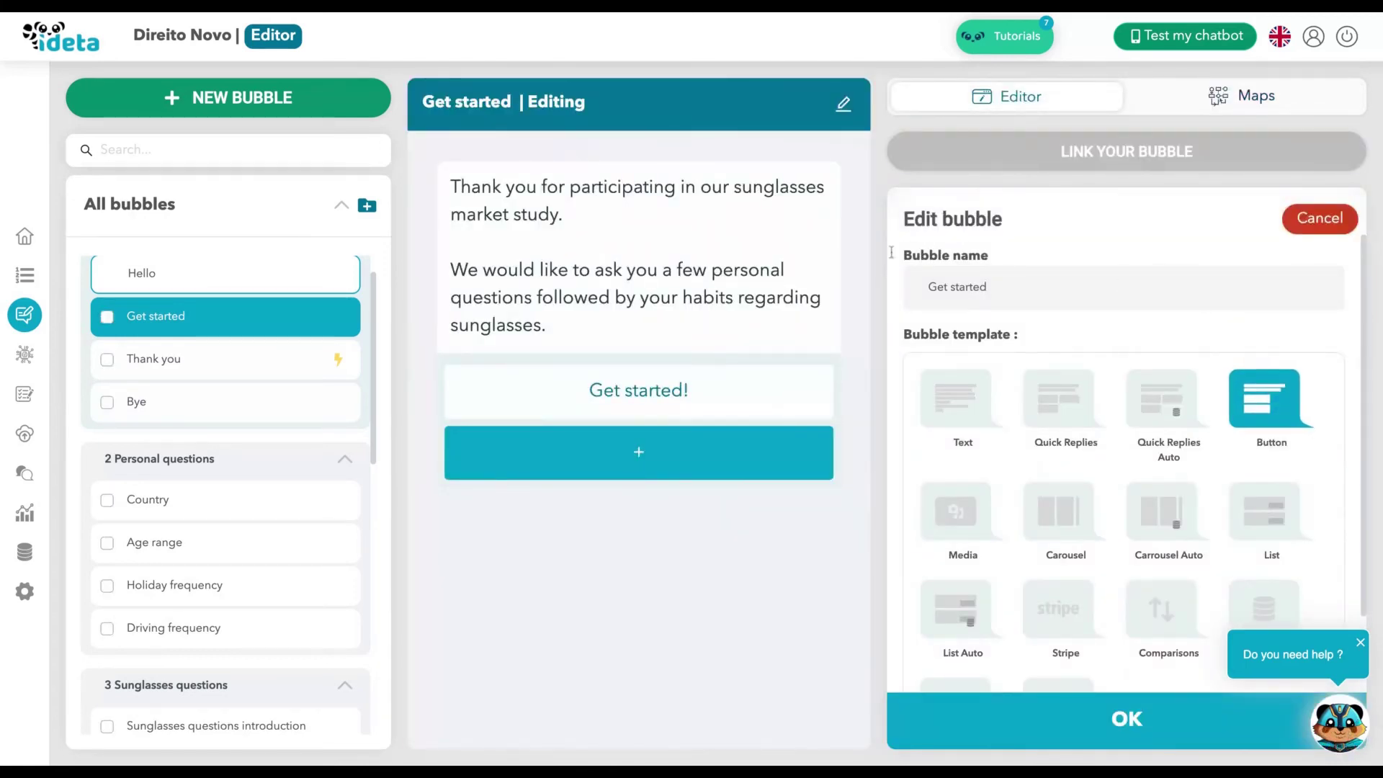
# - Shorten the Get started bubble's opening line to 'Thank you!'
pyautogui.click(1245, 412)
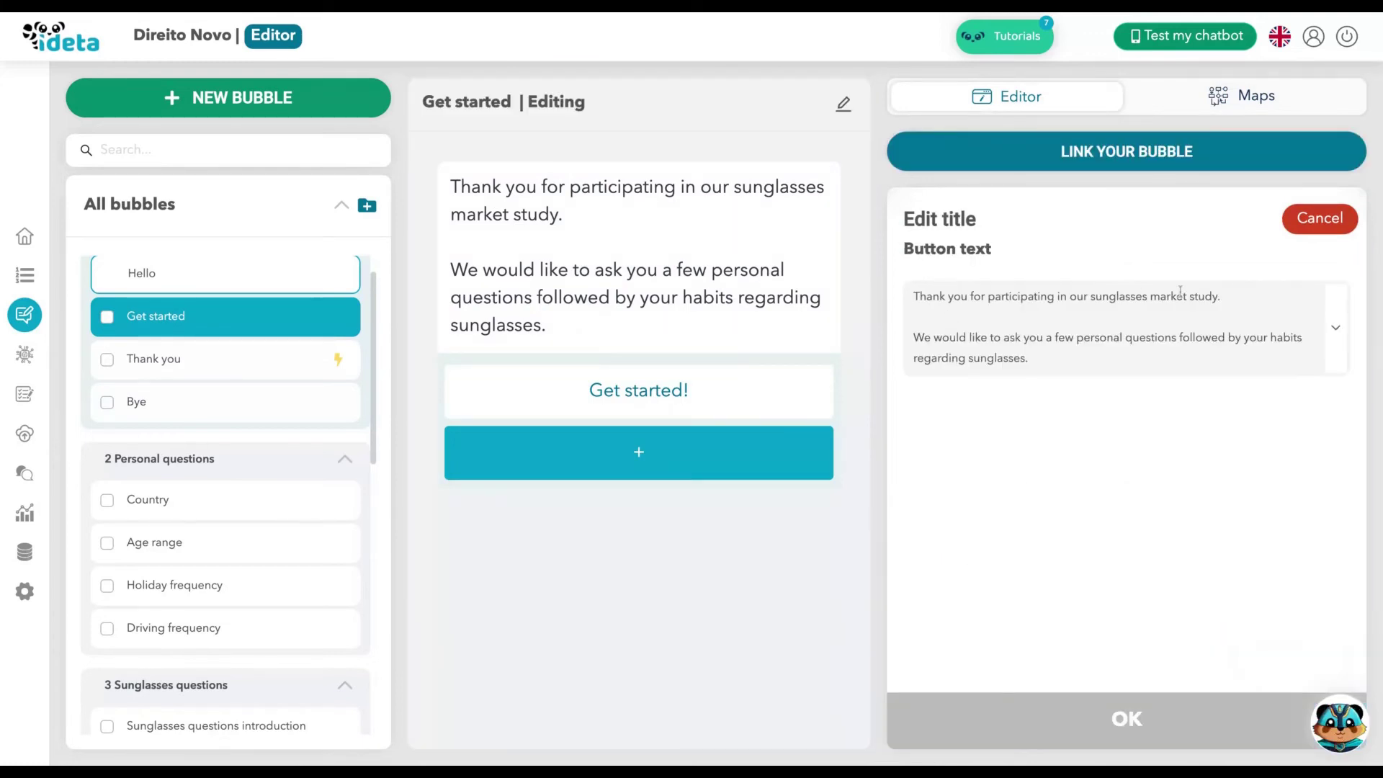
pyautogui.click(1227, 302)
pyautogui.hotkey('shift', 'Left')
pyautogui.hotkey('shift', 'Left')
pyautogui.hotkey('shift', 'Left')
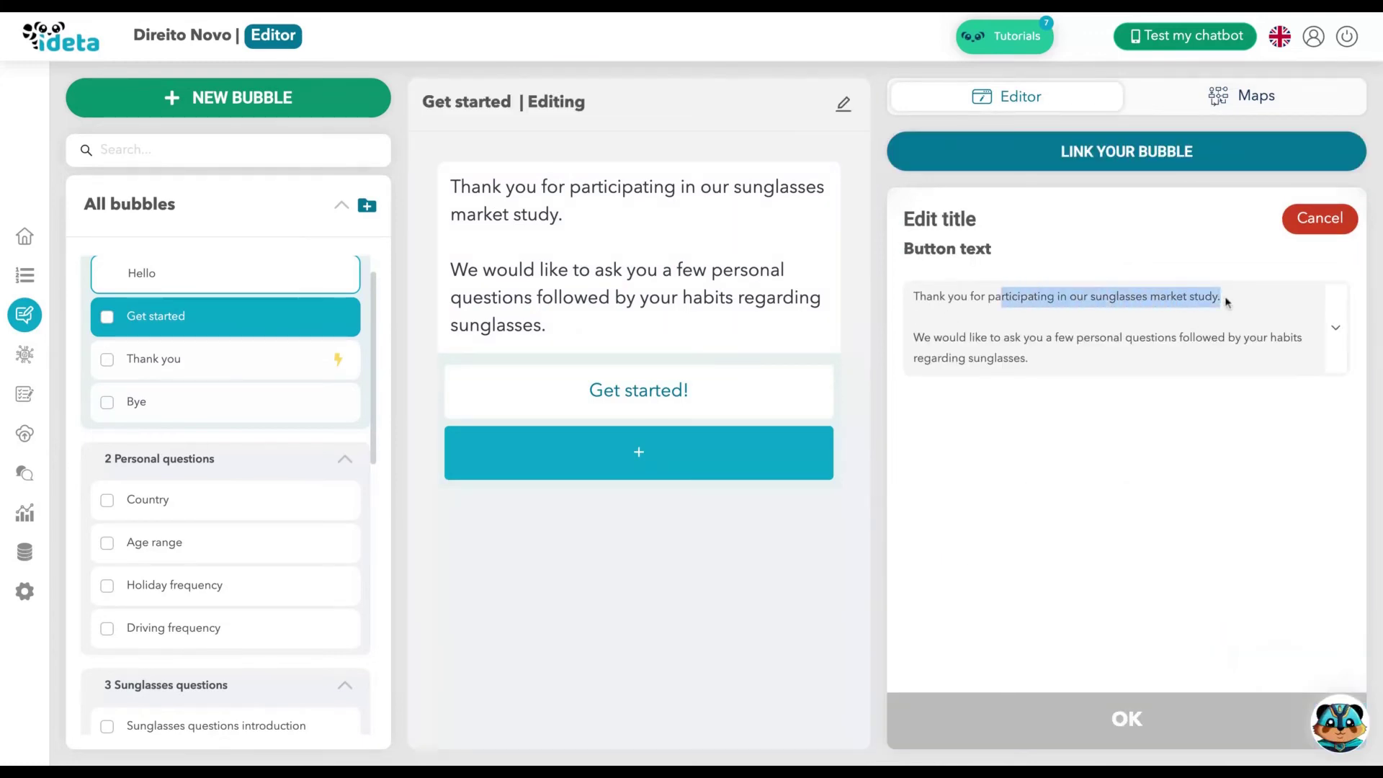
pyautogui.hotkey('shift', 'Left')
pyautogui.hotkey('shift', 'Left')
pyautogui.hotkey('shift', 'Left')
pyautogui.press('BackSpace')
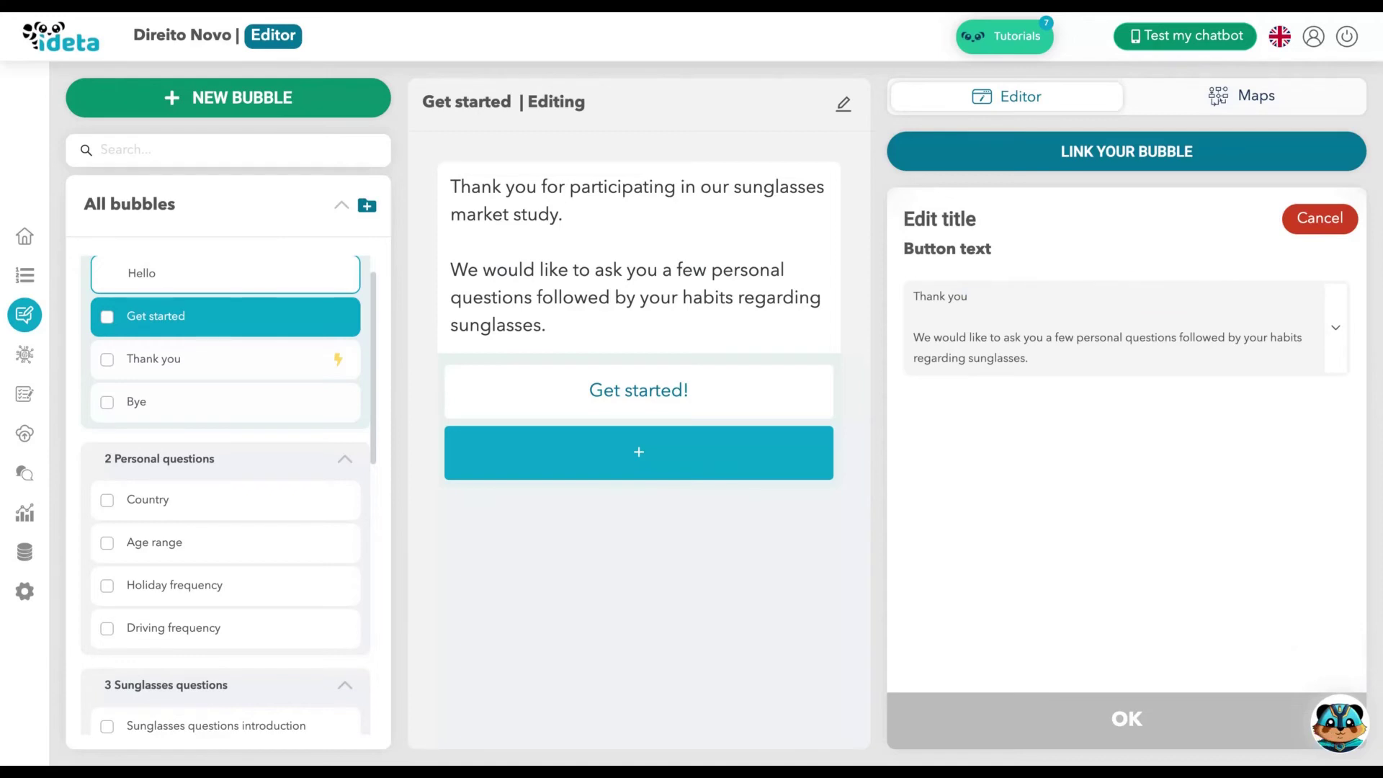
pyautogui.write('!')
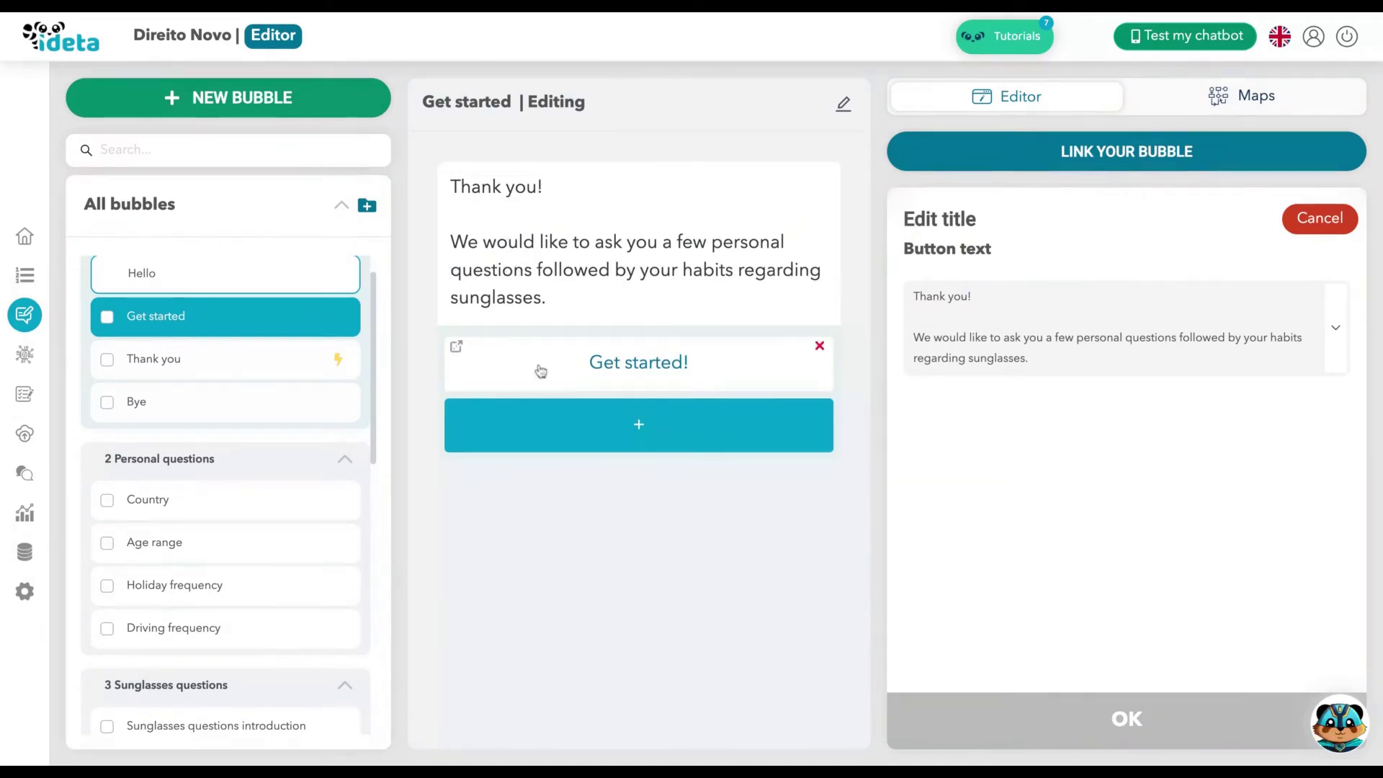
# - Retitle the 'Get started!' answer button to 'Start!'
pyautogui.click(555, 363)
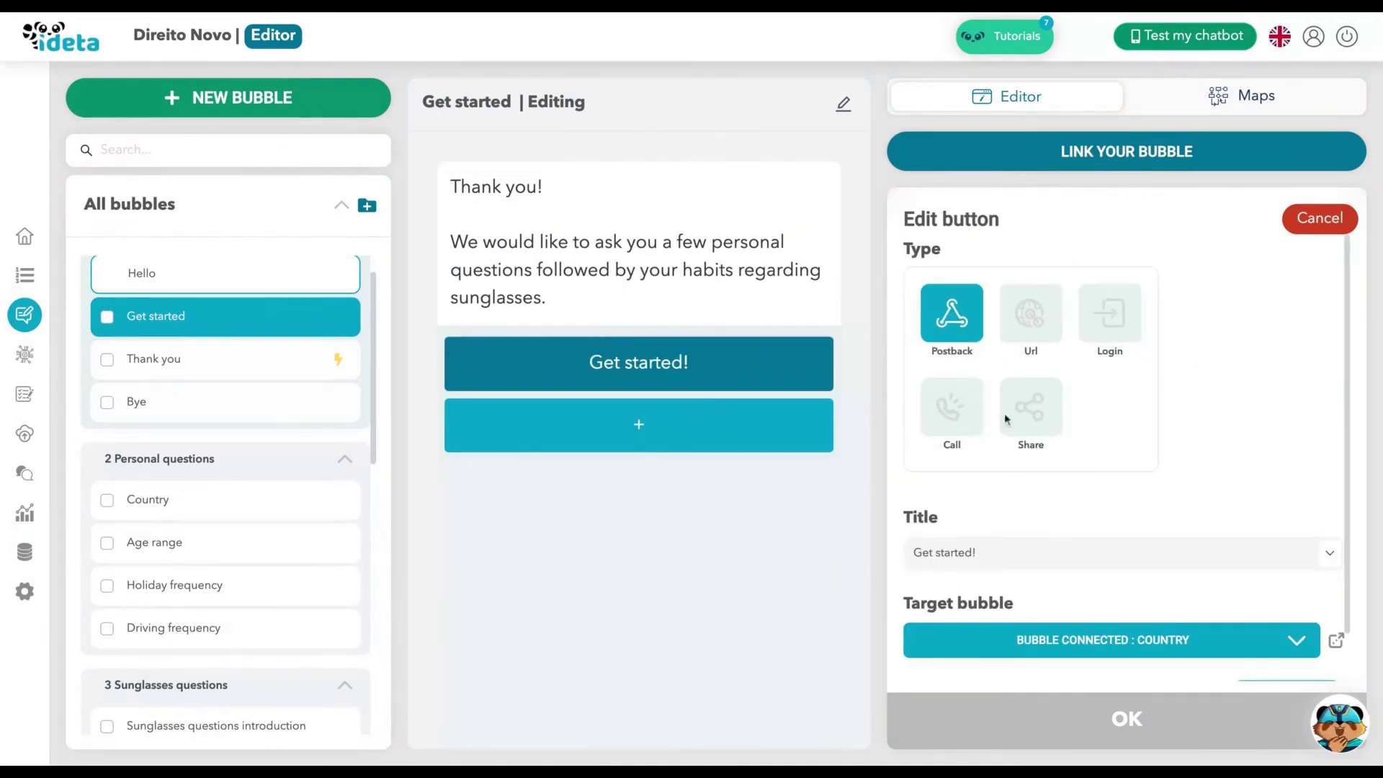
pyautogui.scroll(-2, 1043, 450)
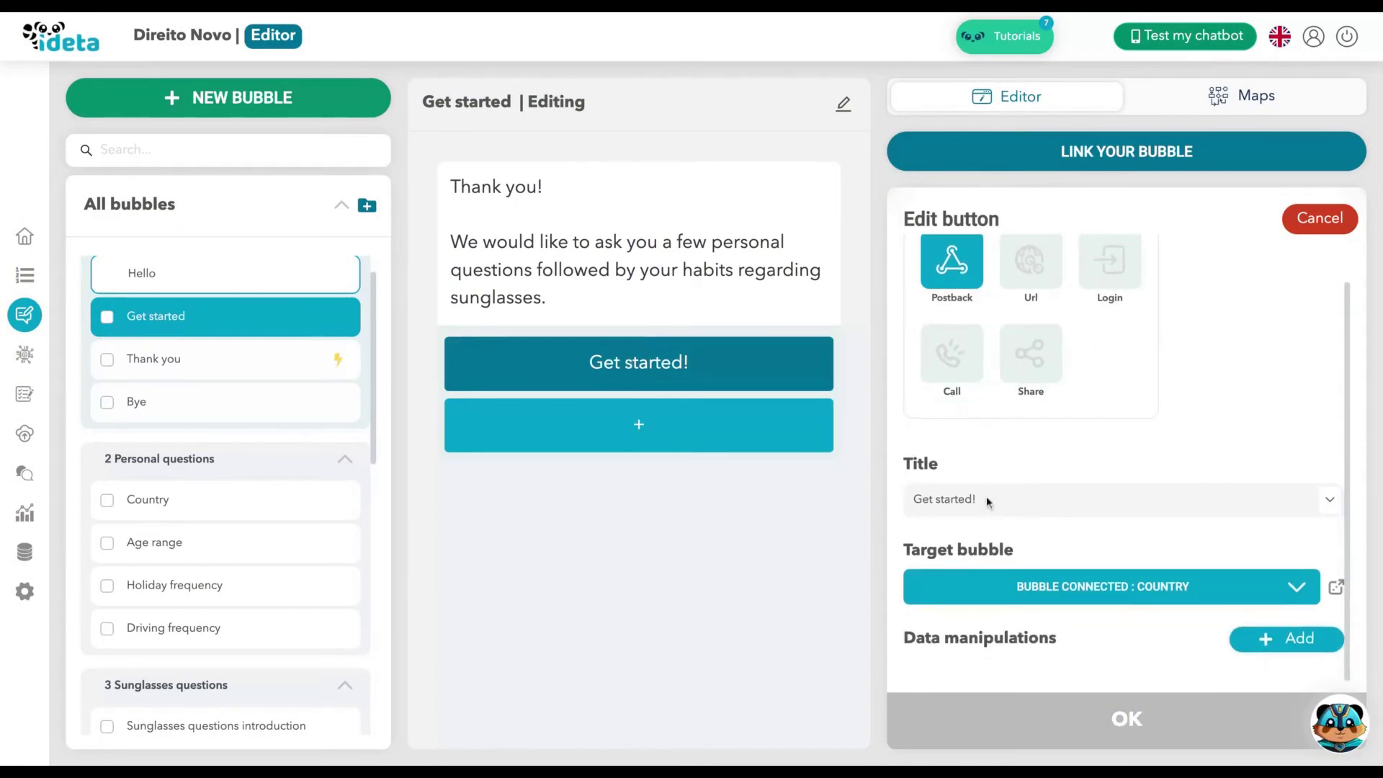
pyautogui.hotkey('ctrl', 'shift', 'Left')
pyautogui.hotkey('ctrl', 'shift', 'Left')
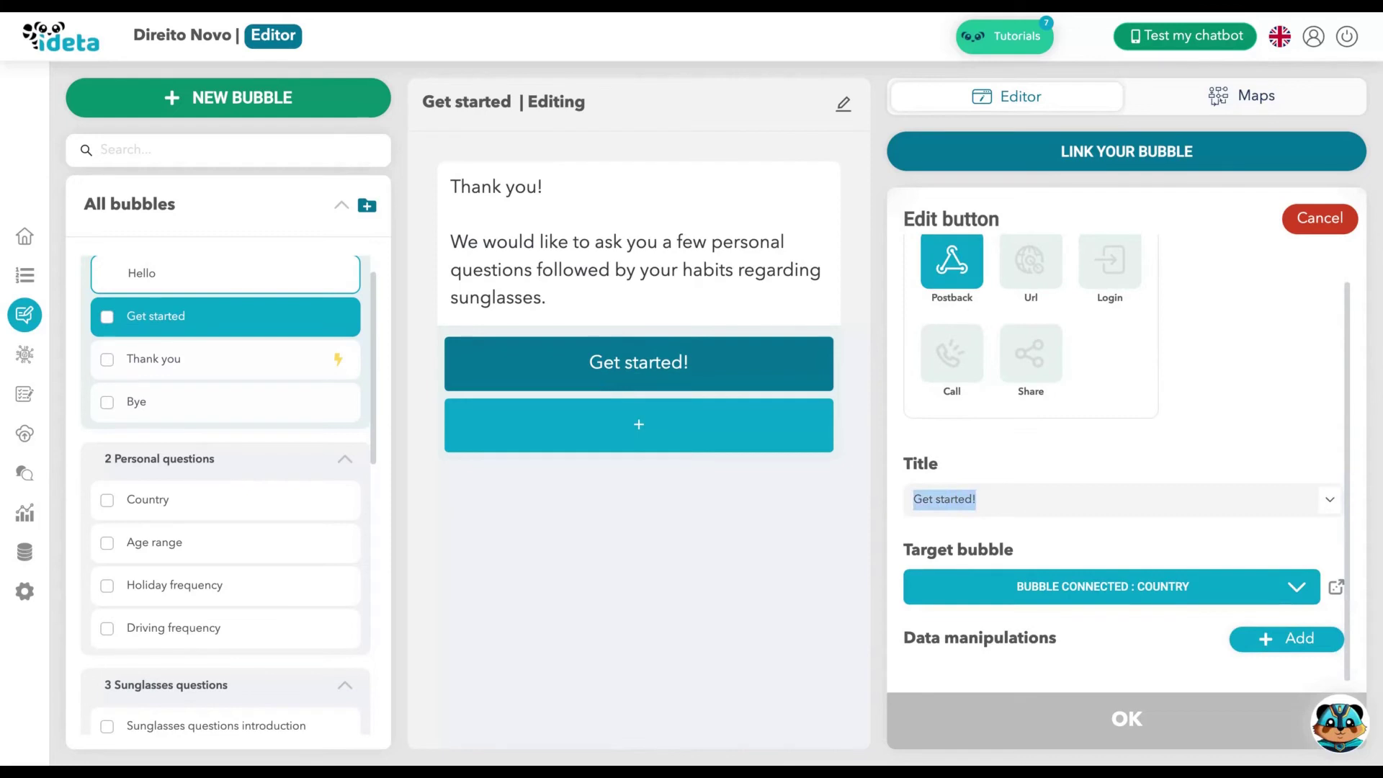
pyautogui.write('Start!')
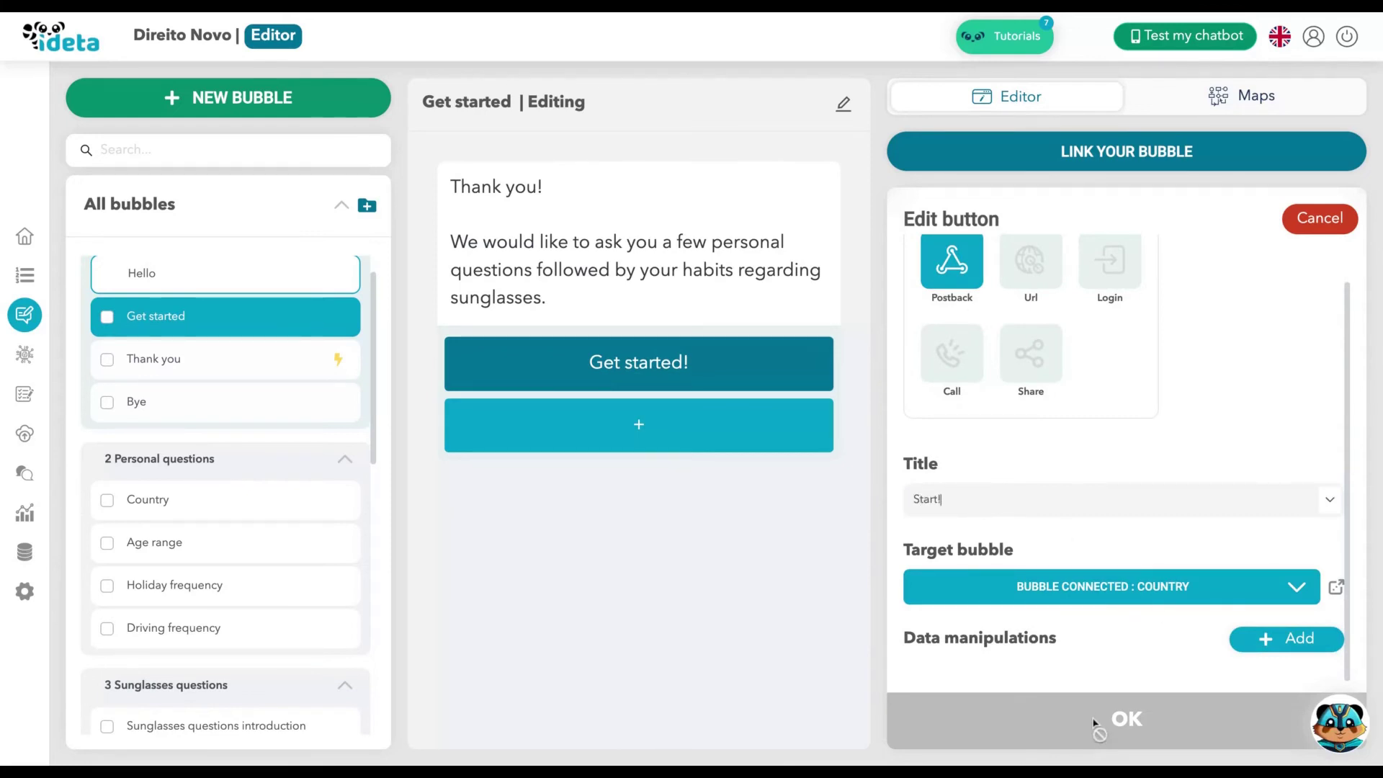
pyautogui.click(1128, 723)
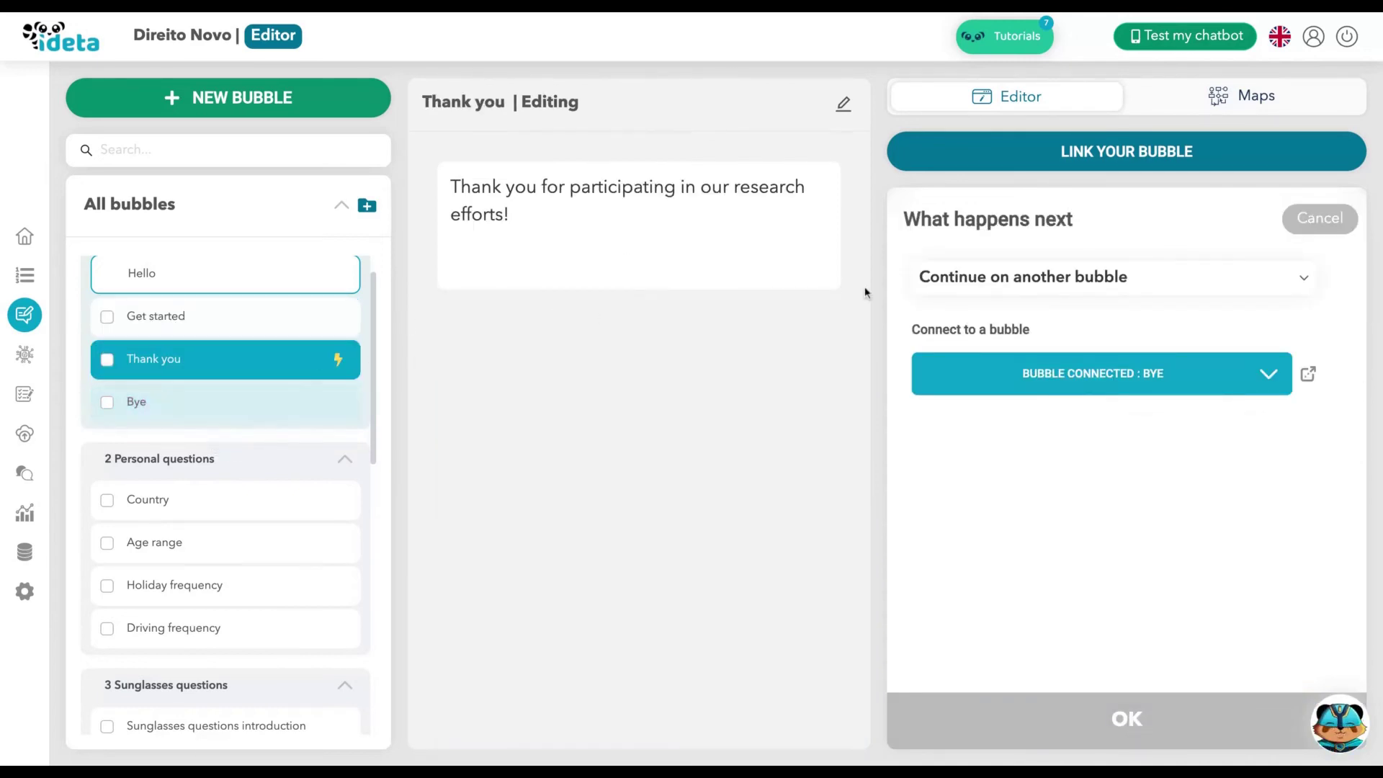
# - Step through the Bye, Country, Age range, Holiday frequency and Driving frequency bubbles
pyautogui.click(212, 407)
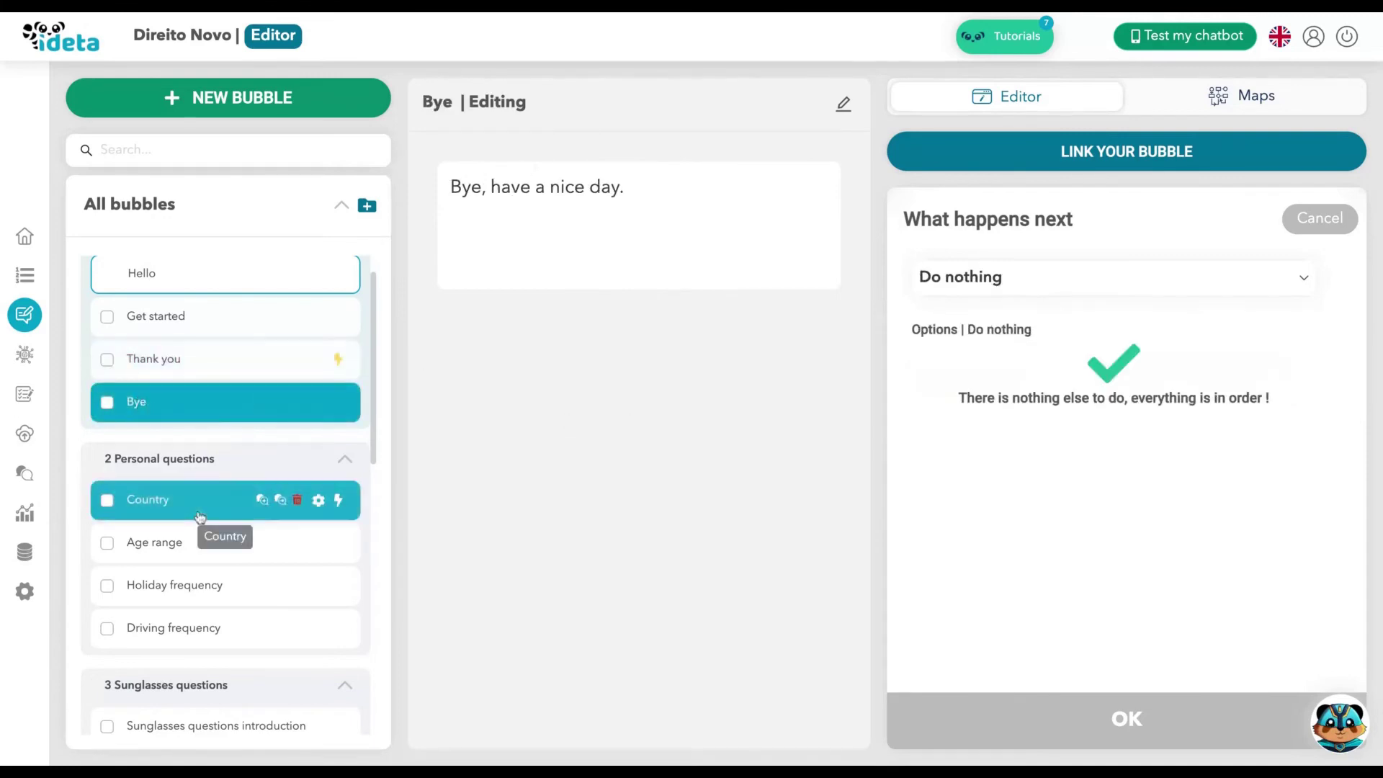
pyautogui.scroll(-1, 199, 515)
pyautogui.click(180, 421)
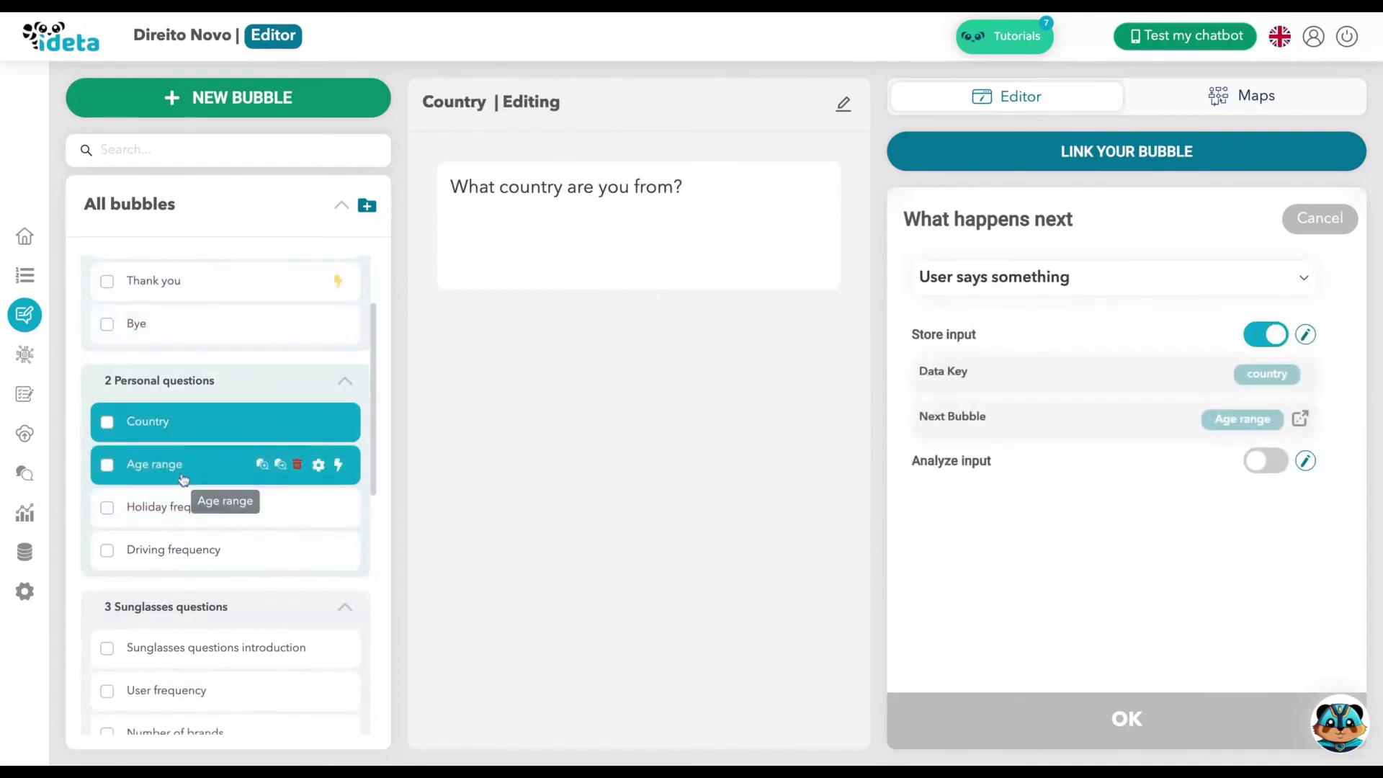
pyautogui.click(183, 466)
pyautogui.click(184, 508)
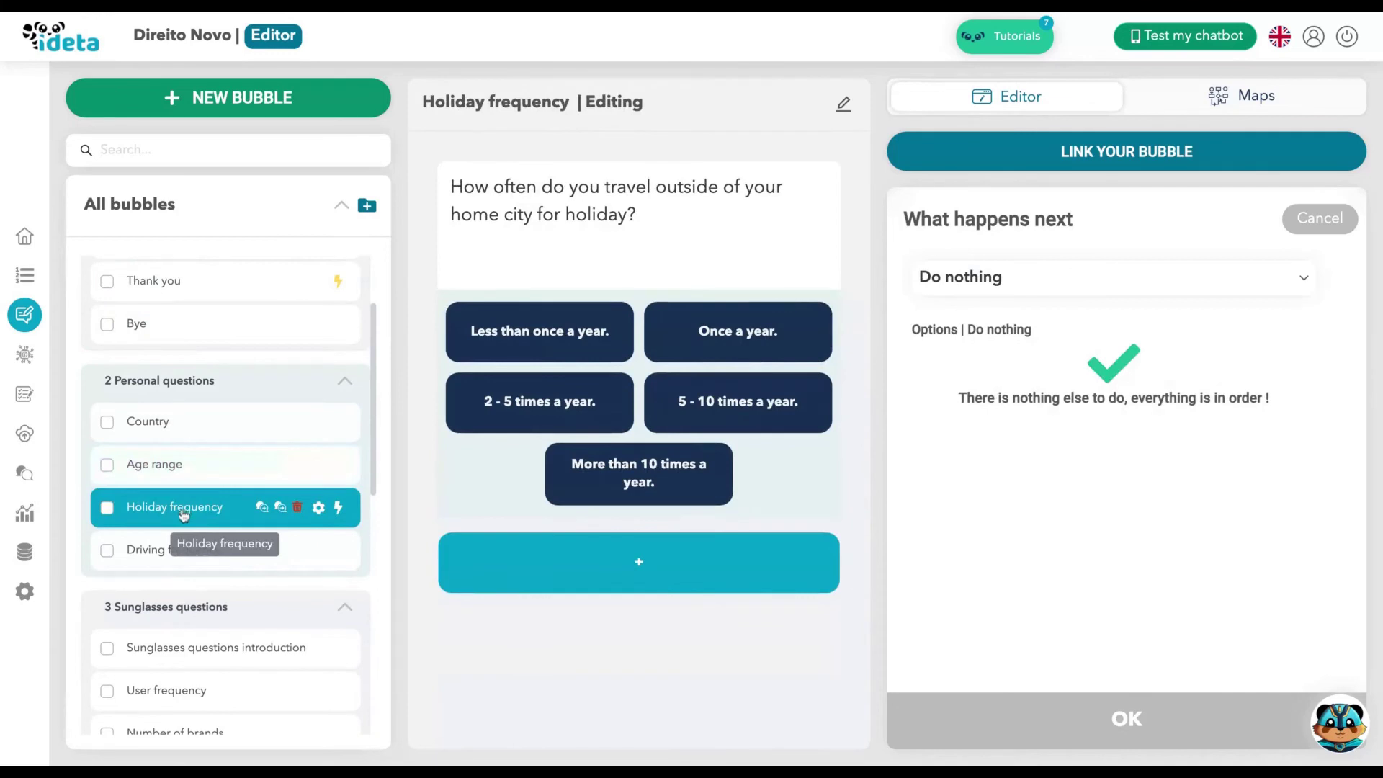
pyautogui.click(180, 551)
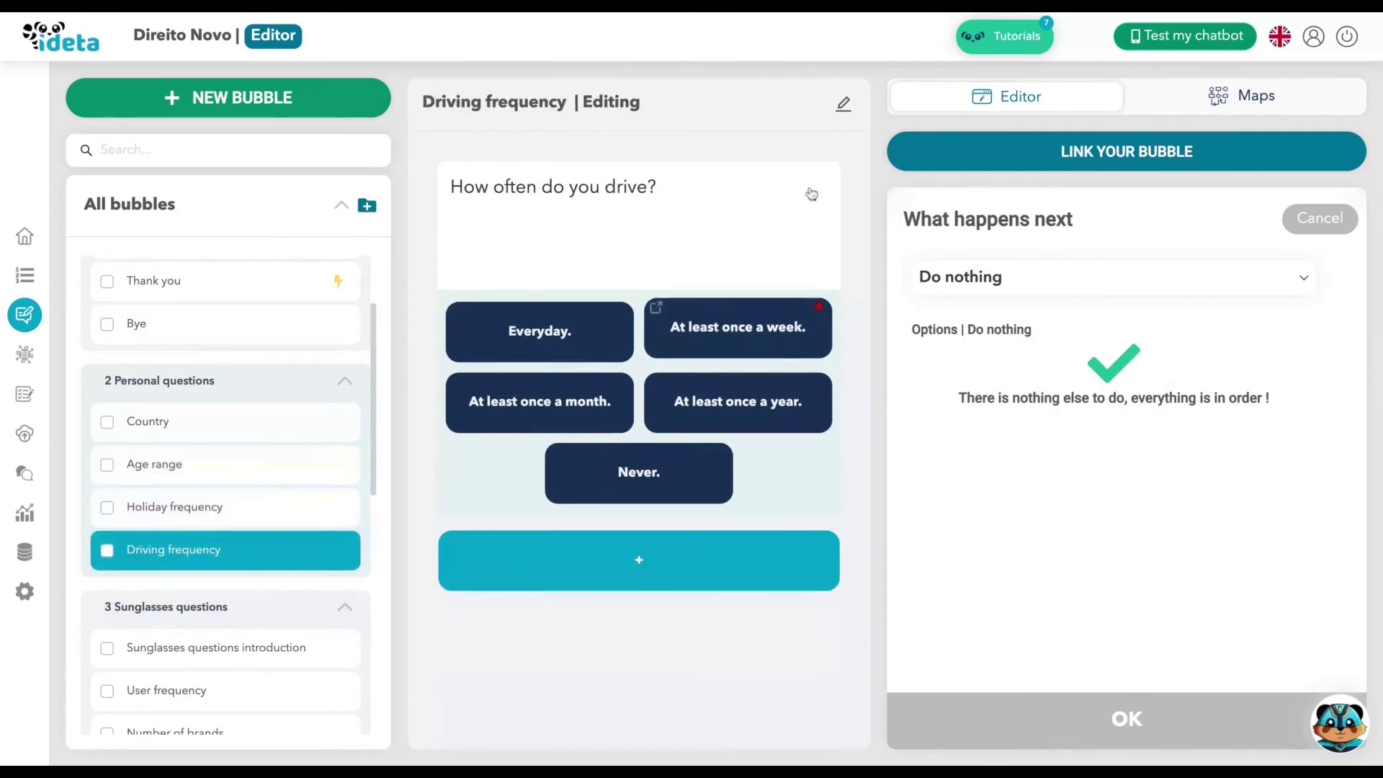
# - Review the Driving frequency bubble's settings and show it on the flow map
pyautogui.click(855, 105)
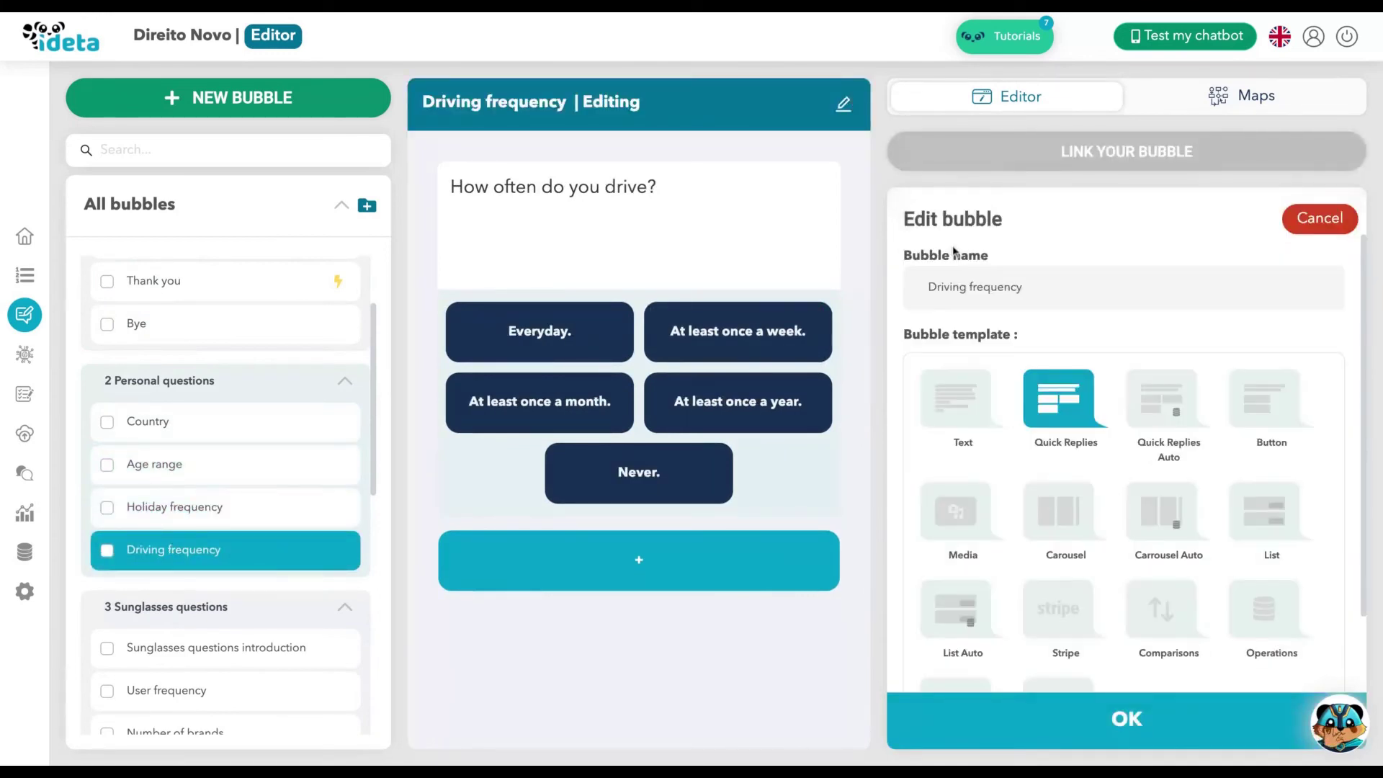
pyautogui.scroll(-1, 1031, 479)
pyautogui.scroll(-1, 1030, 479)
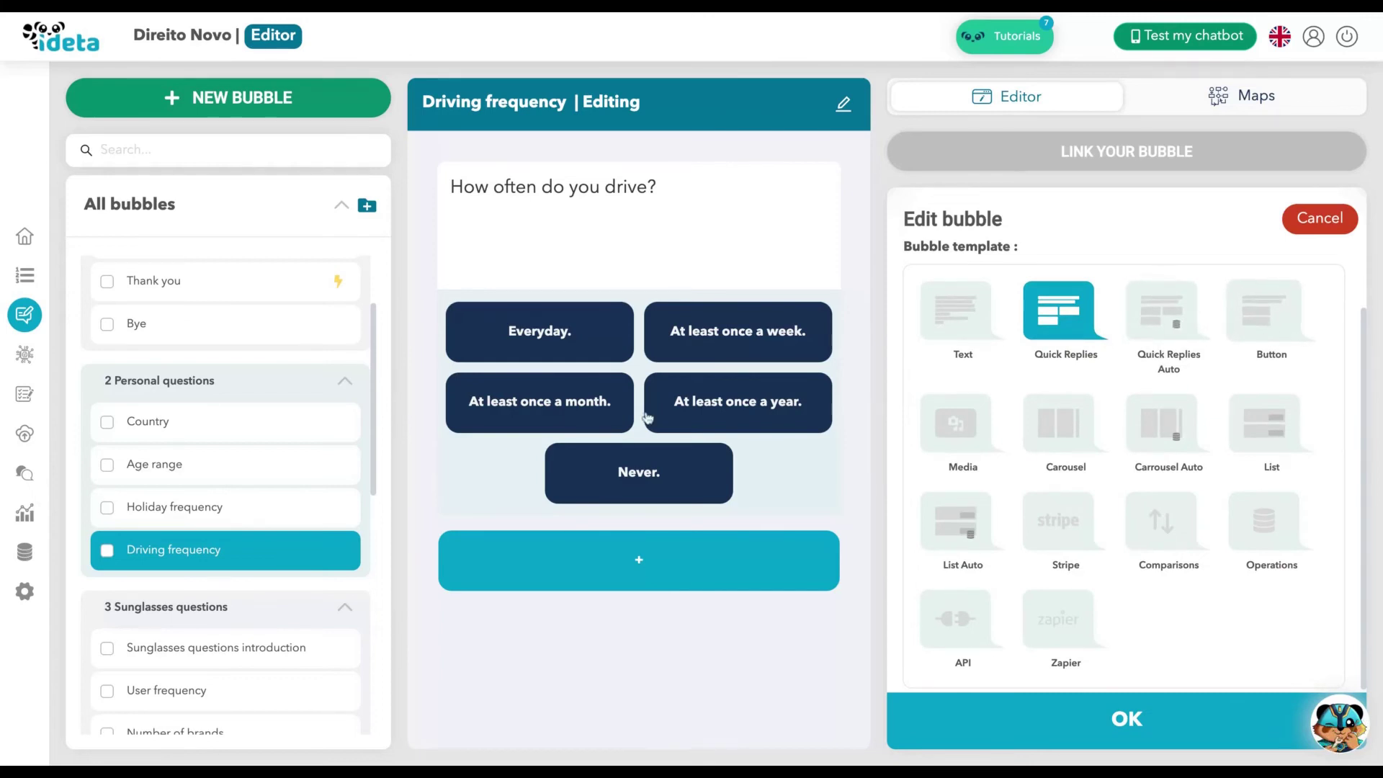
pyautogui.scroll(2, 318, 469)
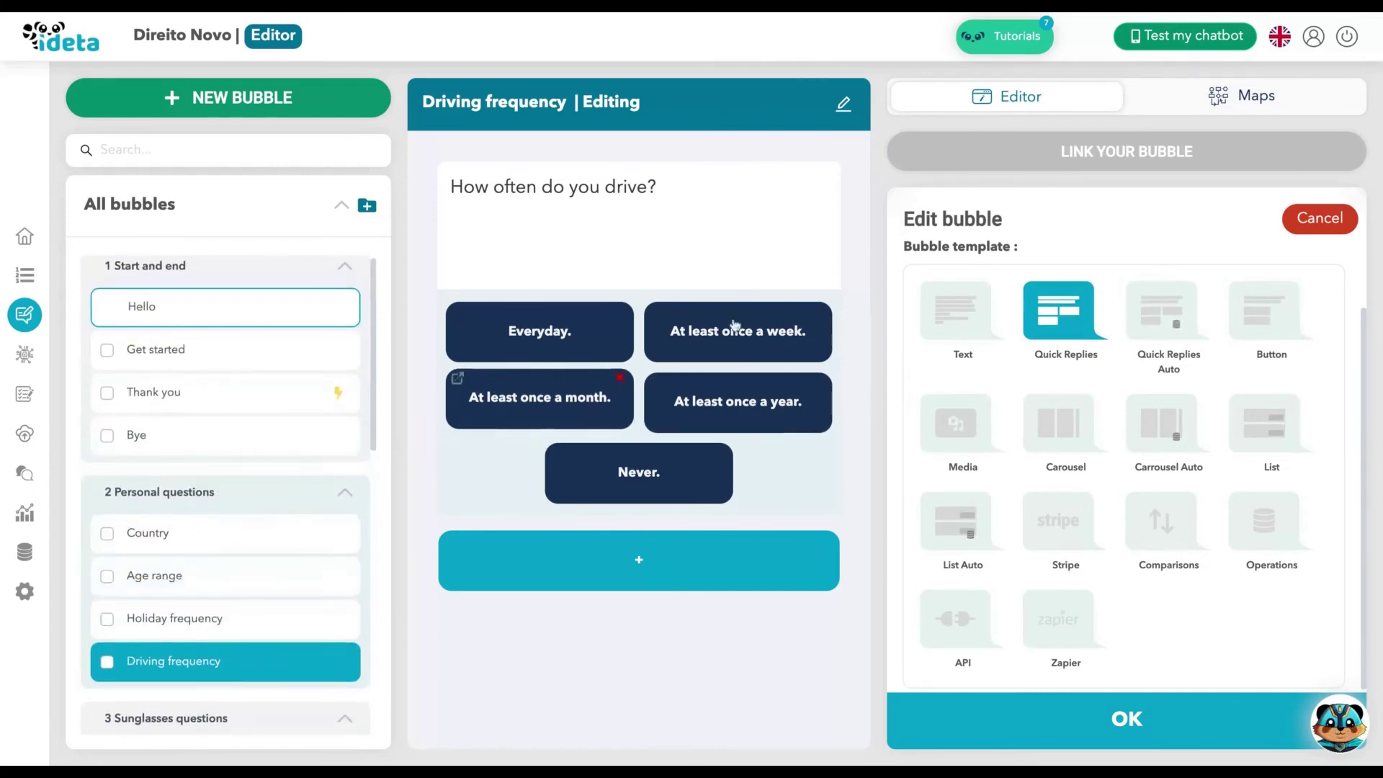
pyautogui.click(1203, 106)
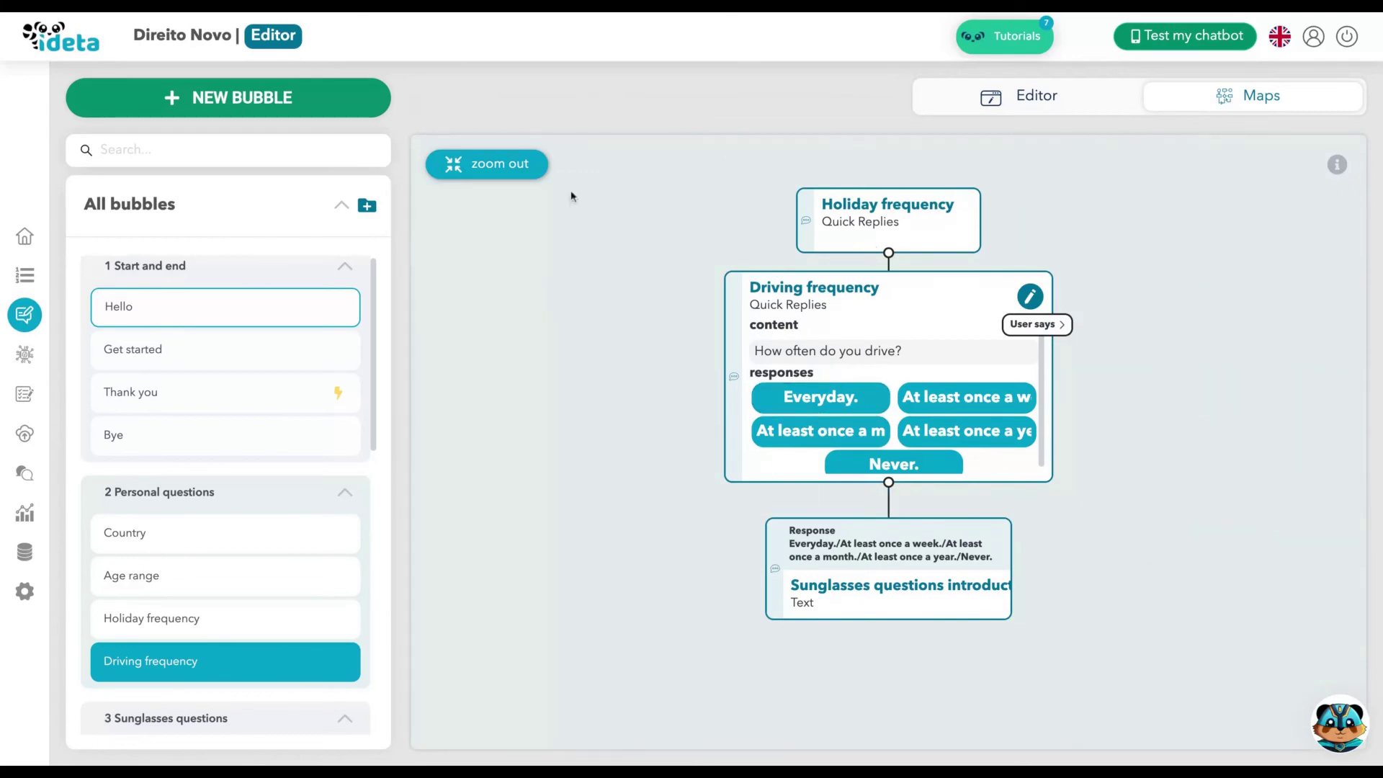
# - Reload the editor via Onboarding and Edit, then open the NLP page
pyautogui.click(24, 276)
pyautogui.click(20, 322)
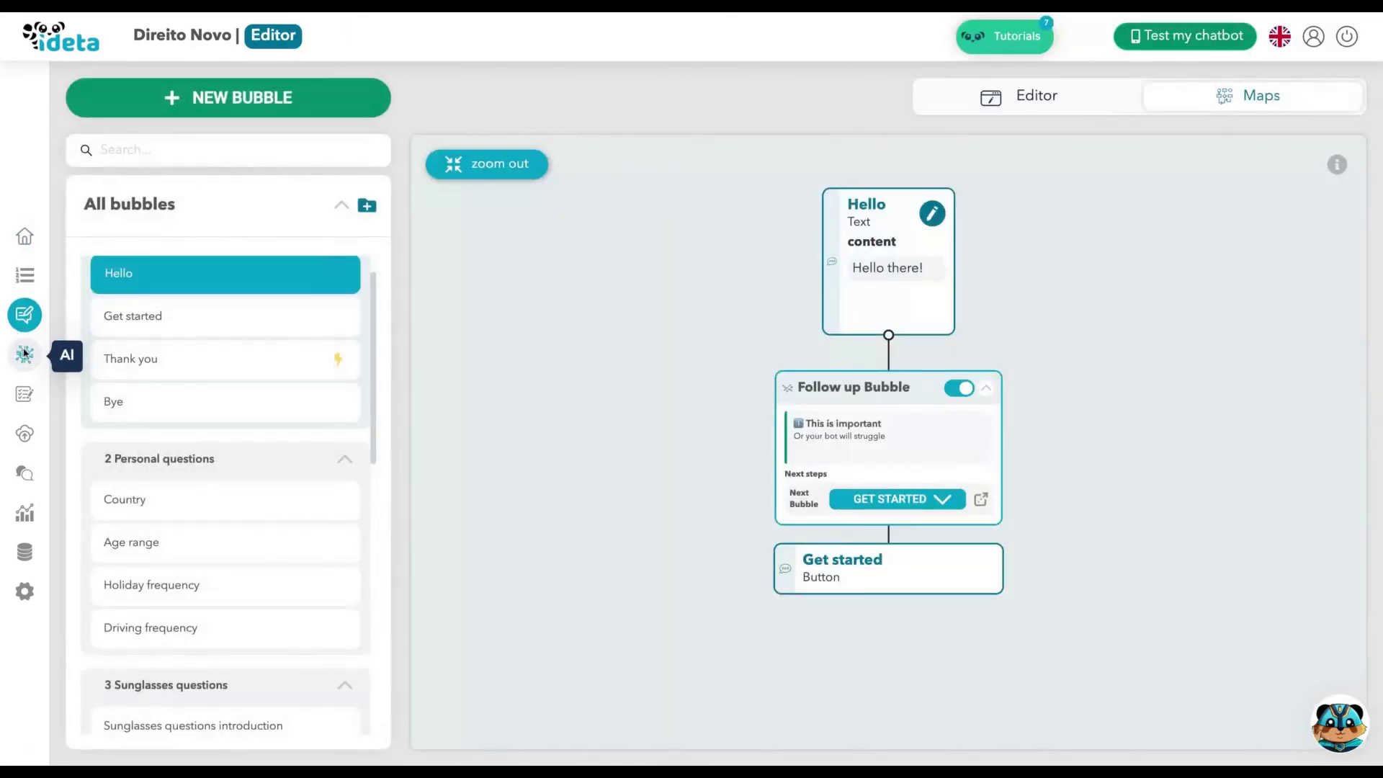
pyautogui.click(25, 353)
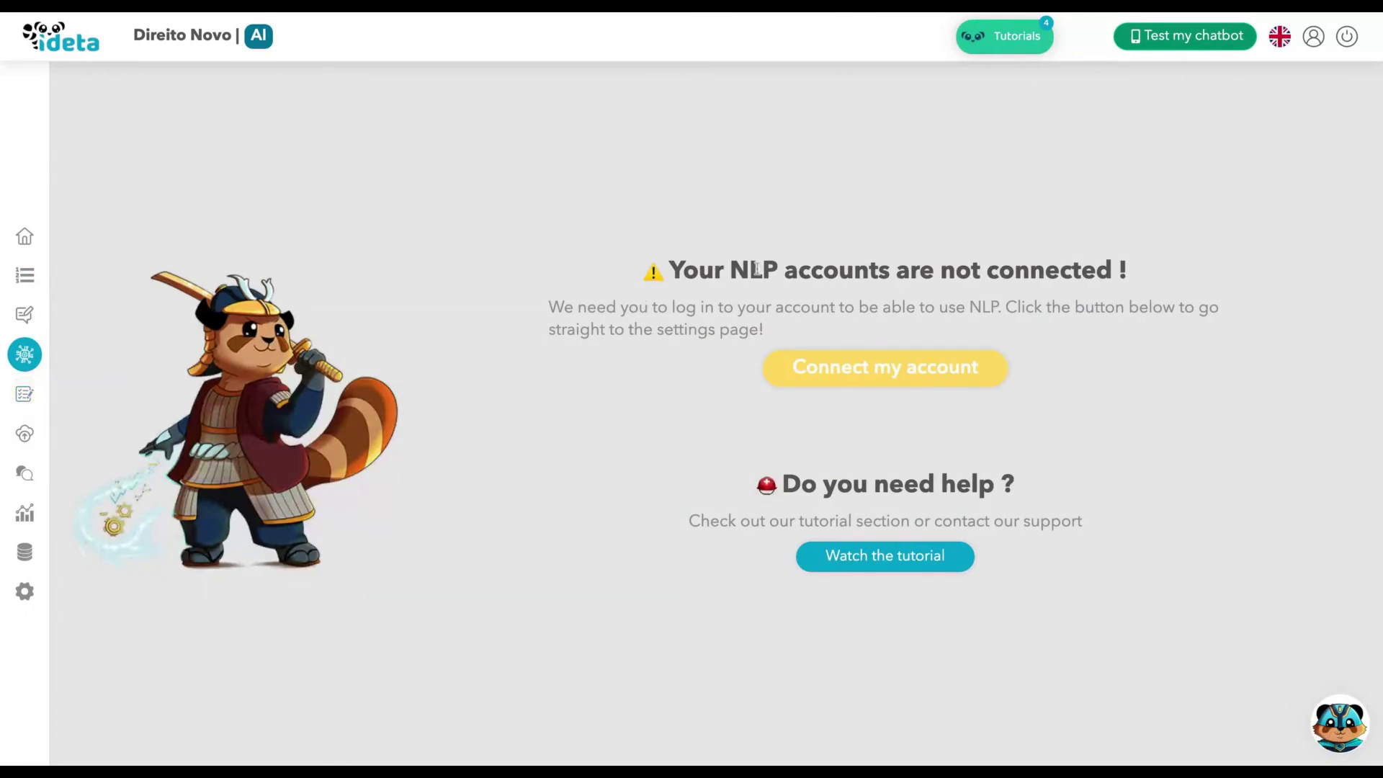
# - Note the 'no NLP accounts connected' warning, then open the Testing chat
pyautogui.moveTo(766, 269); pyautogui.dragTo(1128, 274)
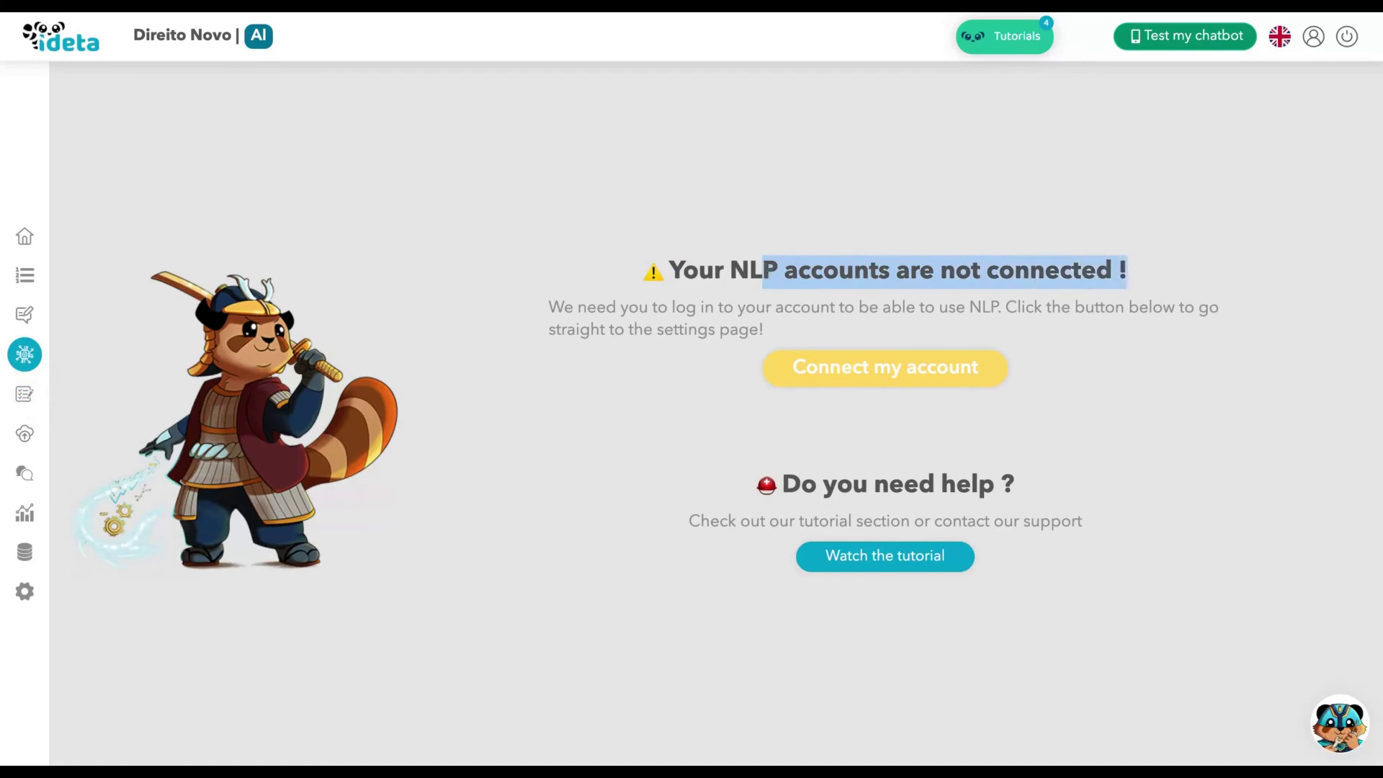
pyautogui.click(24, 394)
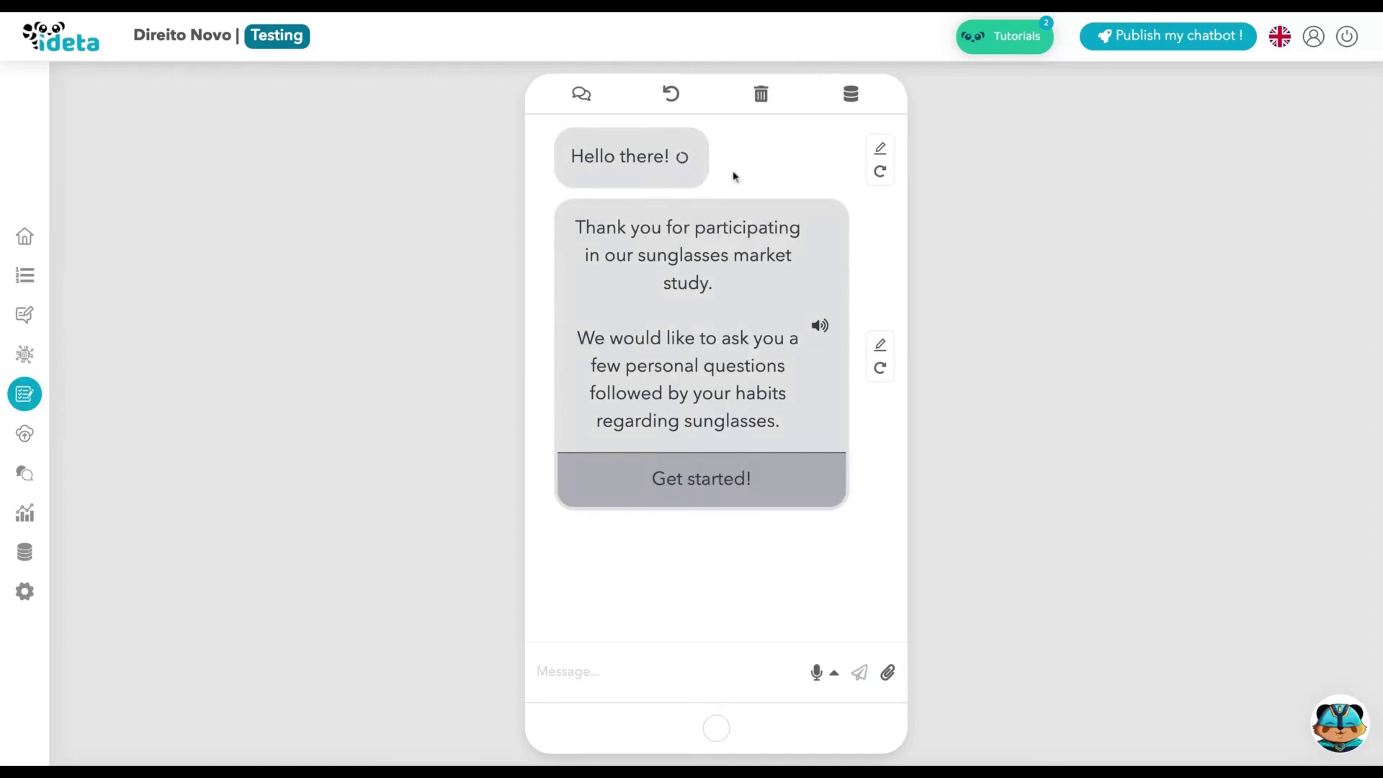
# - Answer the test survey with Get started, Brazil, 18 - 30 and Everyday
pyautogui.moveTo(662, 229); pyautogui.dragTo(759, 283)
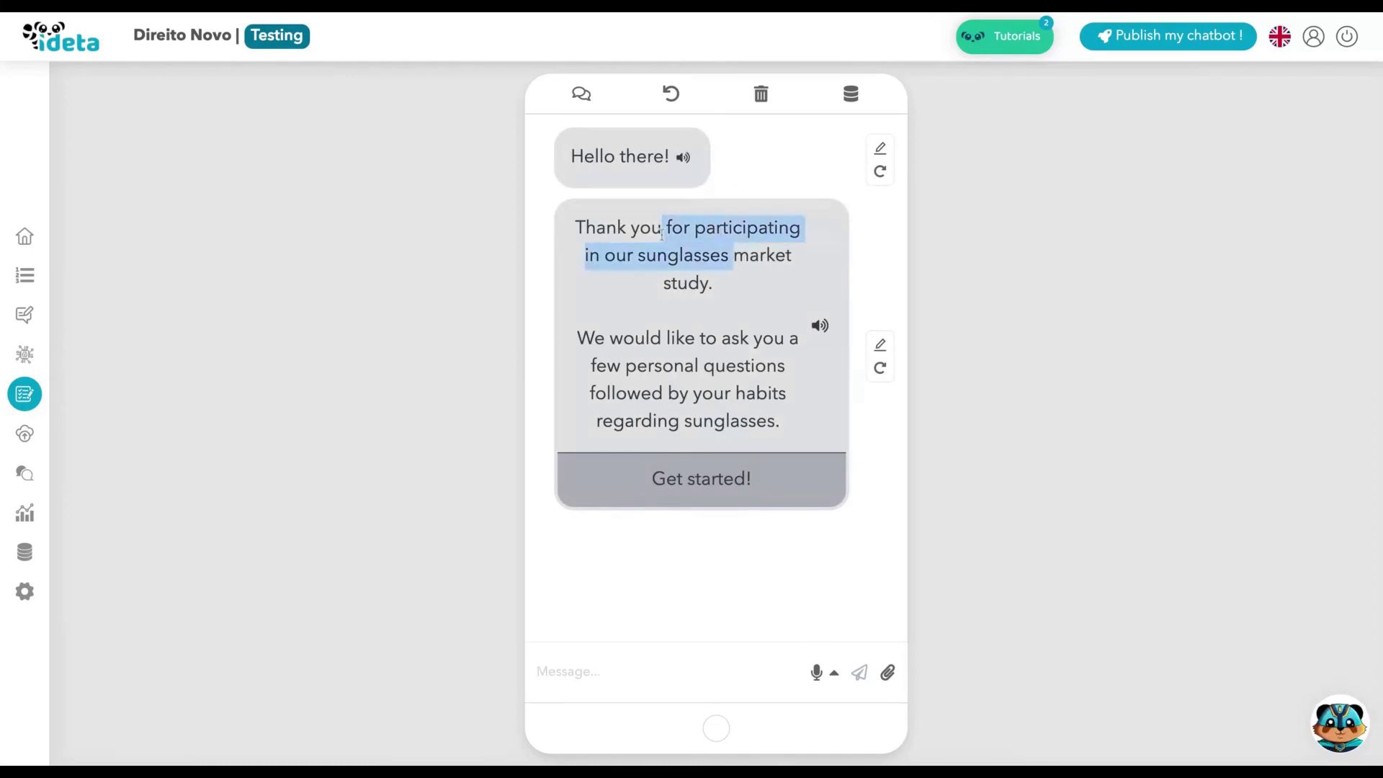
pyautogui.click(669, 478)
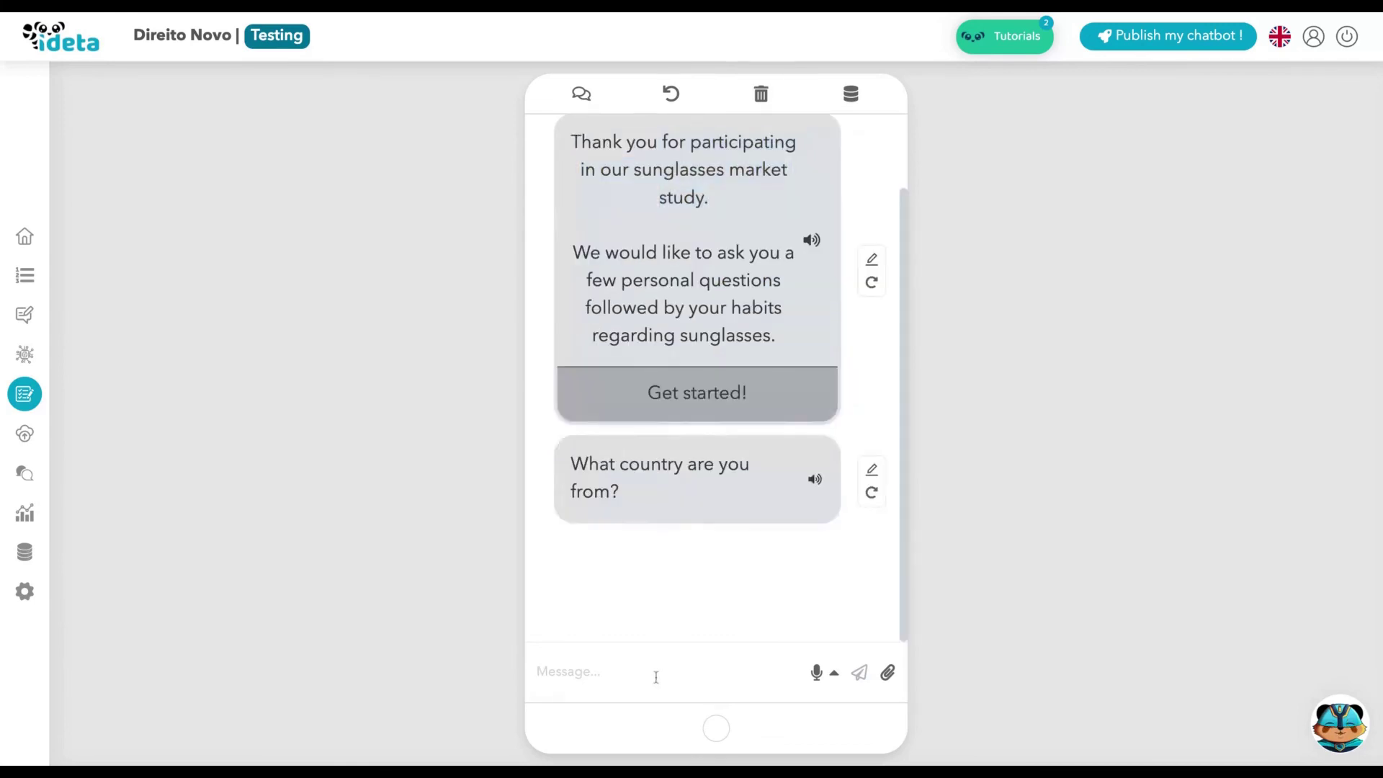
pyautogui.write('Brazil')
pyautogui.press('Return')
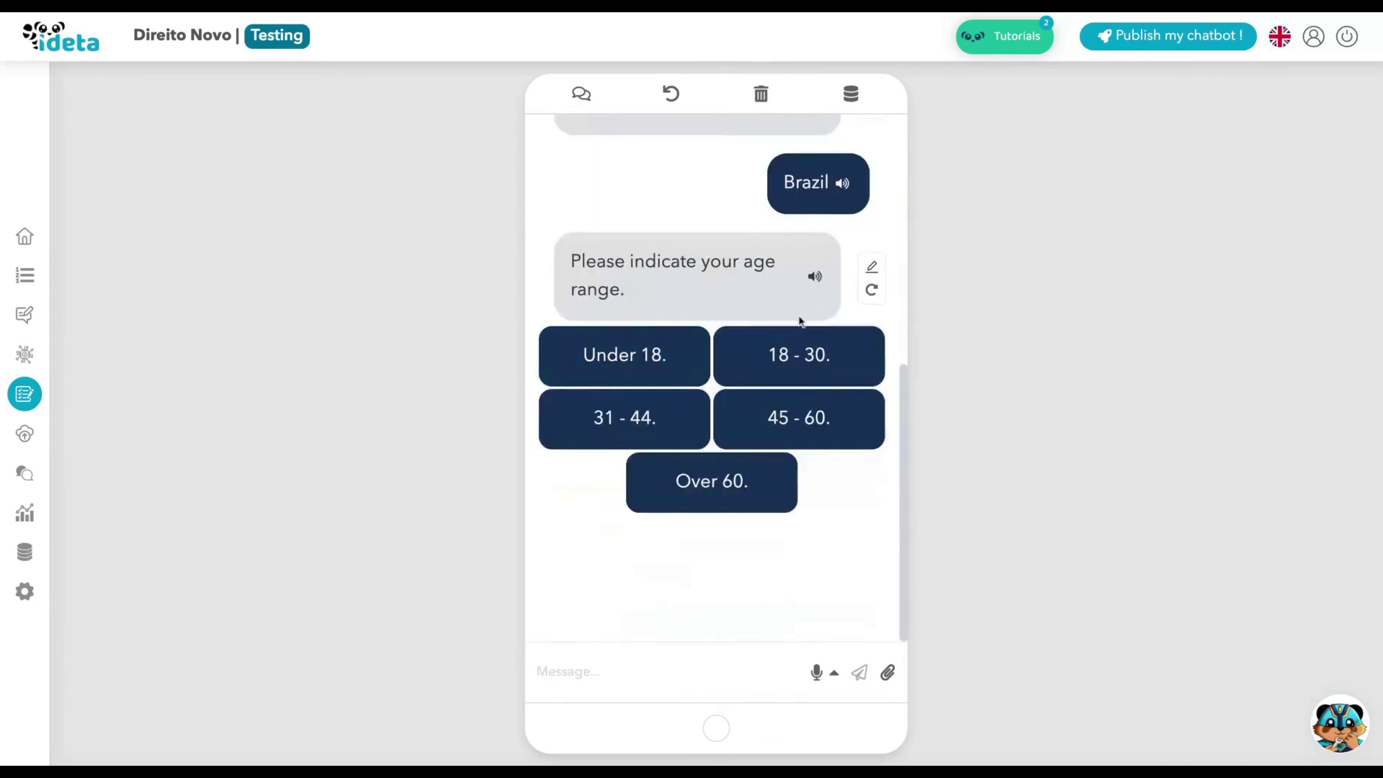
pyautogui.click(803, 350)
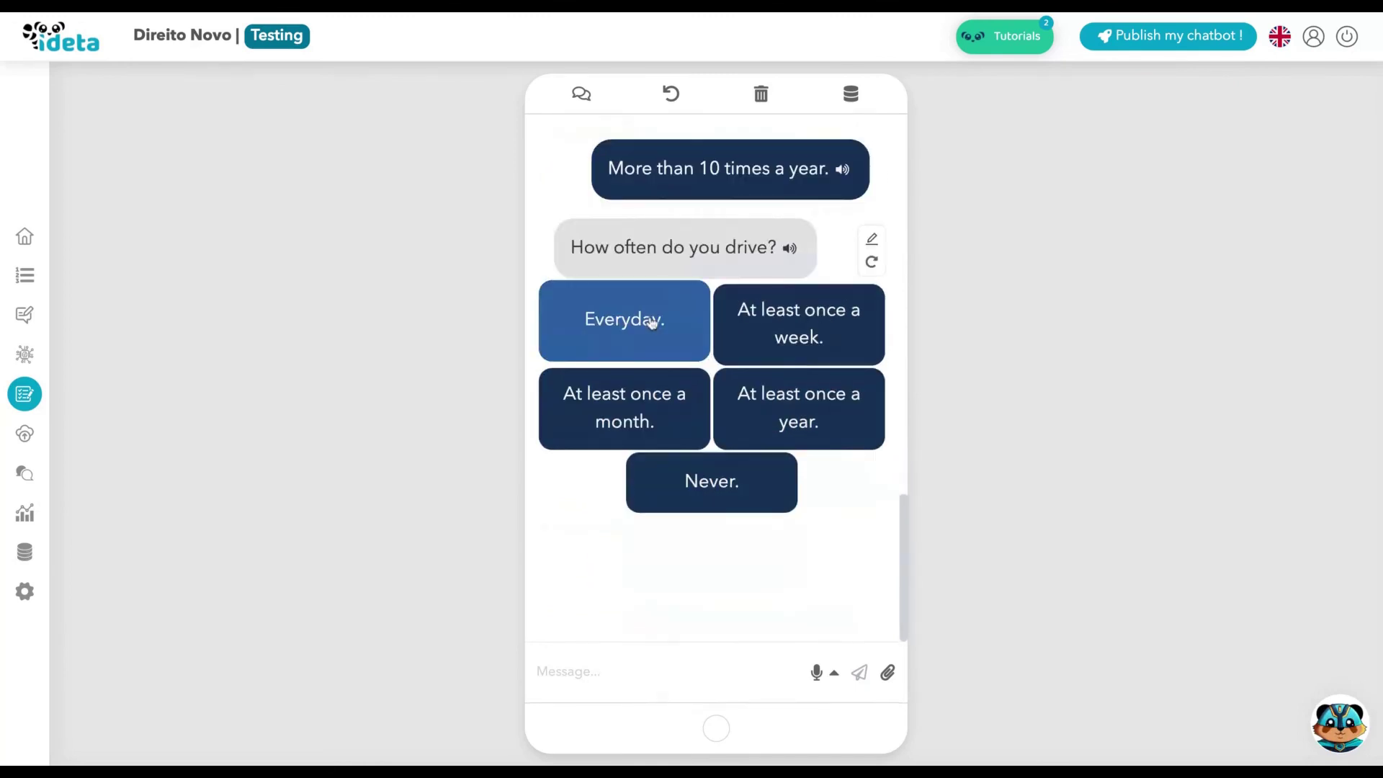
pyautogui.click(650, 322)
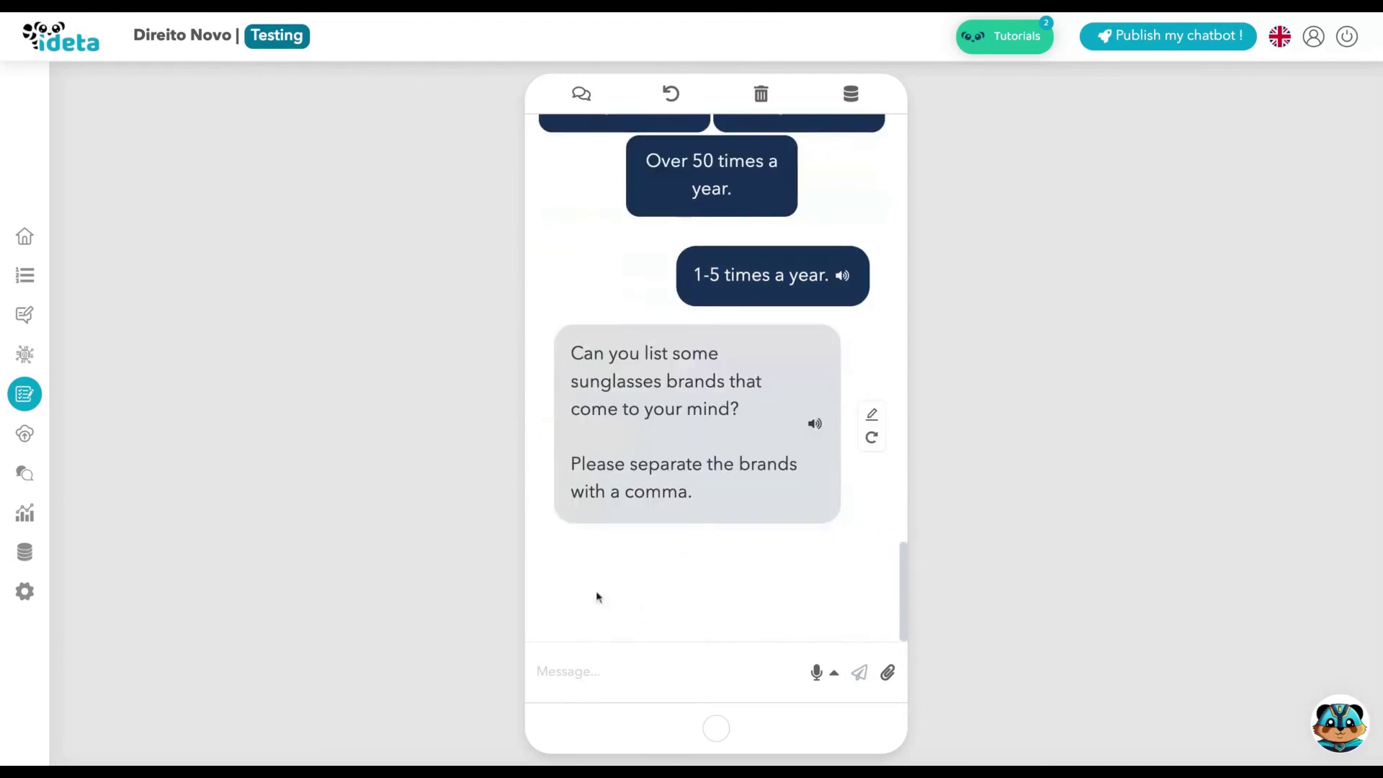
pyautogui.click(25, 433)
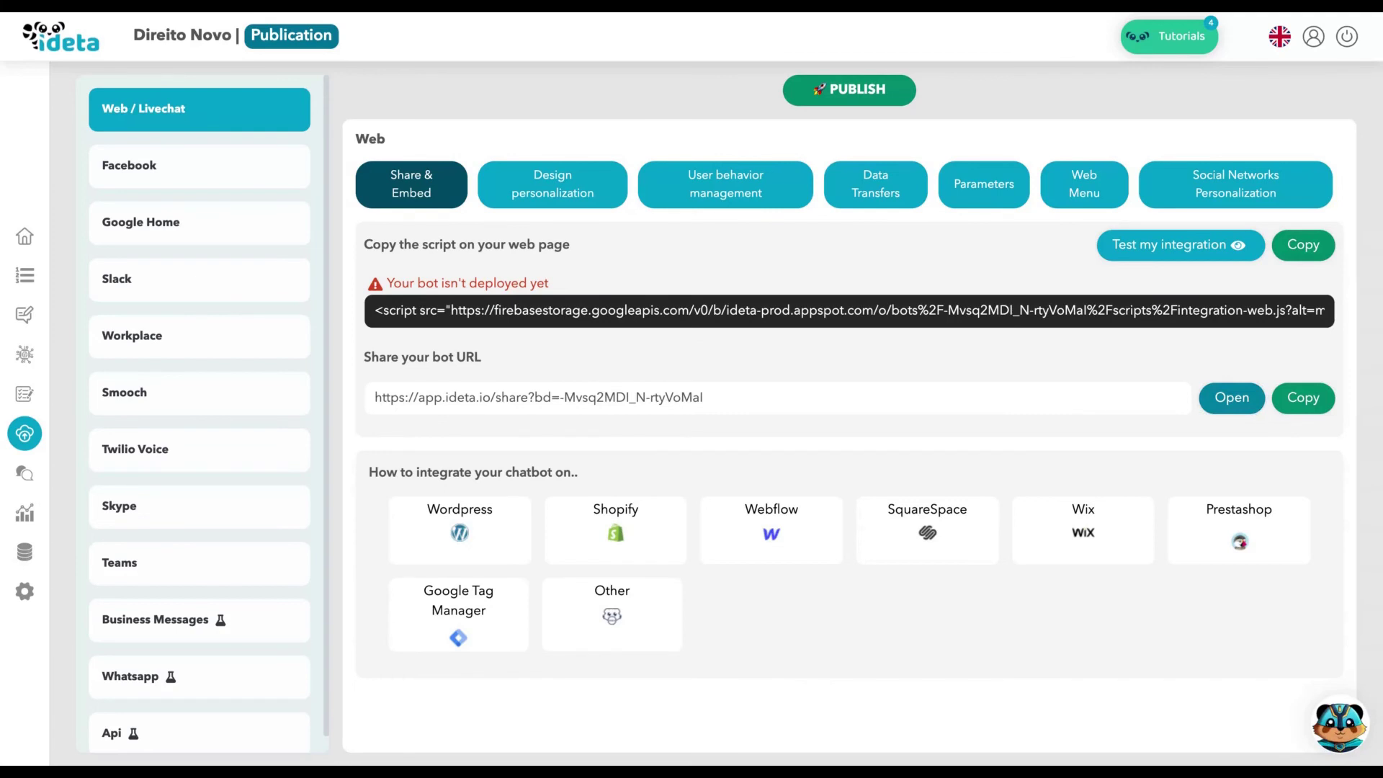
# - Try opening the shareable bot URL from the Publication page
pyautogui.click(1232, 398)
pyautogui.scroll(-1, 136, 559)
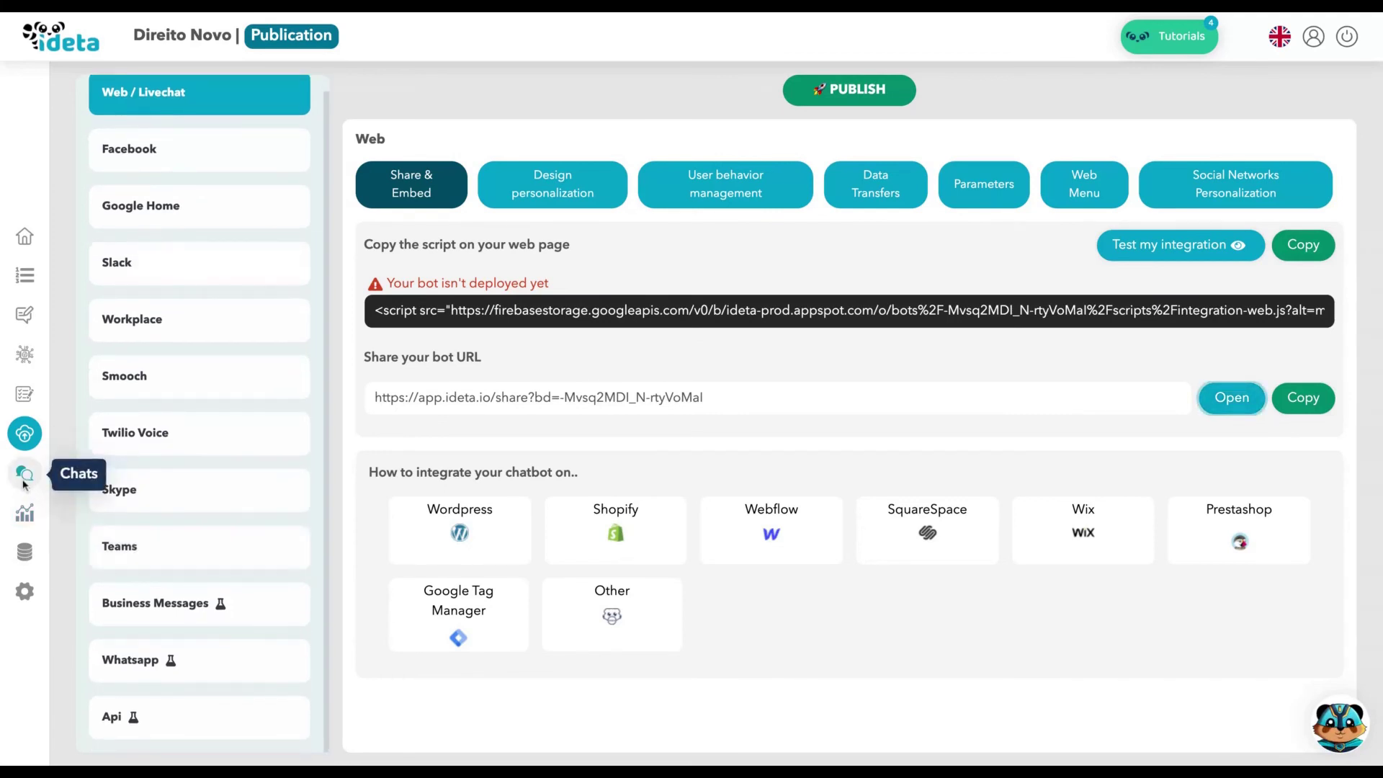
# - Open the test user's conversation in Chats and reply 'Hi'
pyautogui.click(25, 473)
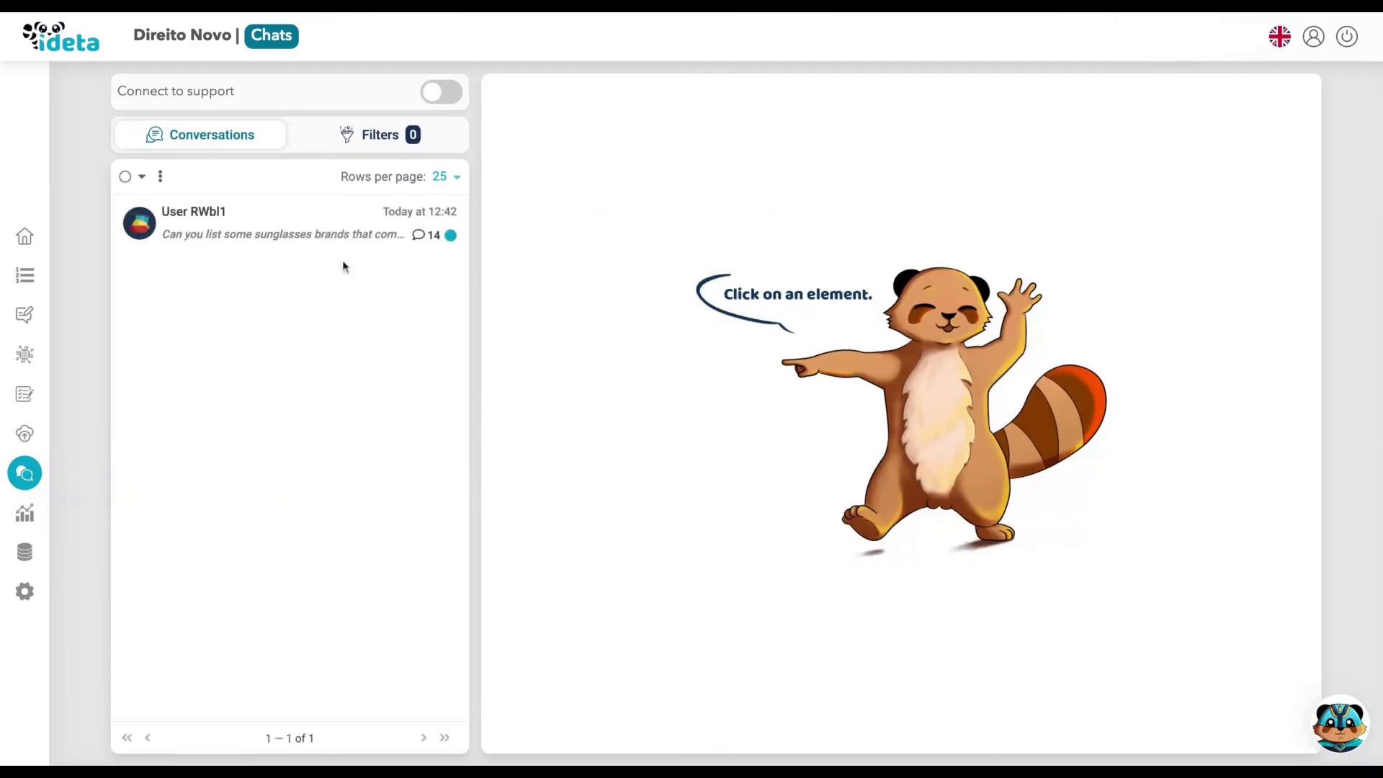
pyautogui.click(258, 235)
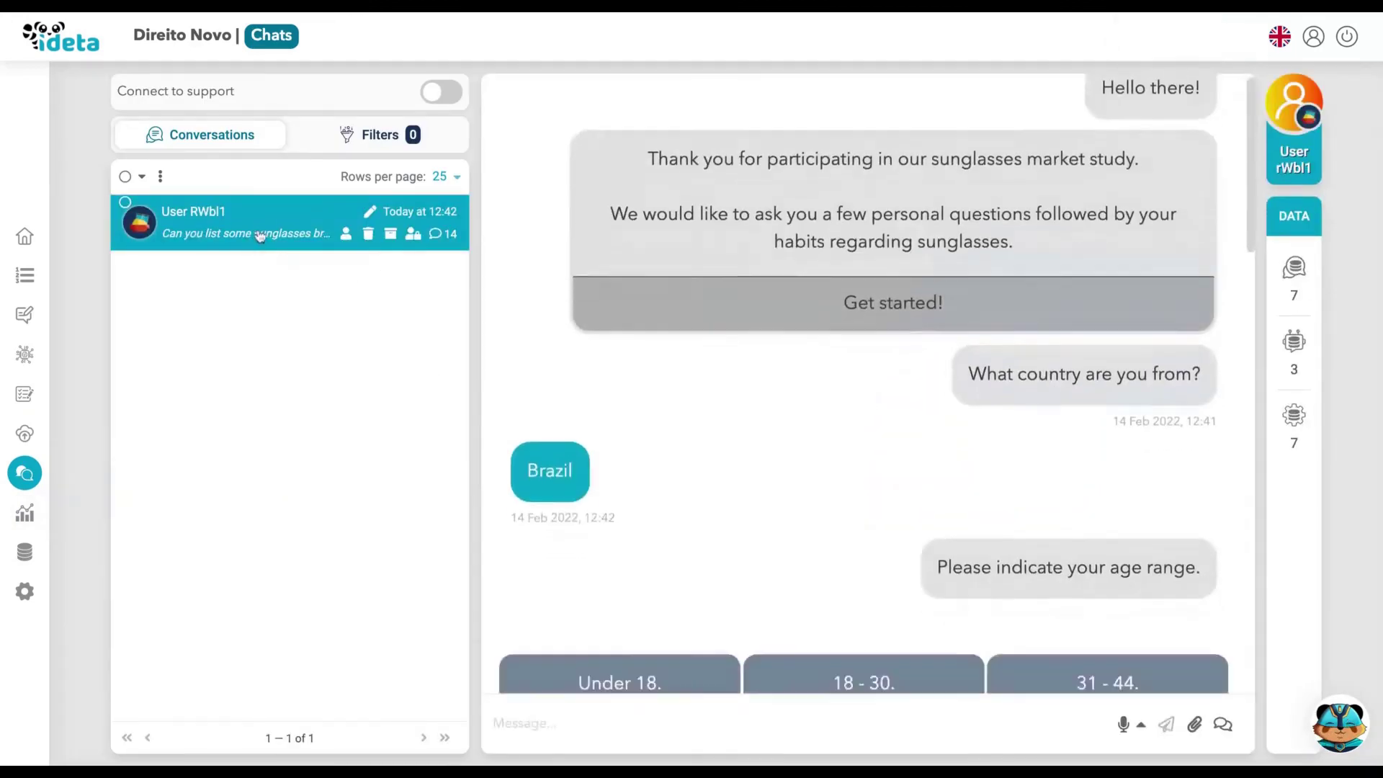
pyautogui.scroll(1, 797, 268)
pyautogui.scroll(5, 943, 277)
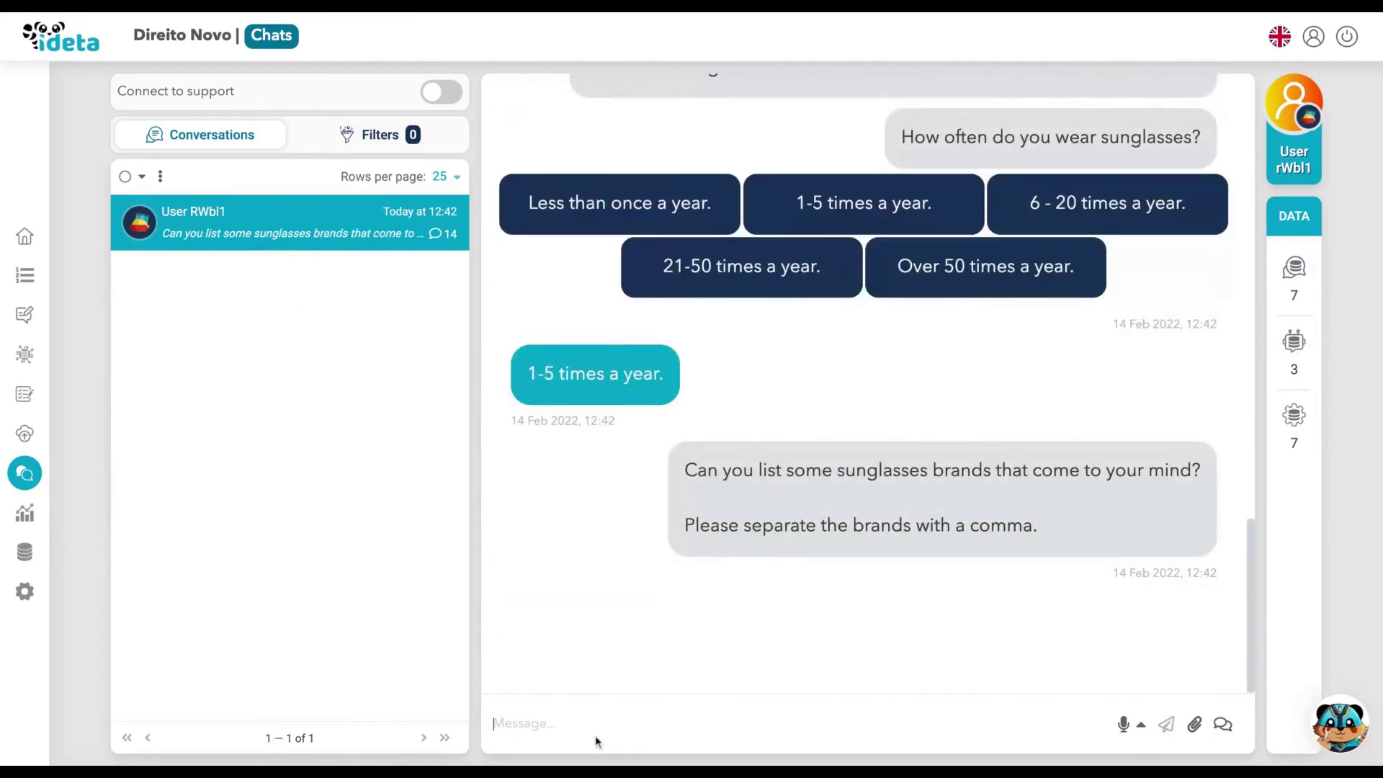
pyautogui.write('Hi')
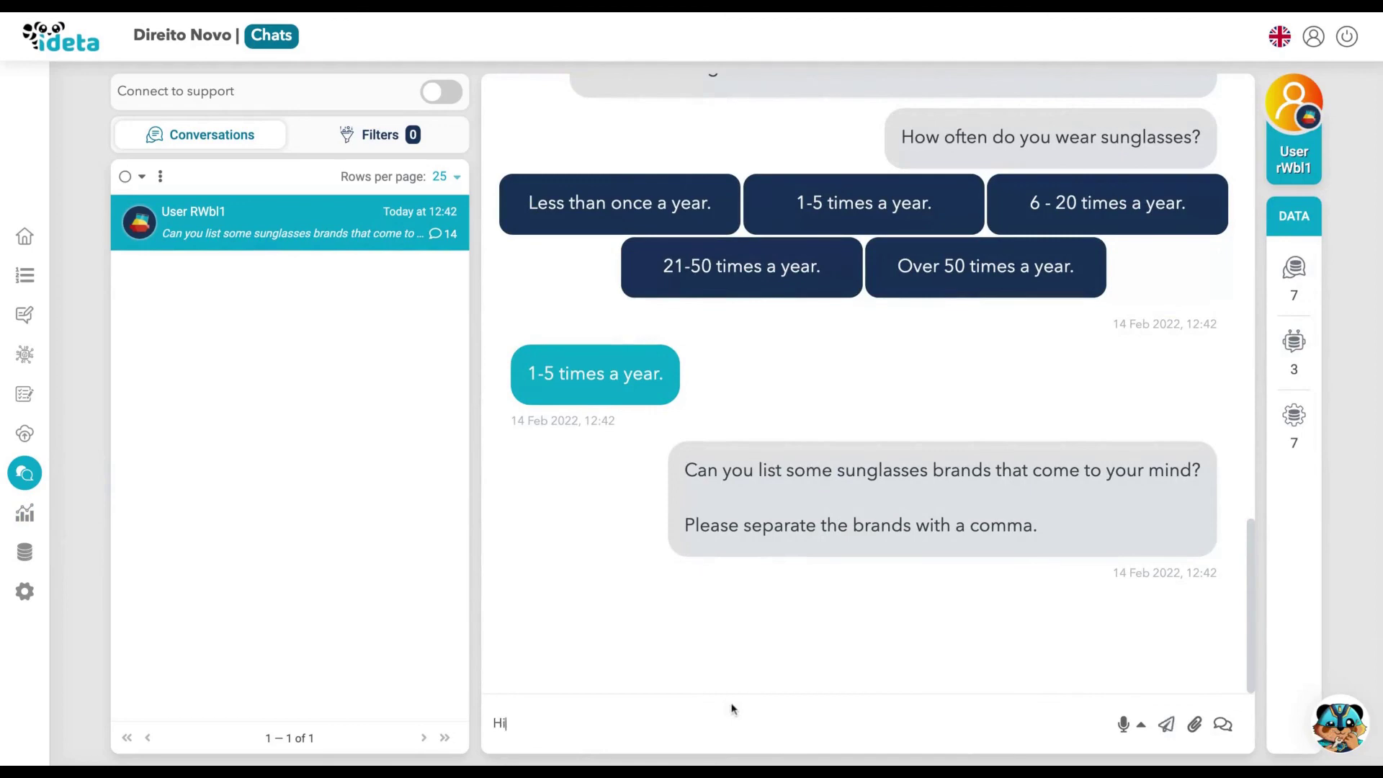
pyautogui.press('Return')
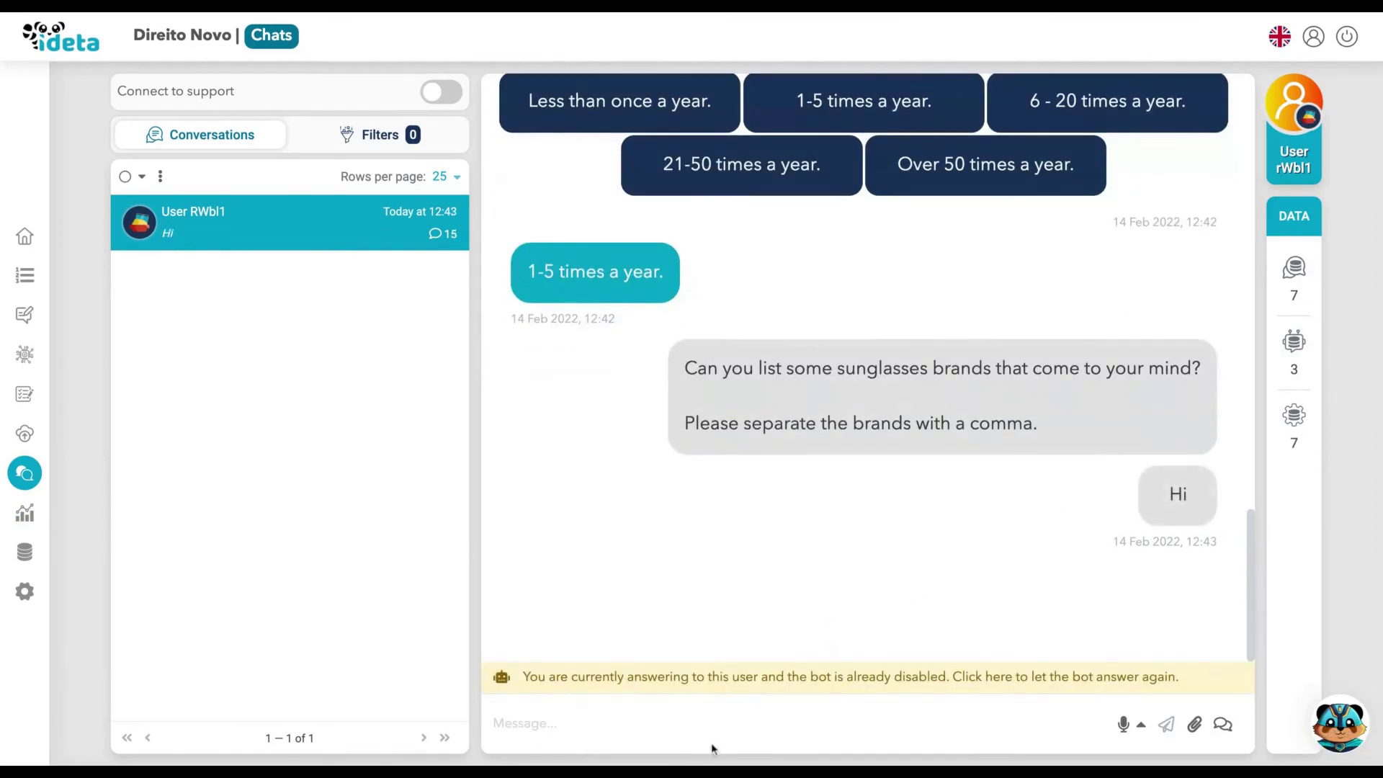
# - Scroll through the conversation, then bring up the Ideta support chat
pyautogui.scroll(5, 905, 324)
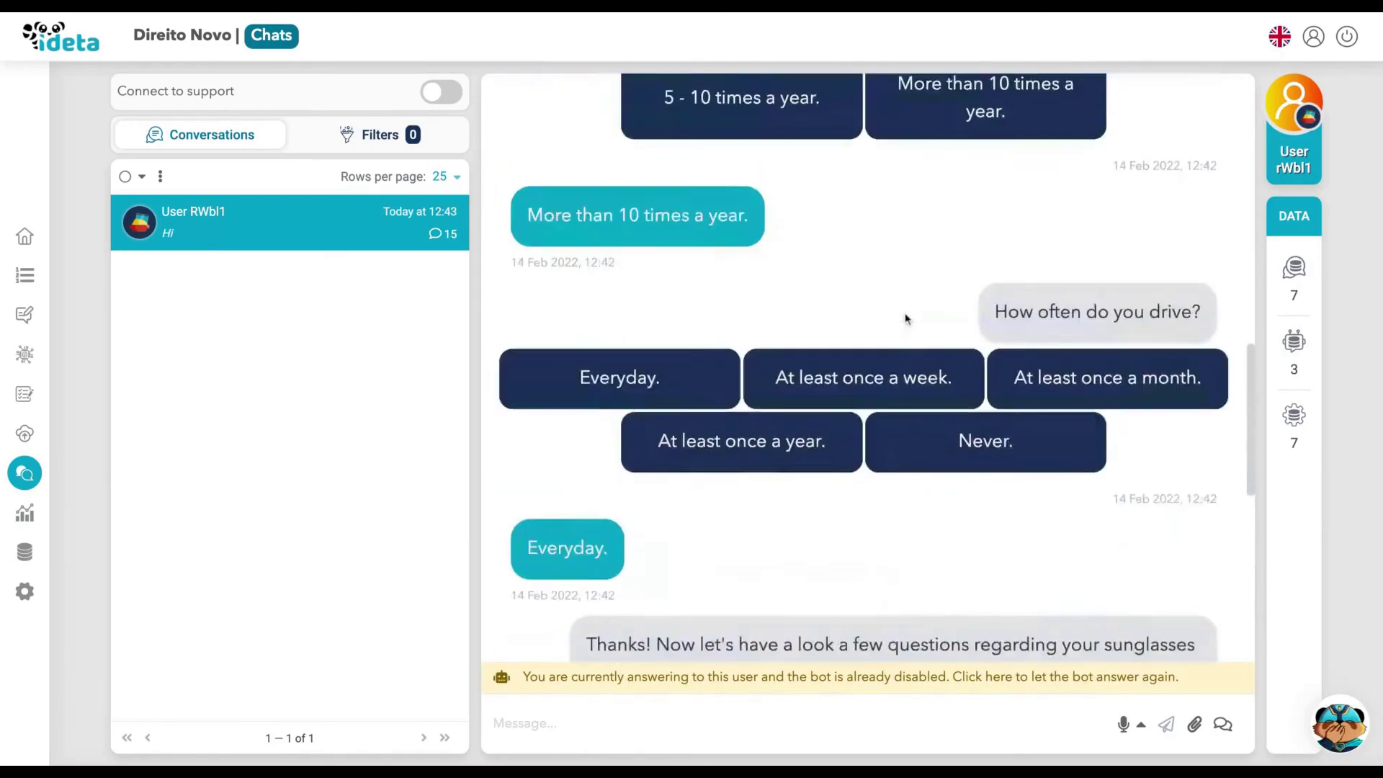
pyautogui.scroll(3, 905, 317)
pyautogui.scroll(-5, 905, 317)
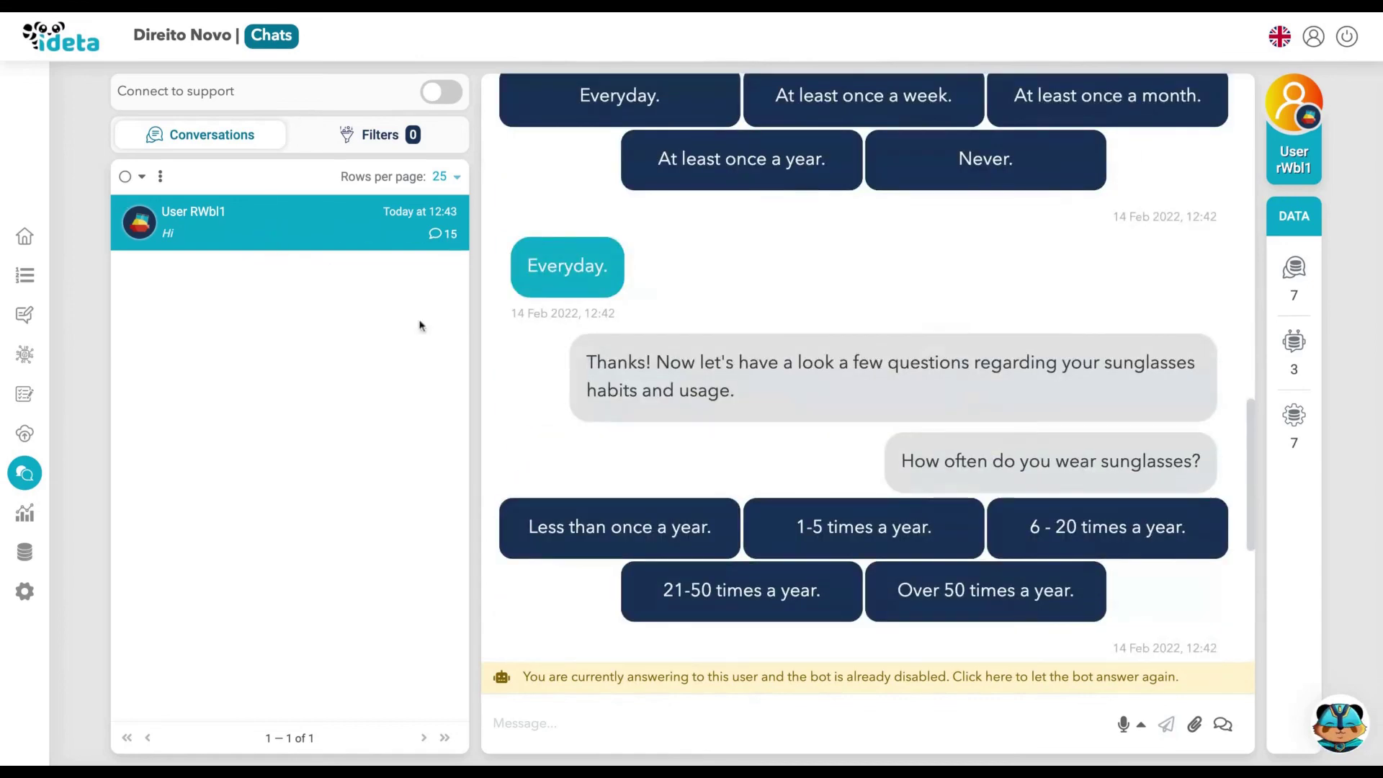
pyautogui.scroll(-2, 664, 605)
pyautogui.scroll(-4, 664, 605)
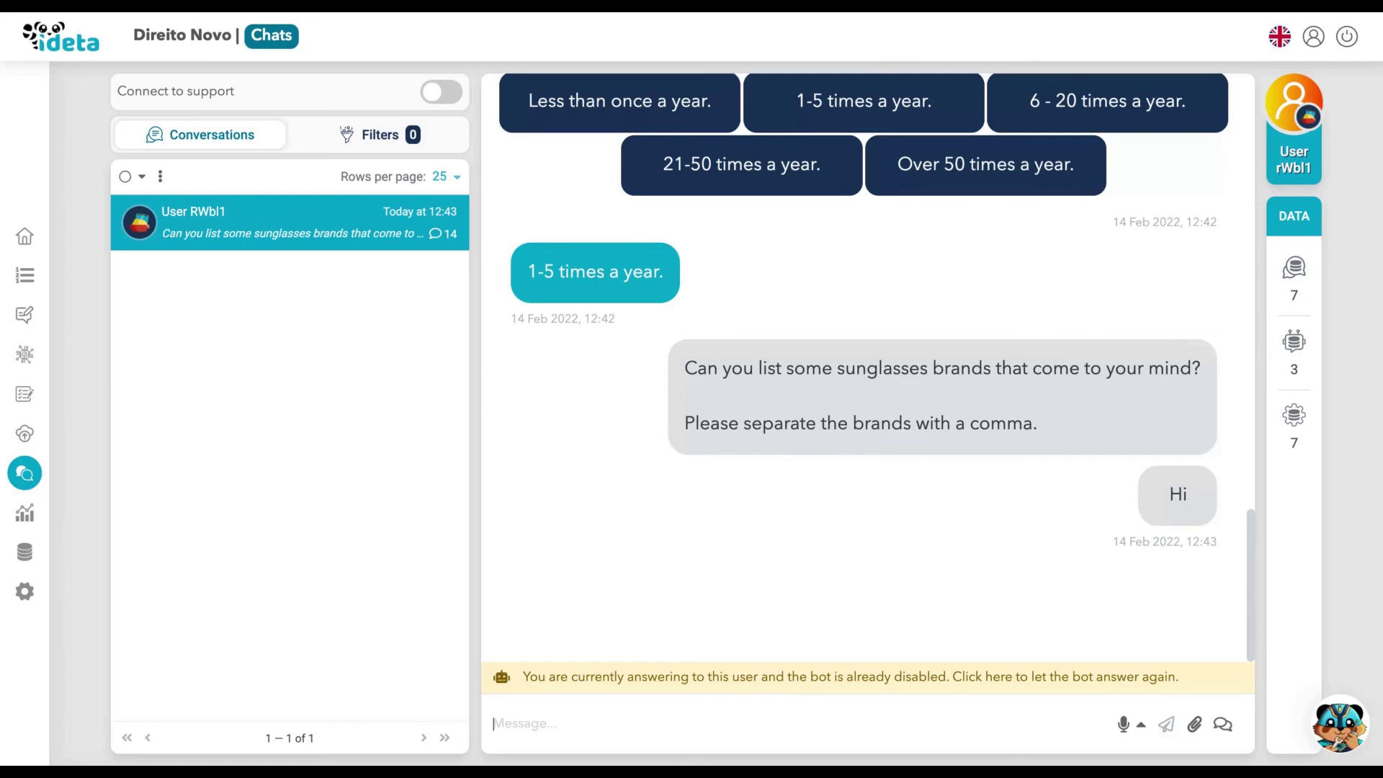
pyautogui.click(1337, 726)
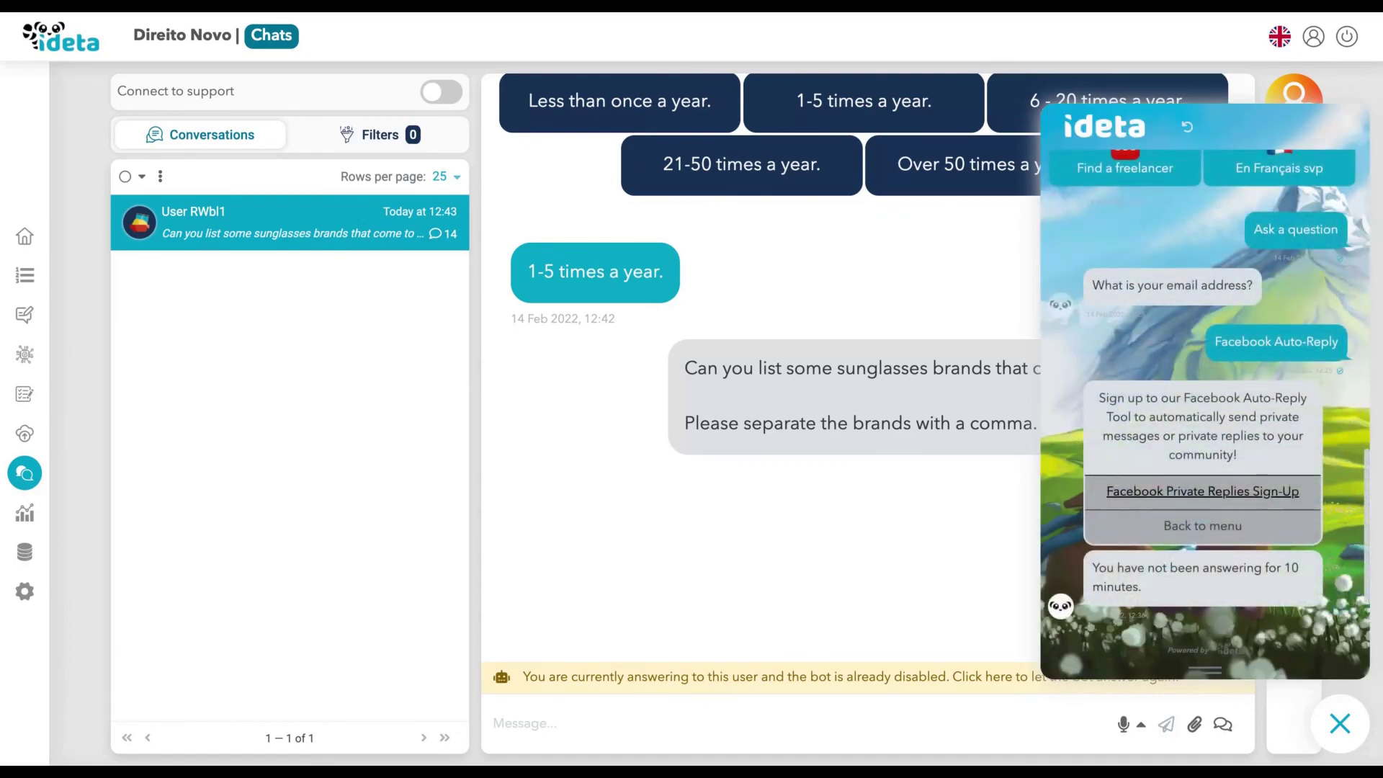
# - Request the user guide from the support widget's options grid to get the 'You can get the manual now' reply
pyautogui.scroll(3, 1286, 213)
pyautogui.scroll(2, 1286, 212)
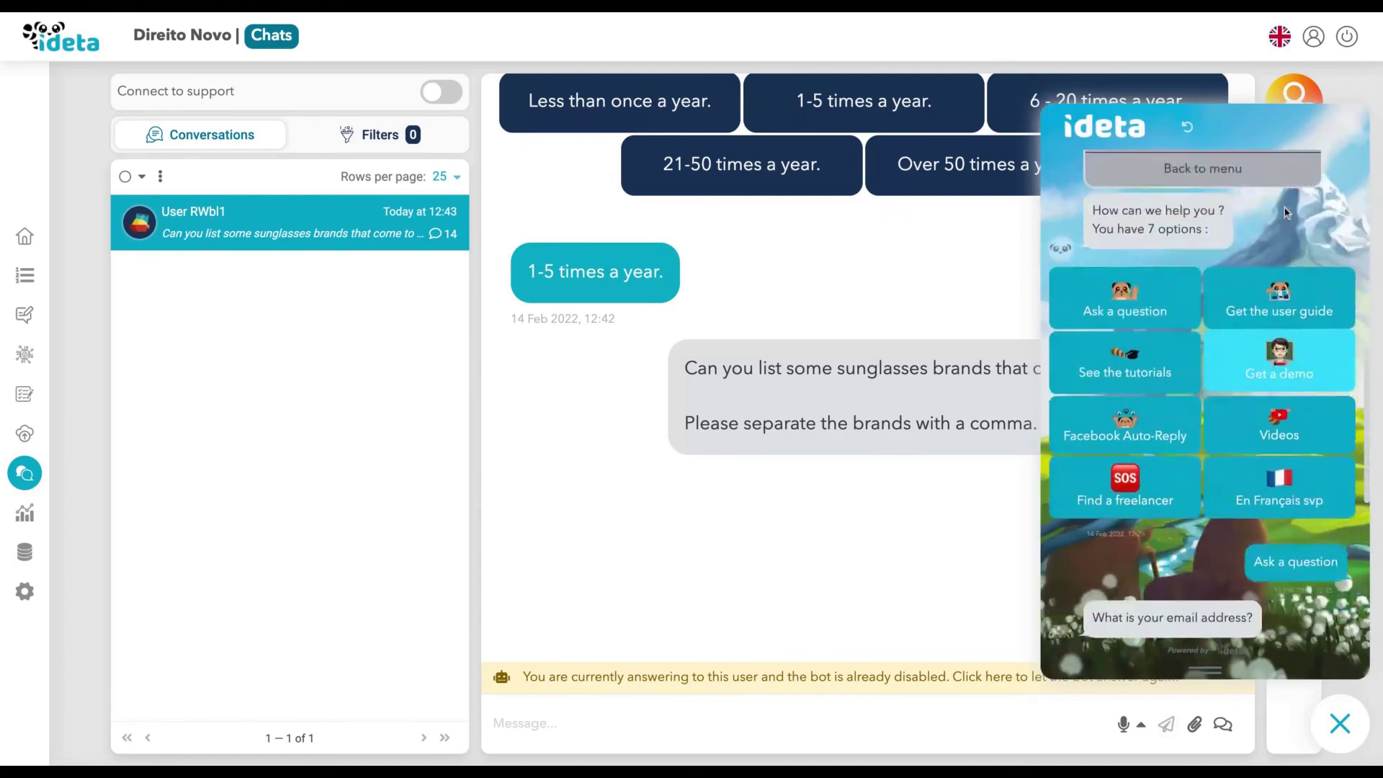
pyautogui.scroll(1, 1287, 213)
pyautogui.scroll(2, 1286, 212)
pyautogui.scroll(3, 1287, 213)
pyautogui.scroll(1, 1287, 214)
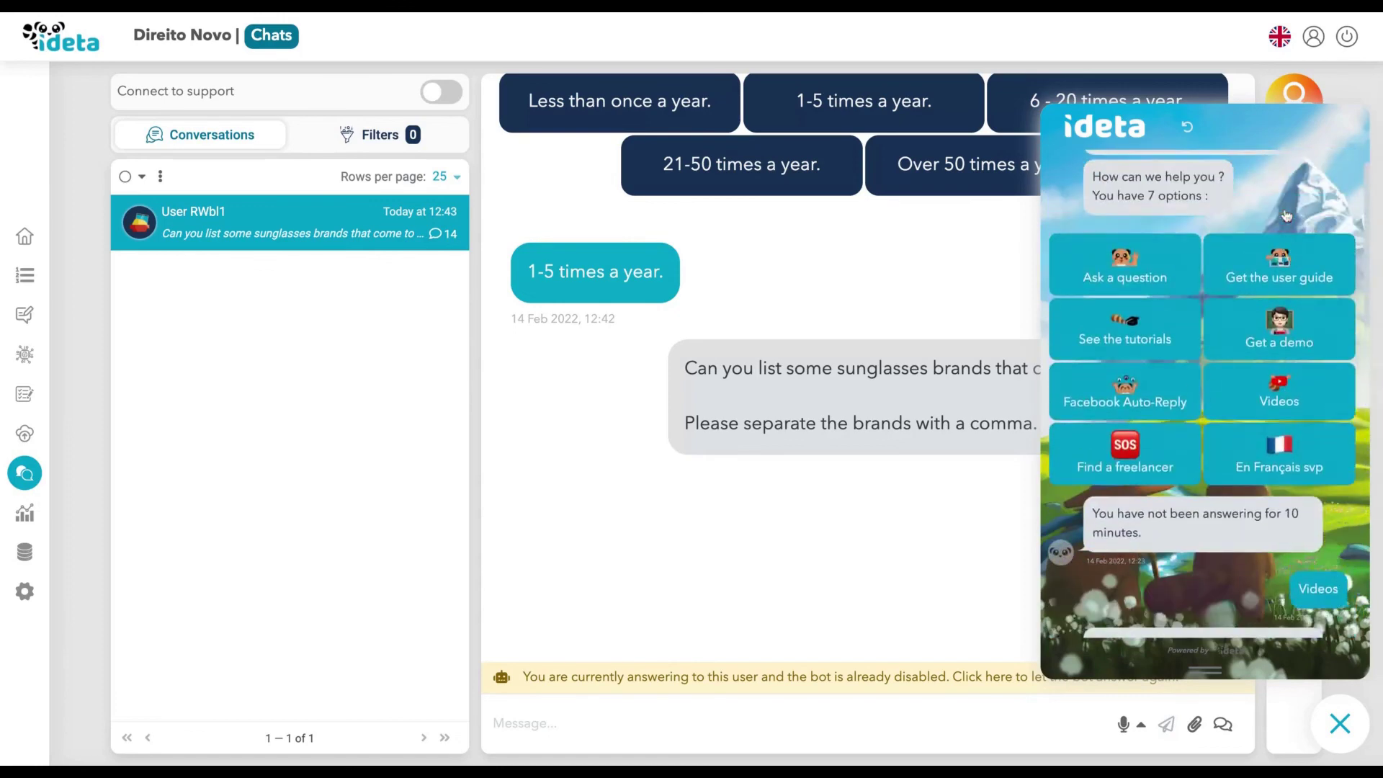
pyautogui.scroll(1, 1287, 216)
pyautogui.scroll(-1, 1287, 213)
pyautogui.scroll(-2, 1285, 202)
pyautogui.scroll(-2, 1282, 187)
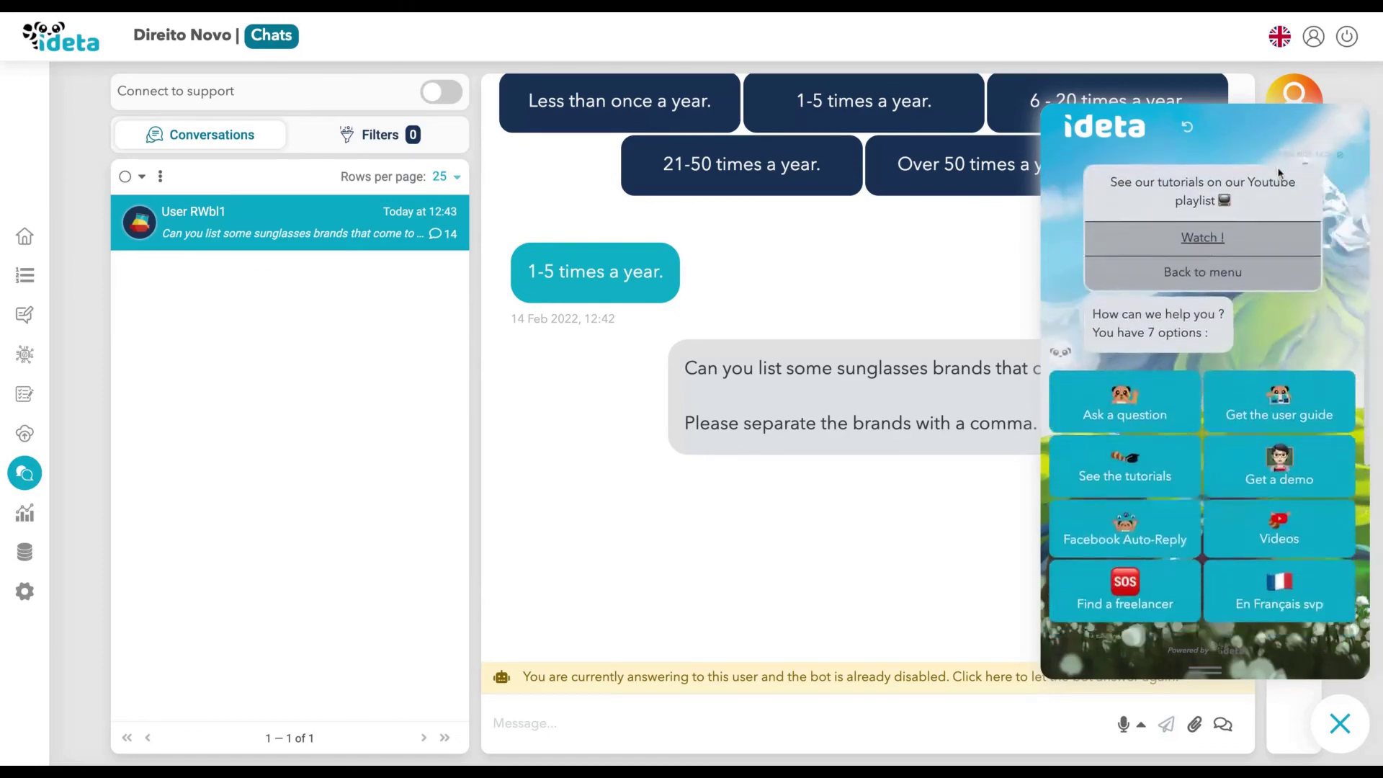
pyautogui.scroll(-2, 1279, 173)
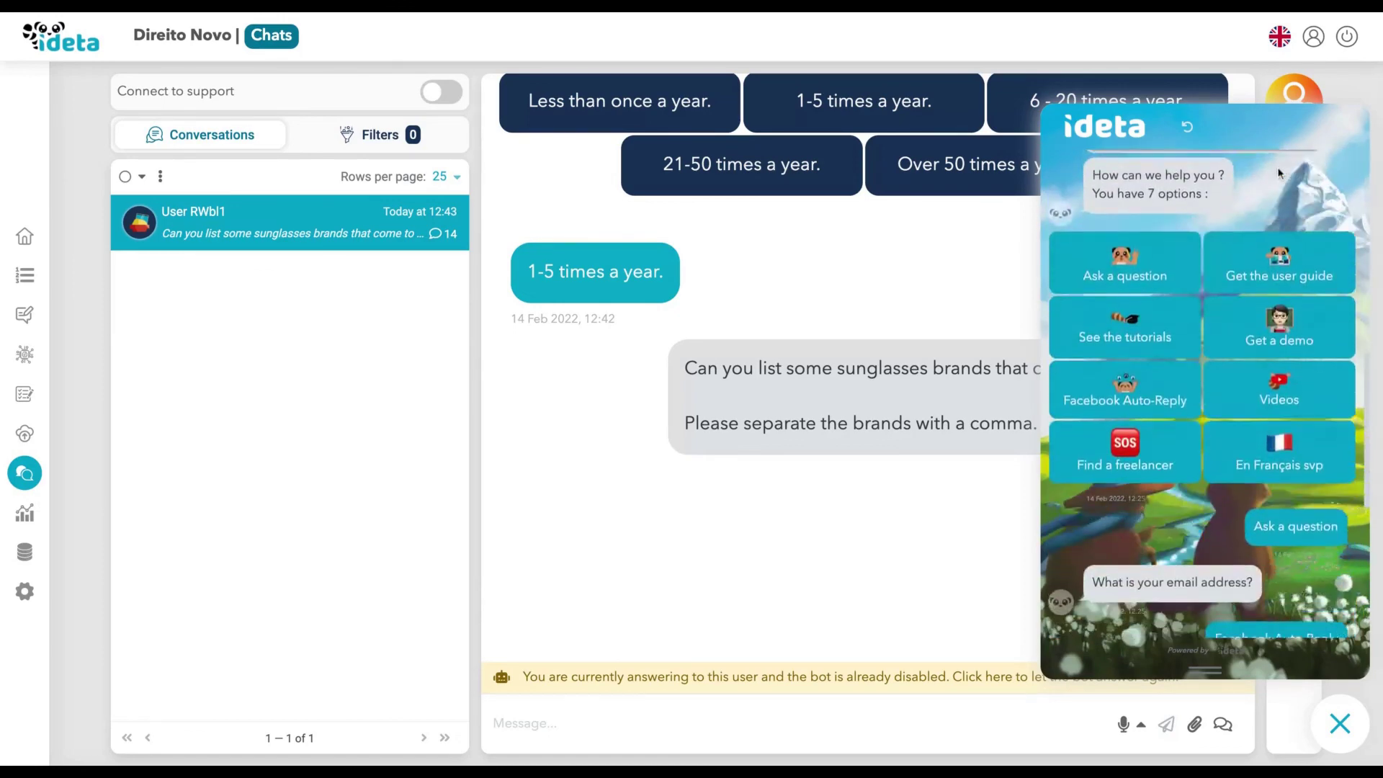
pyautogui.click(1260, 266)
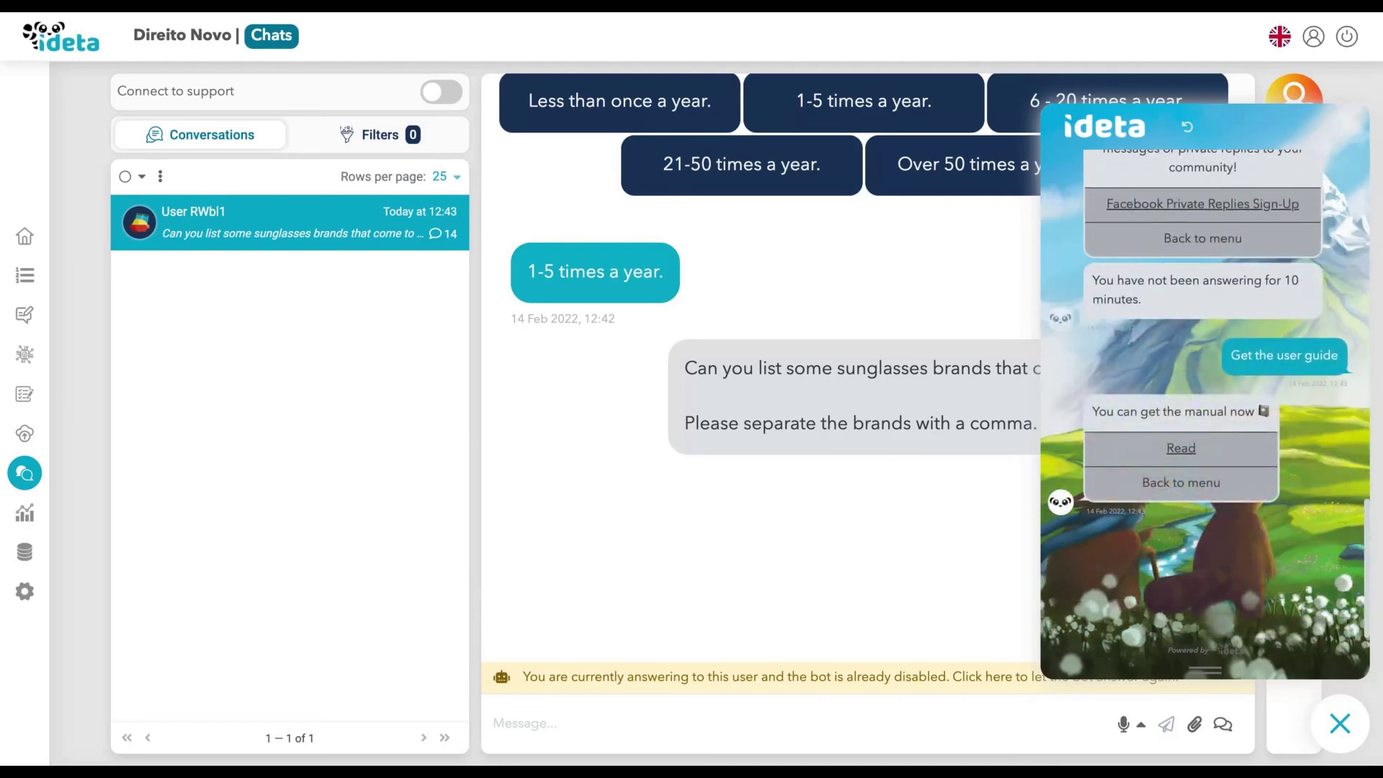